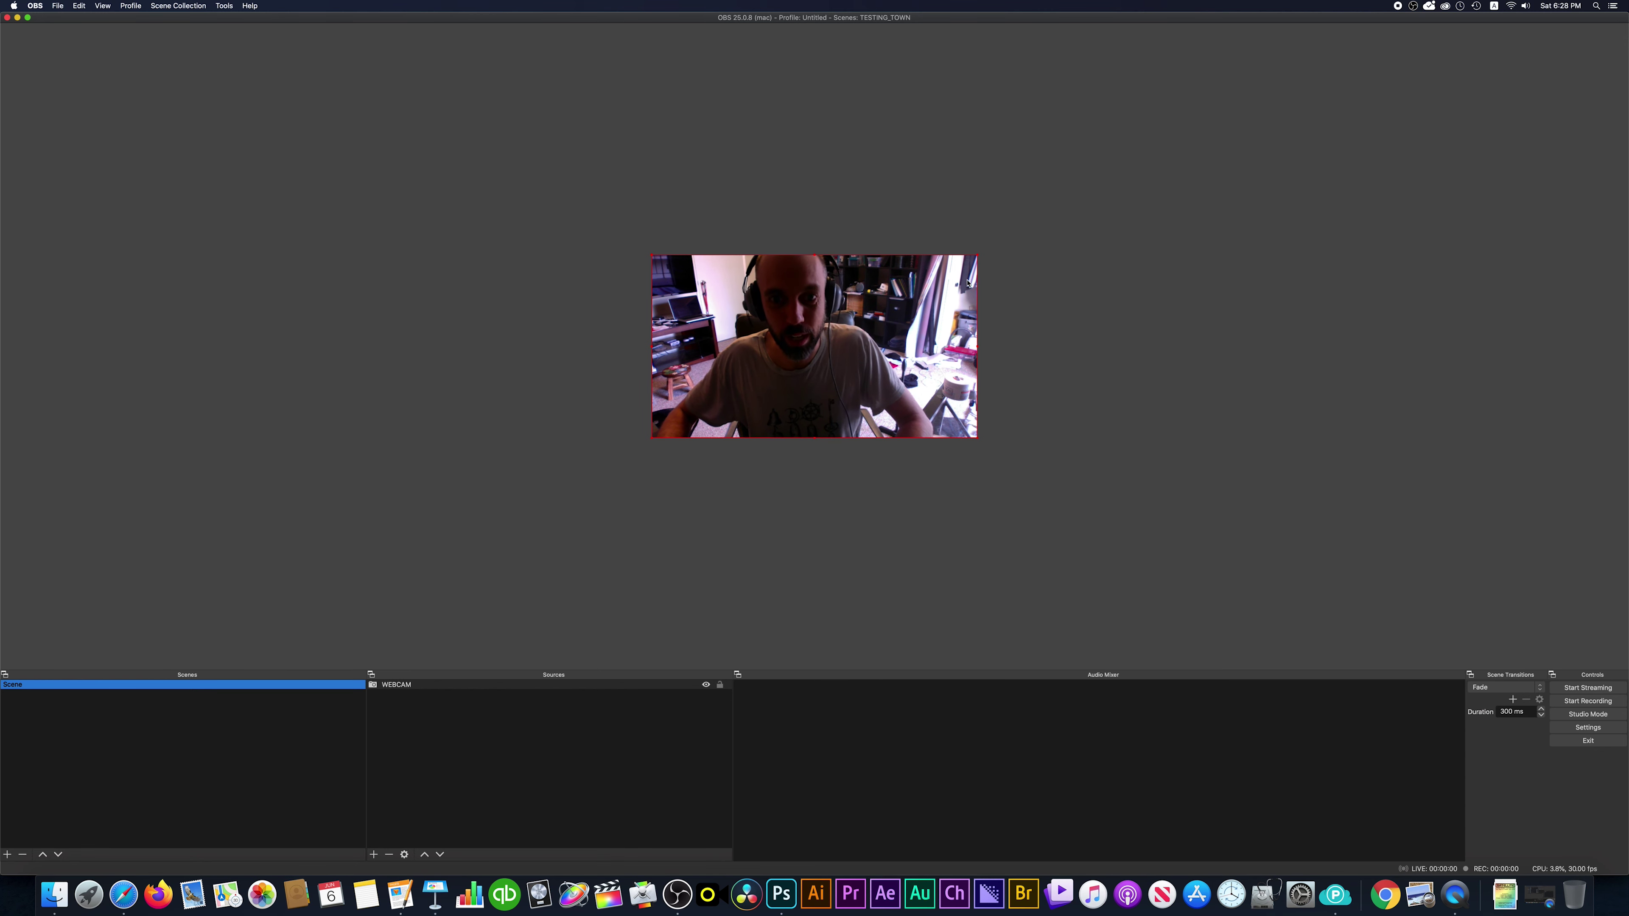
# Step: Add a new Media Source named VIDEO to the scene
pyautogui.click(454, 763)
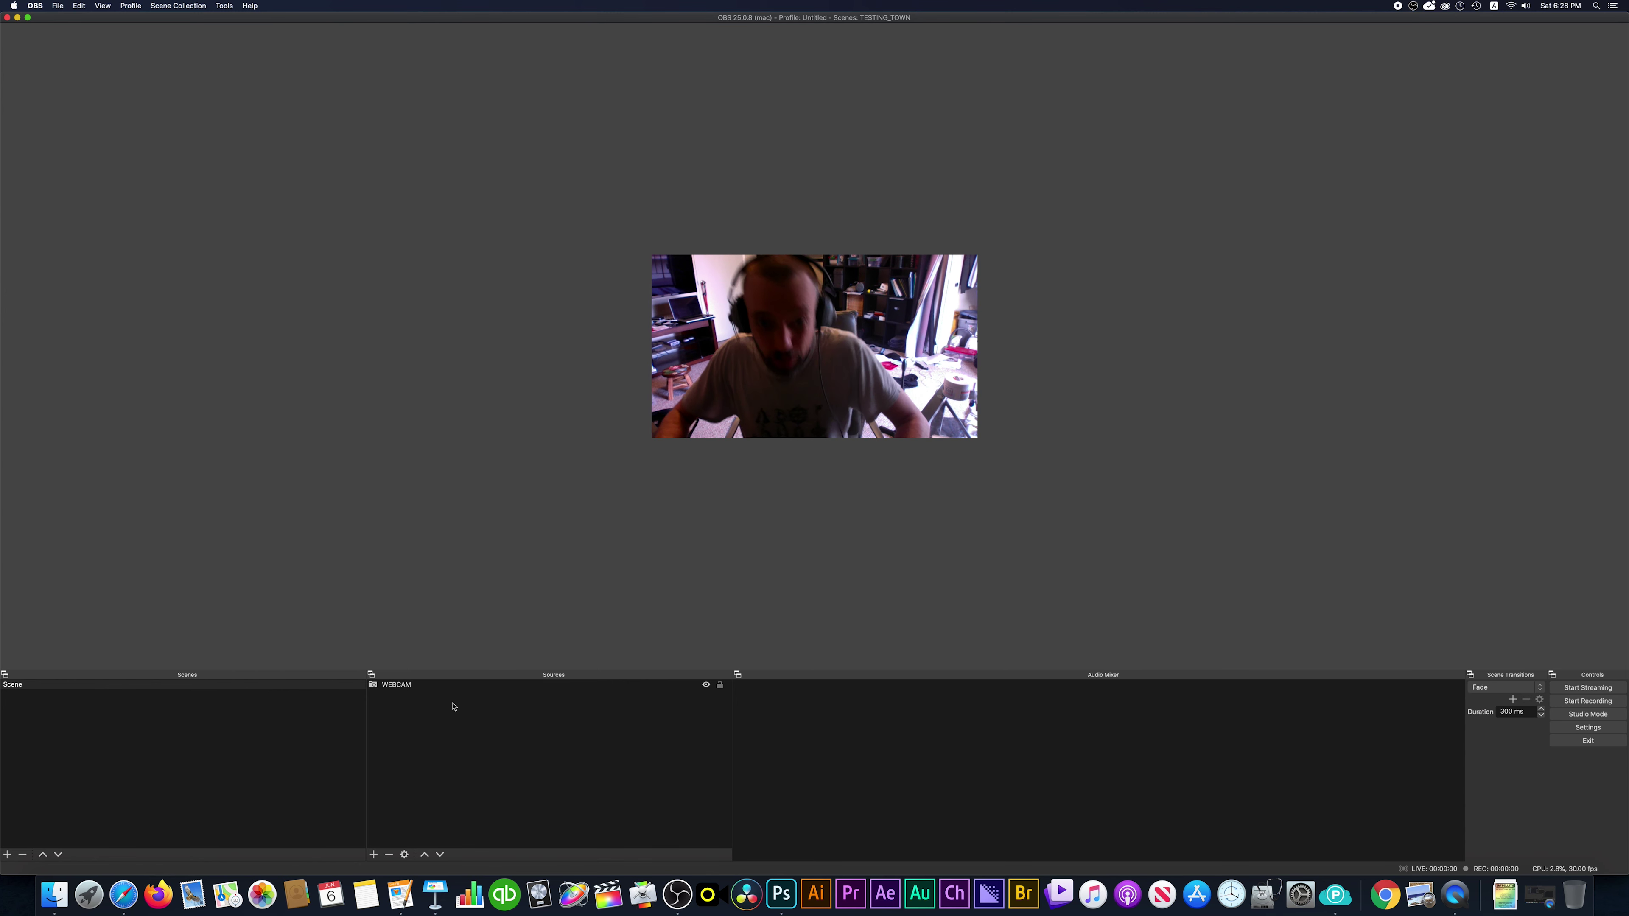
pyautogui.click(414, 687)
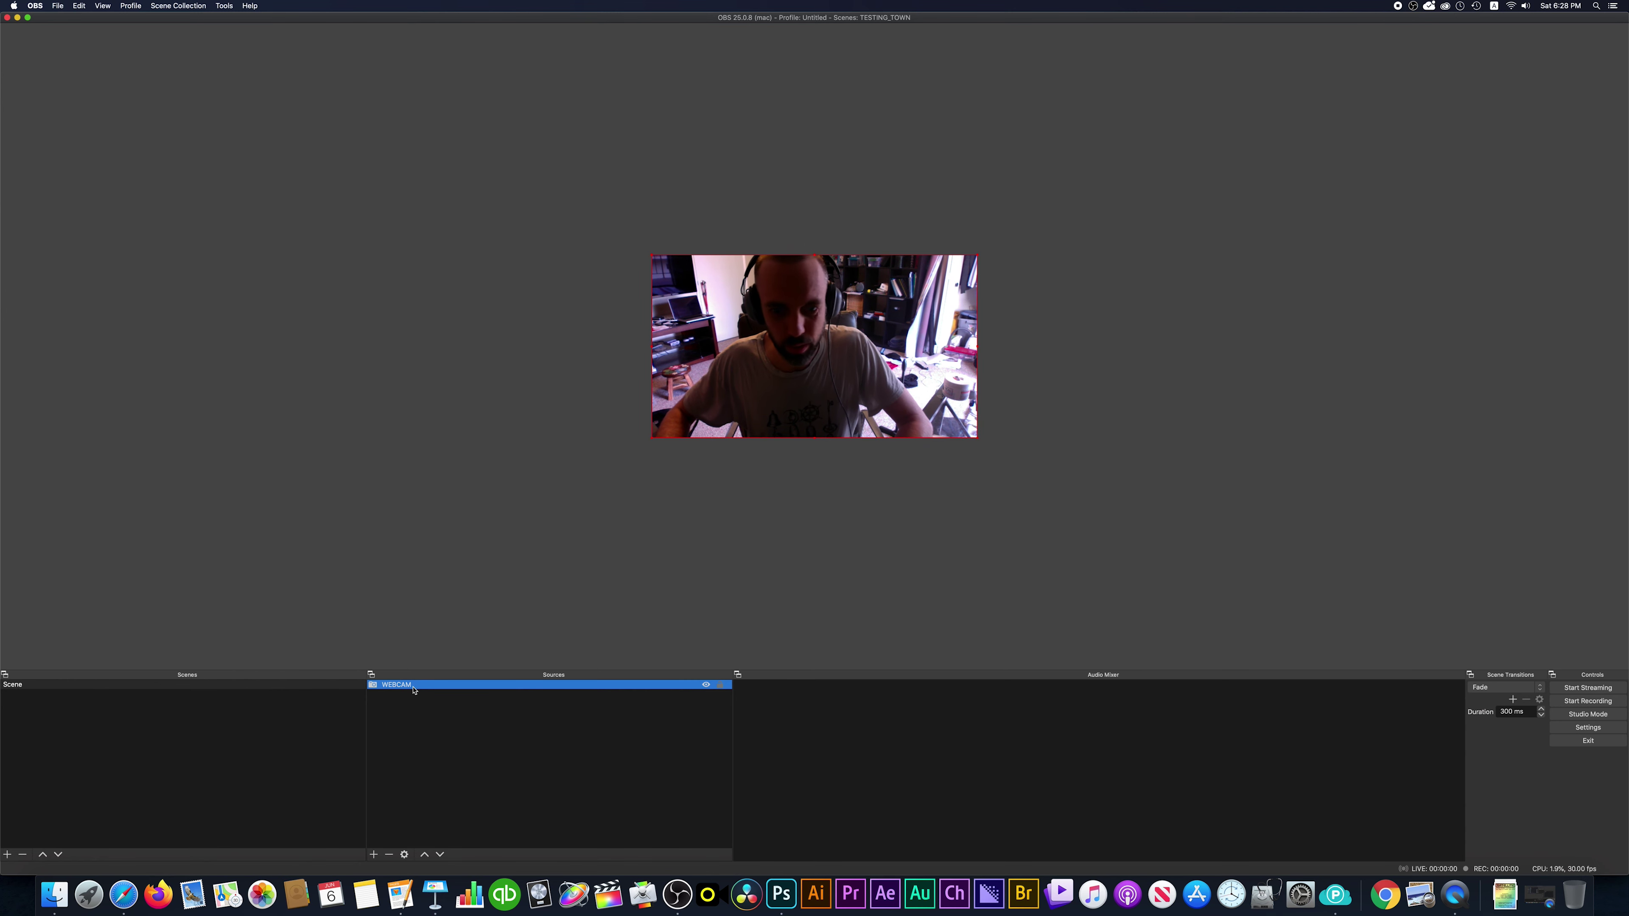
pyautogui.click(373, 854)
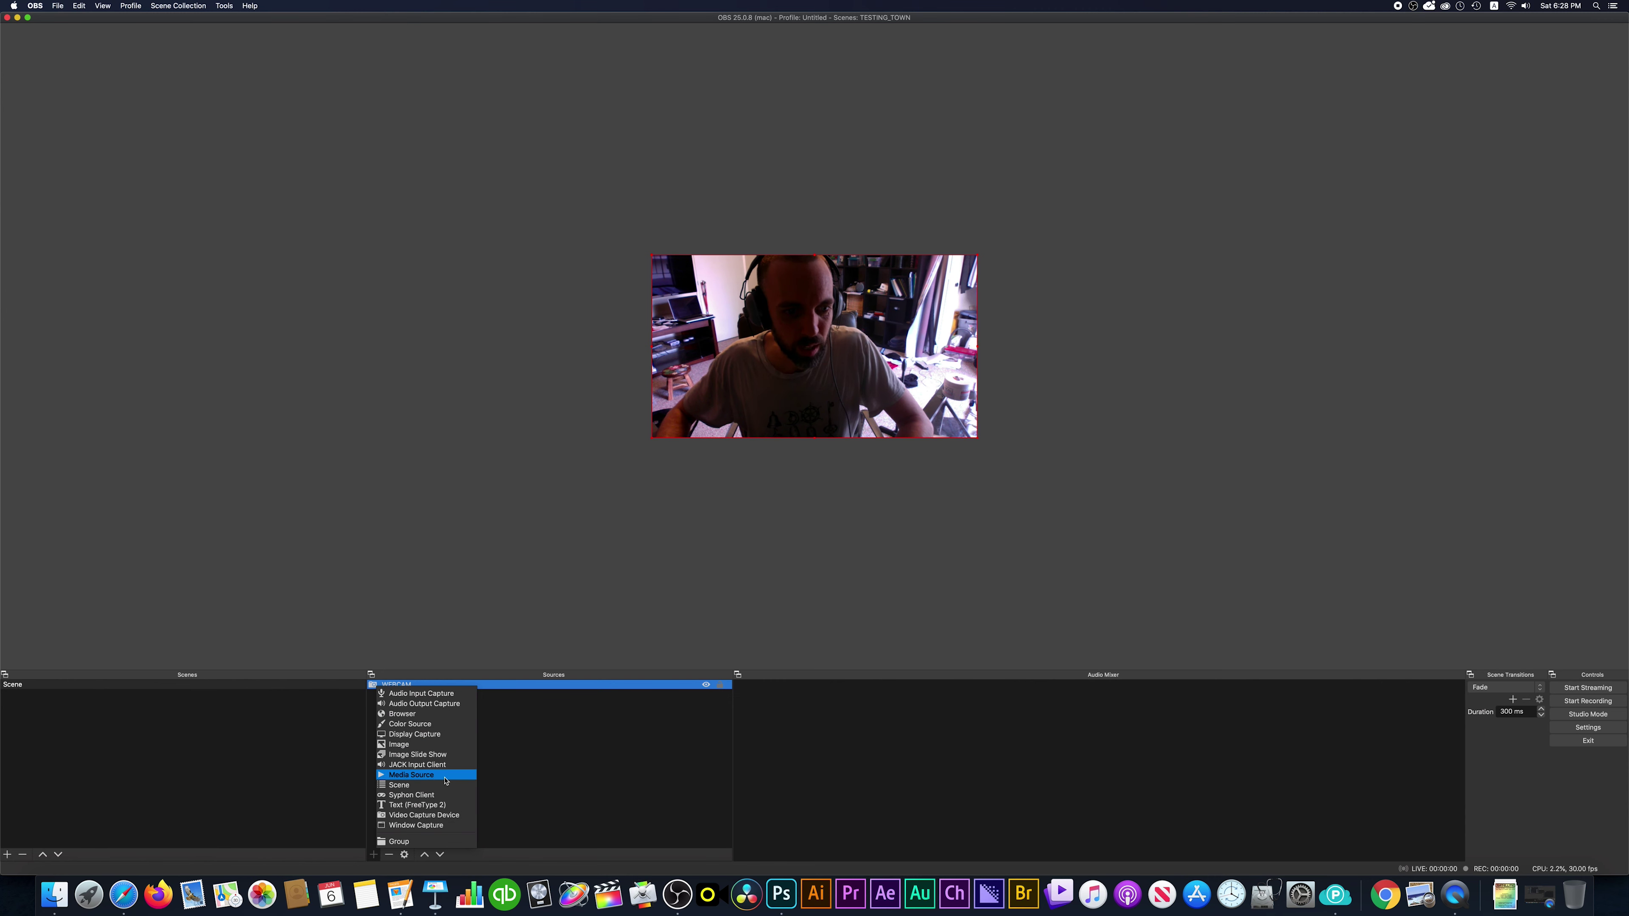
pyautogui.click(411, 775)
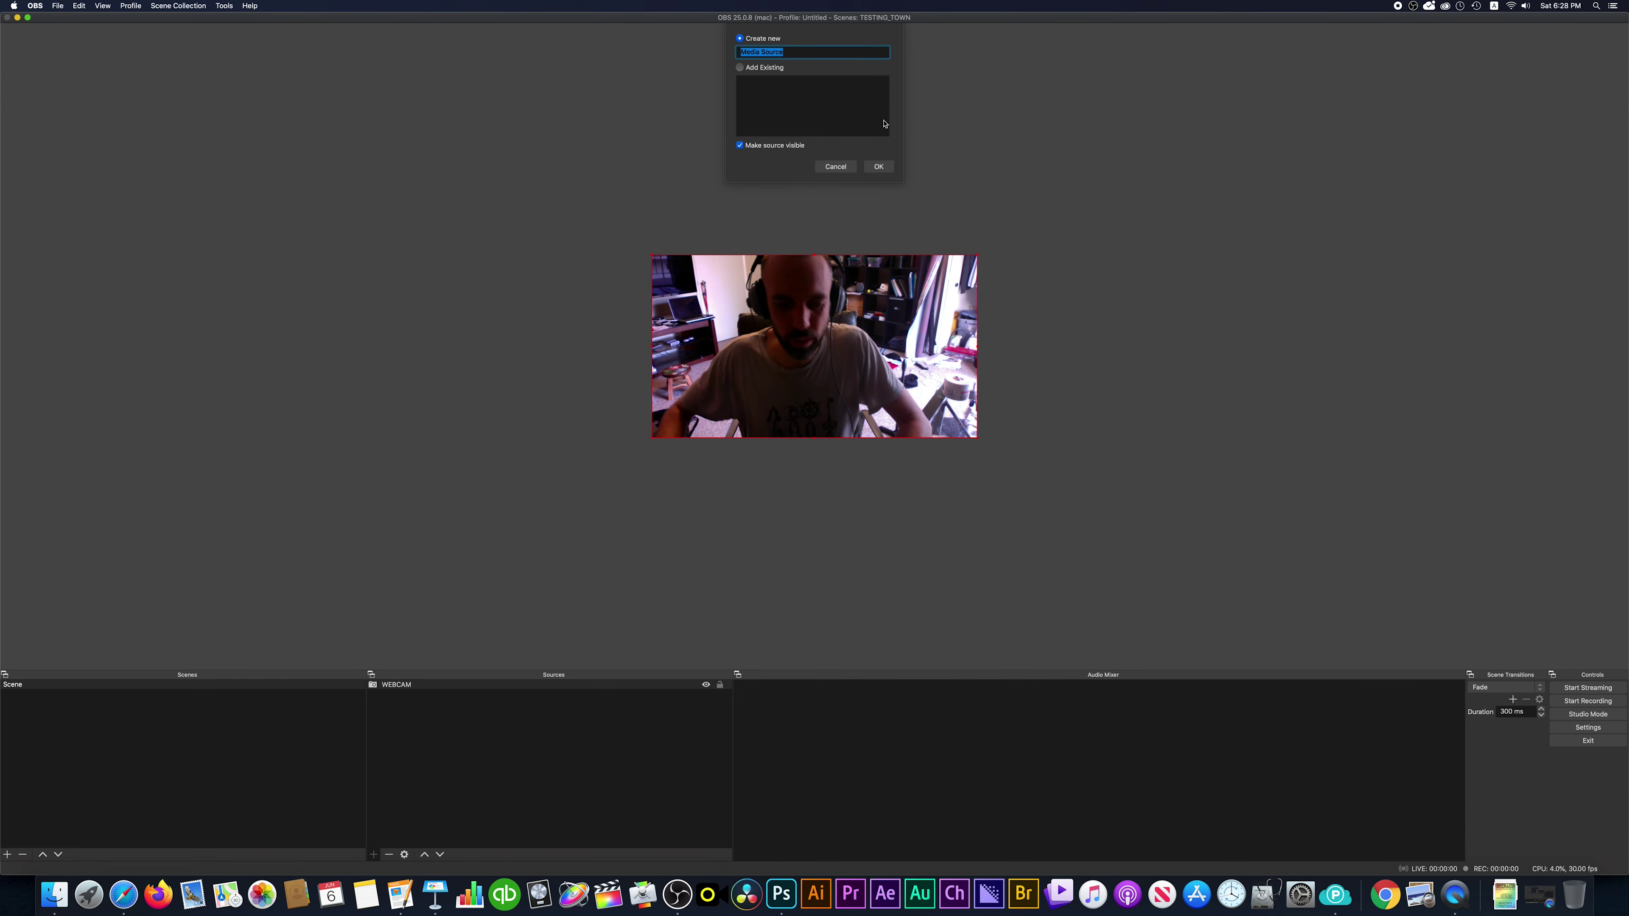
pyautogui.write('video')
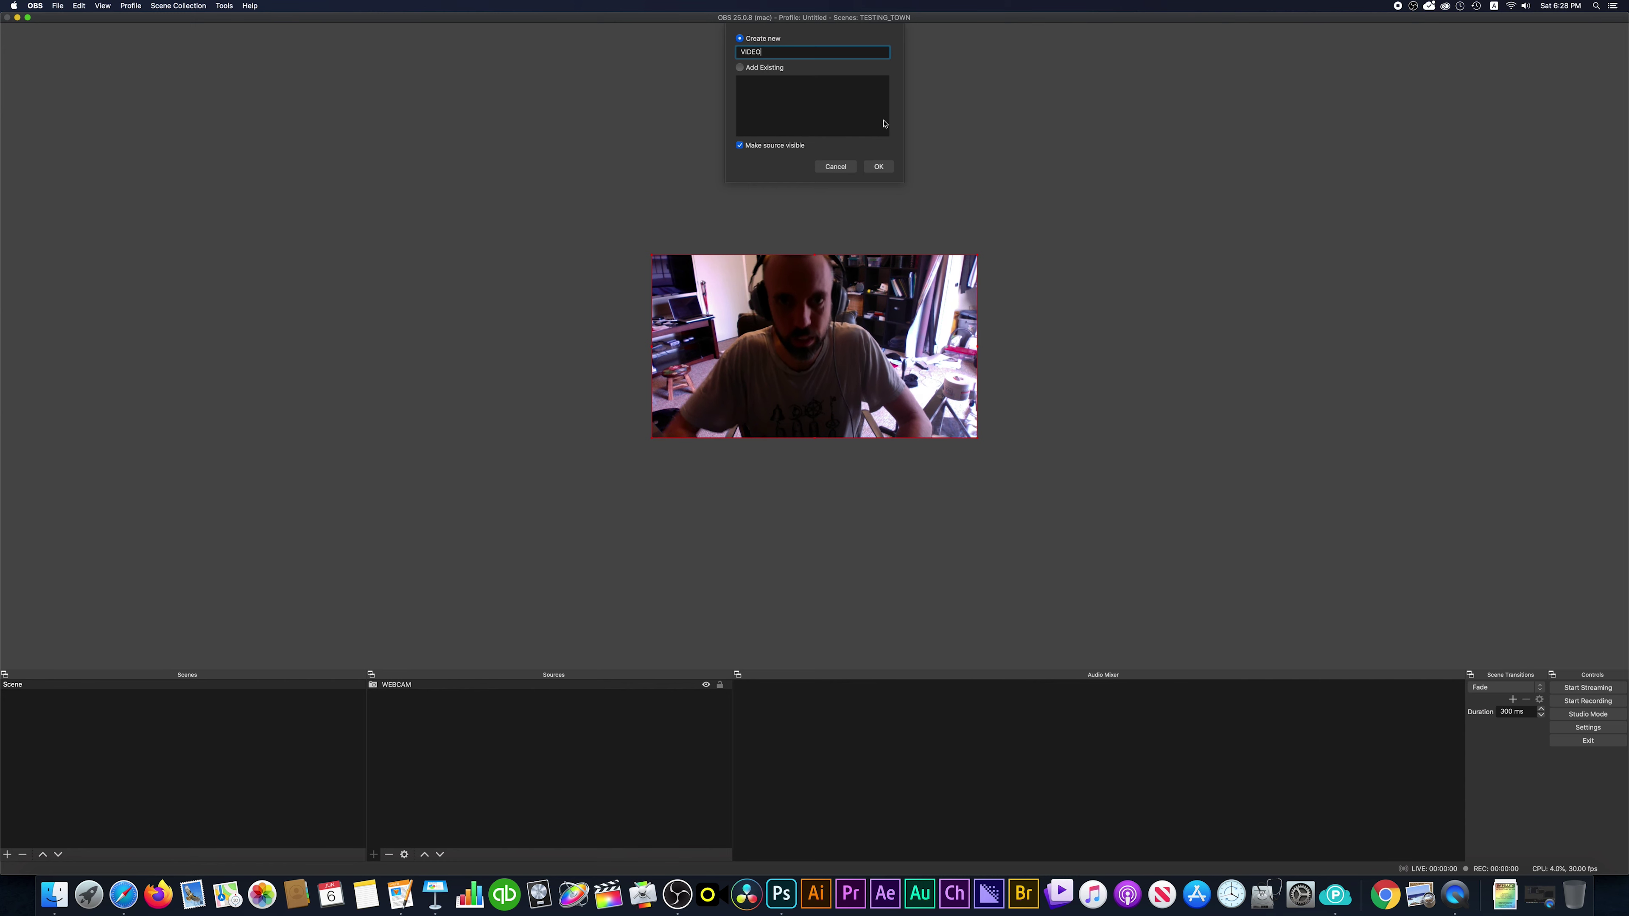
pyautogui.press('Return')
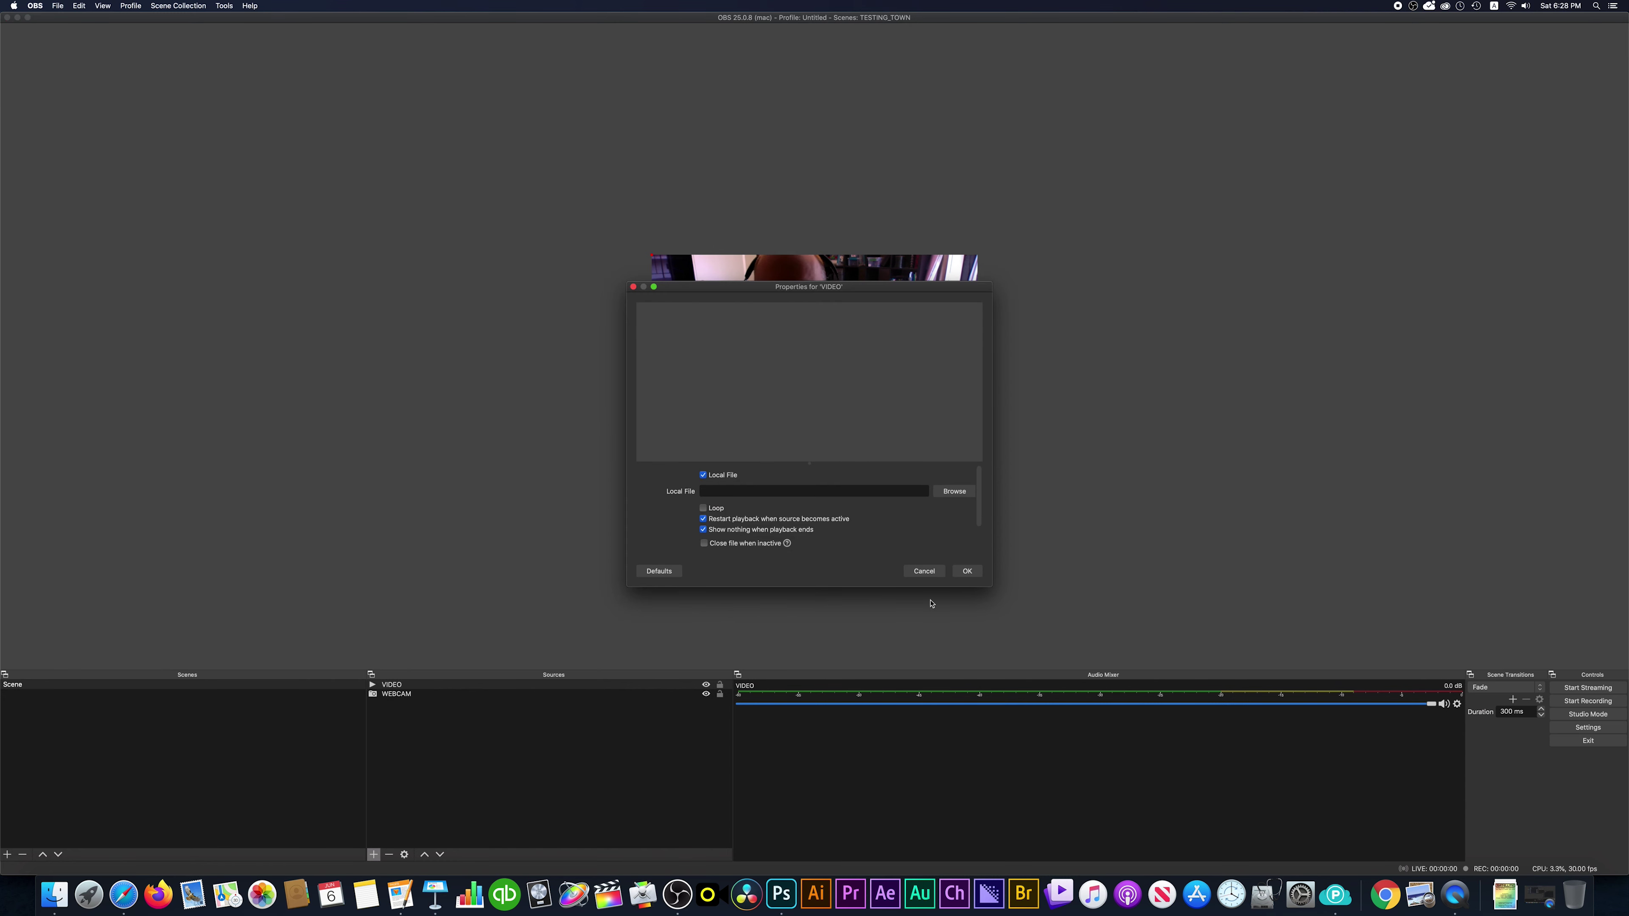
# Step: Load 2005_JJK_MM012_A.mp4 from the Desktop as a looping local file and scale the video down to fit the canvas
pyautogui.click(955, 493)
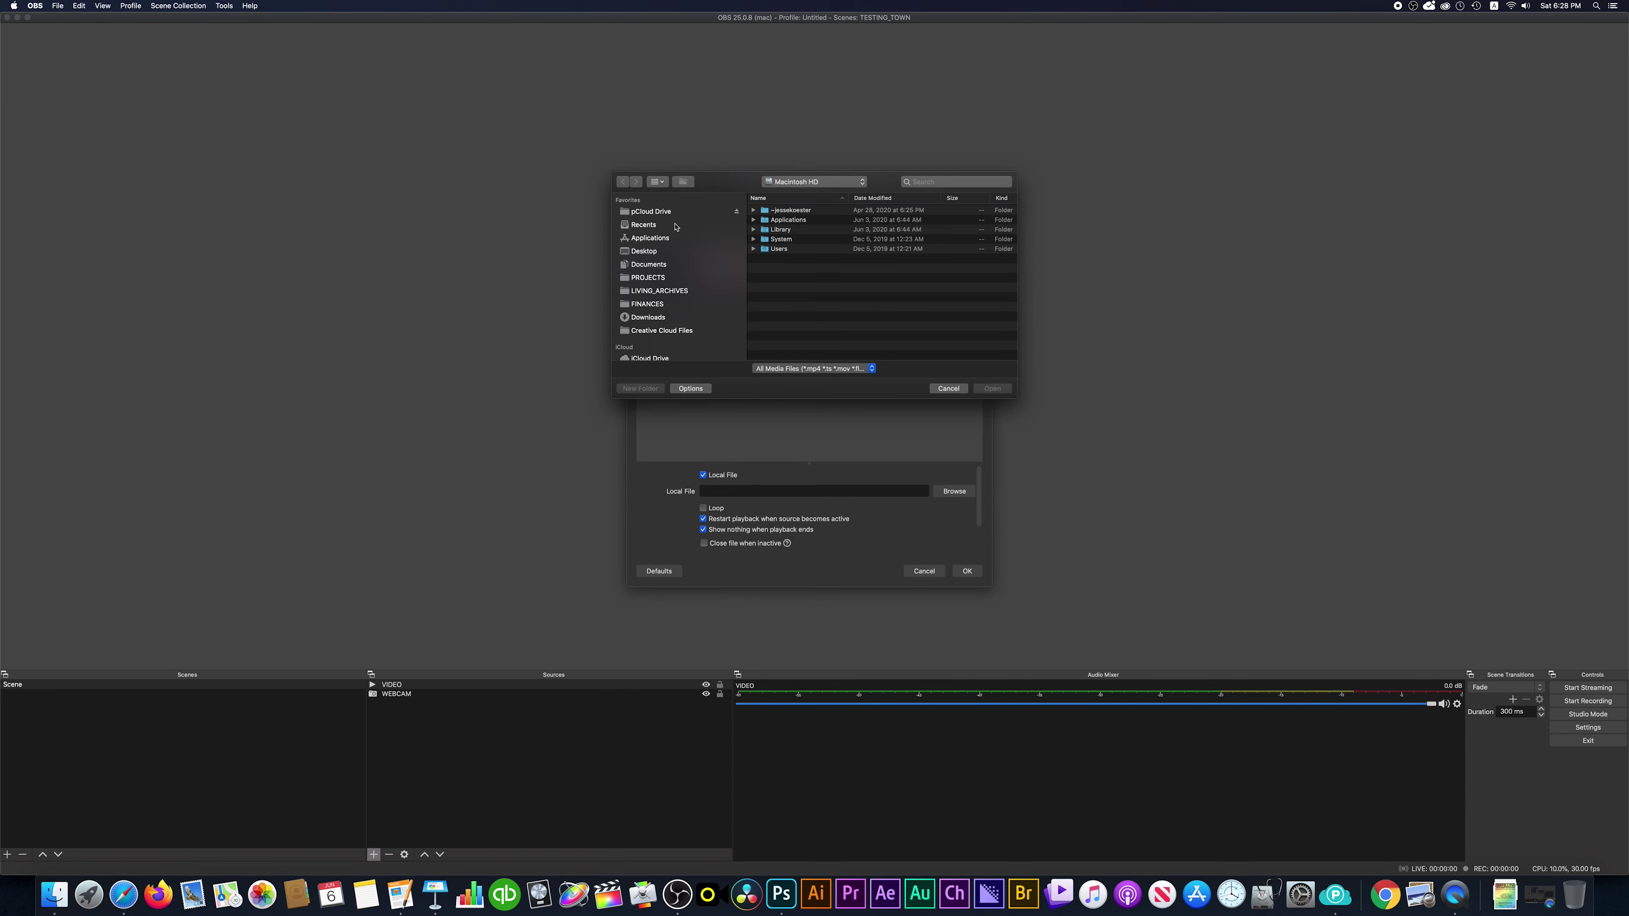
pyautogui.click(646, 277)
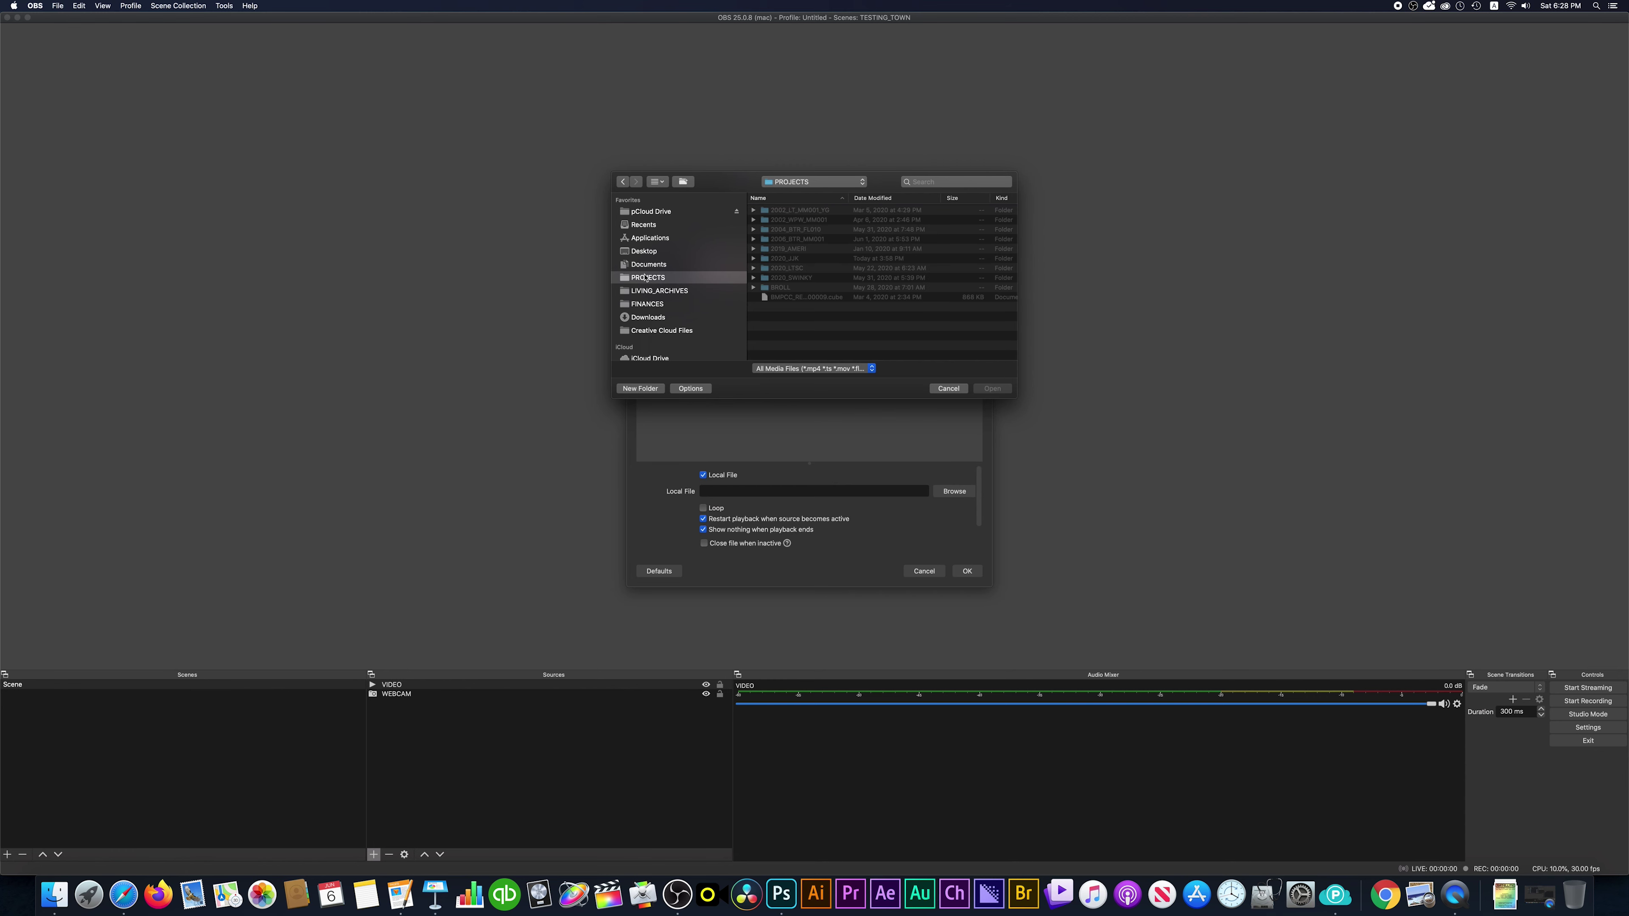
pyautogui.click(736, 253)
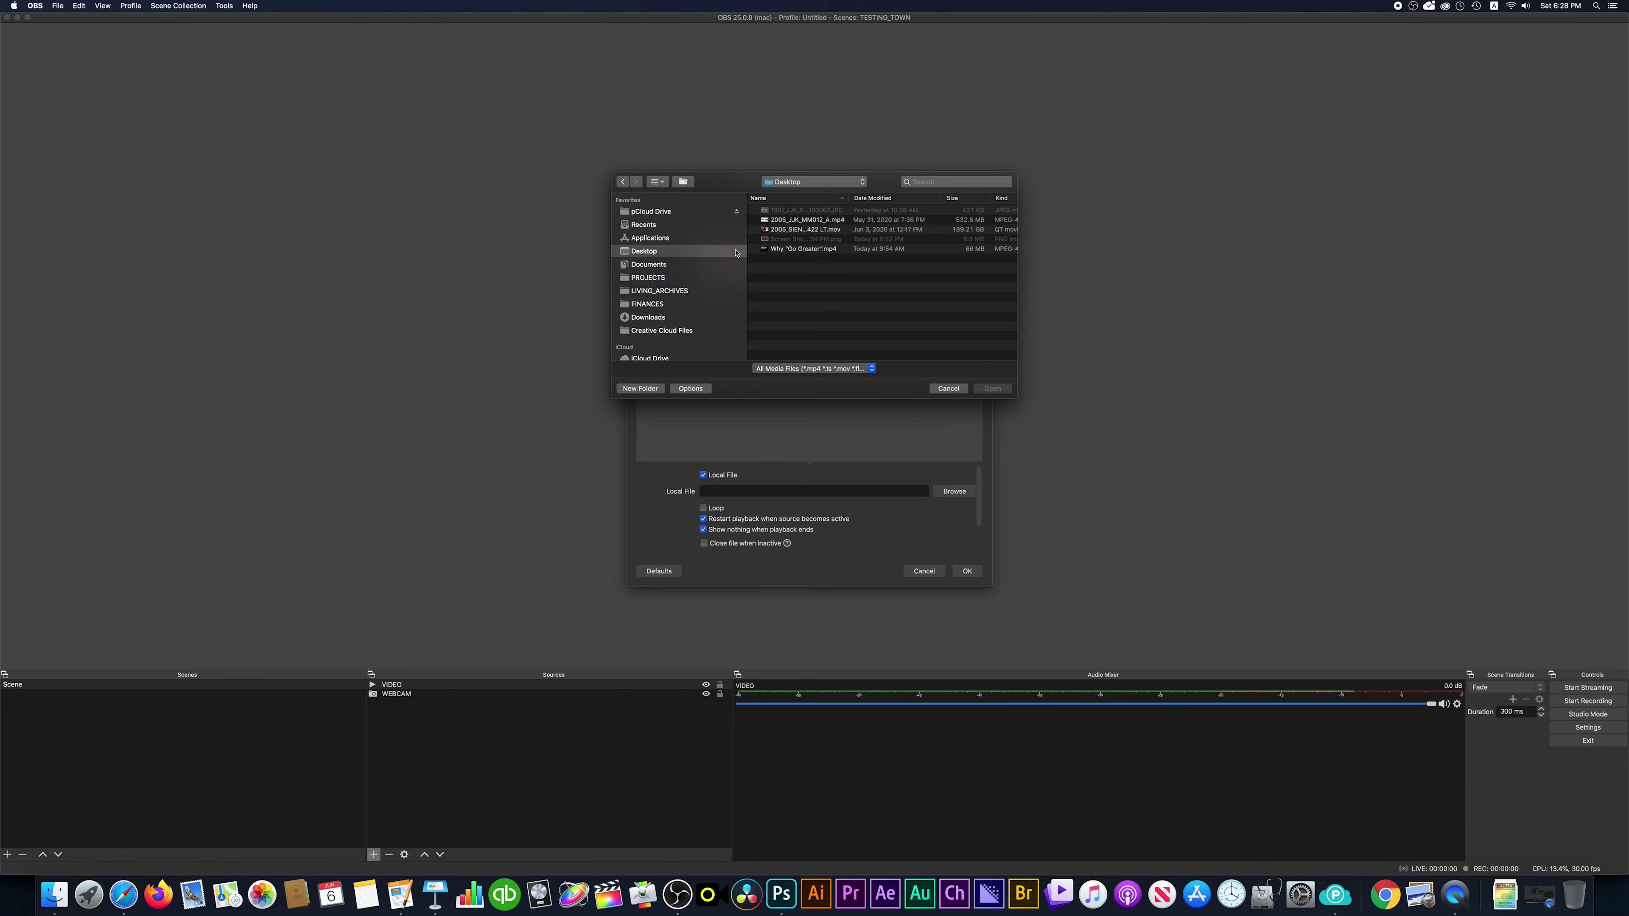
pyautogui.click(791, 222)
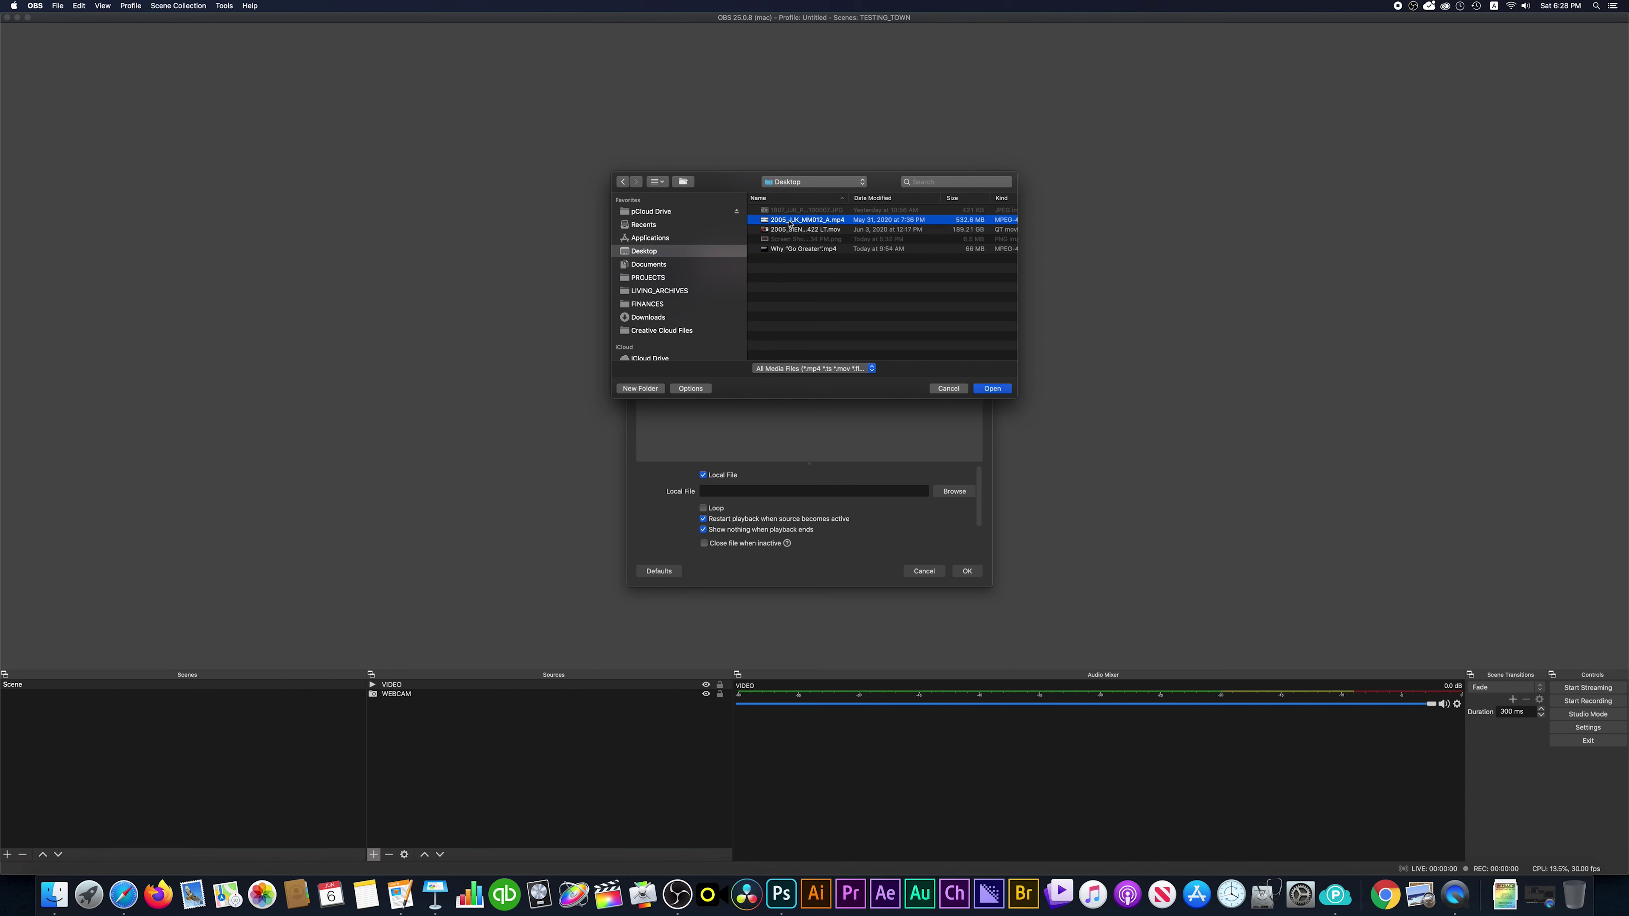
pyautogui.doubleClick(791, 222)
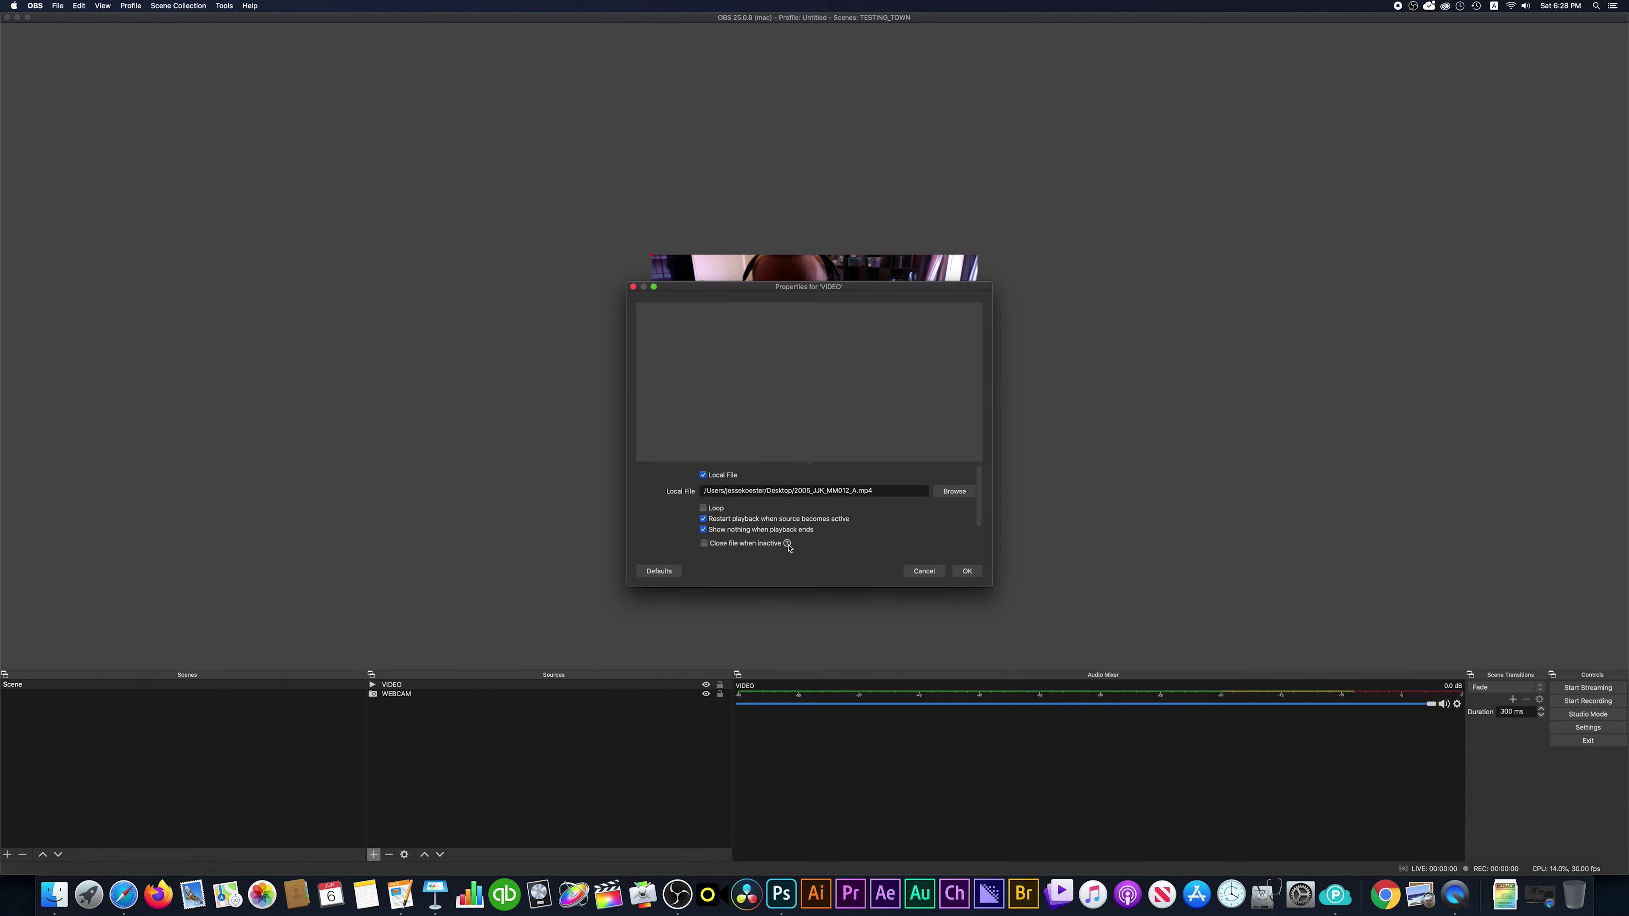
pyautogui.click(702, 508)
pyautogui.click(967, 571)
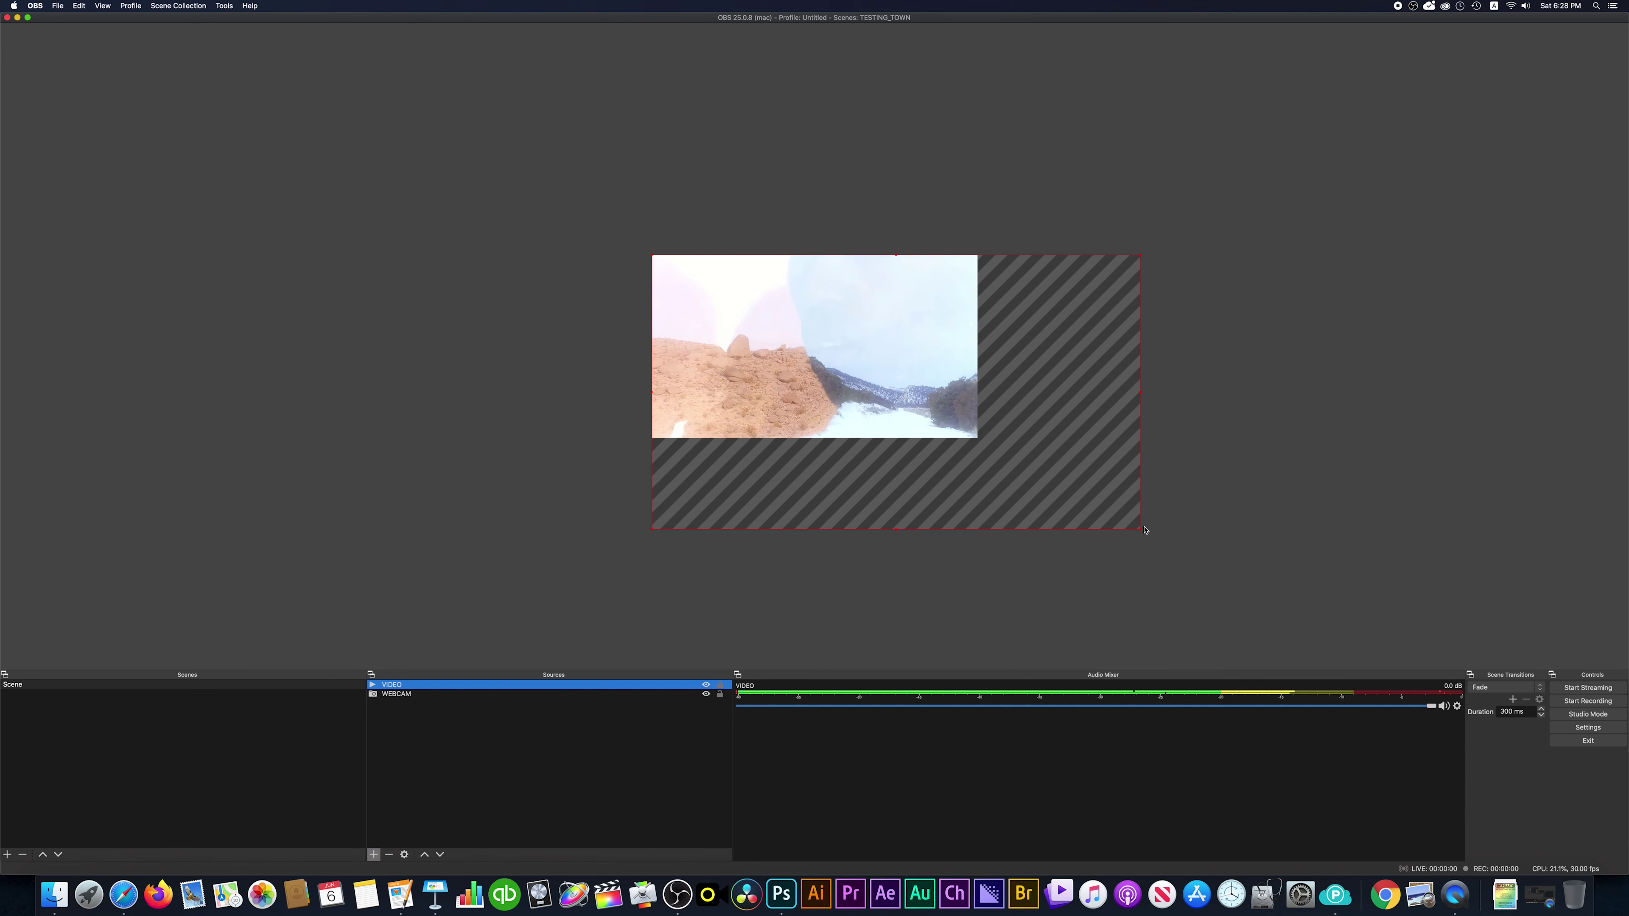
pyautogui.moveTo(1142, 532); pyautogui.dragTo(961, 441)
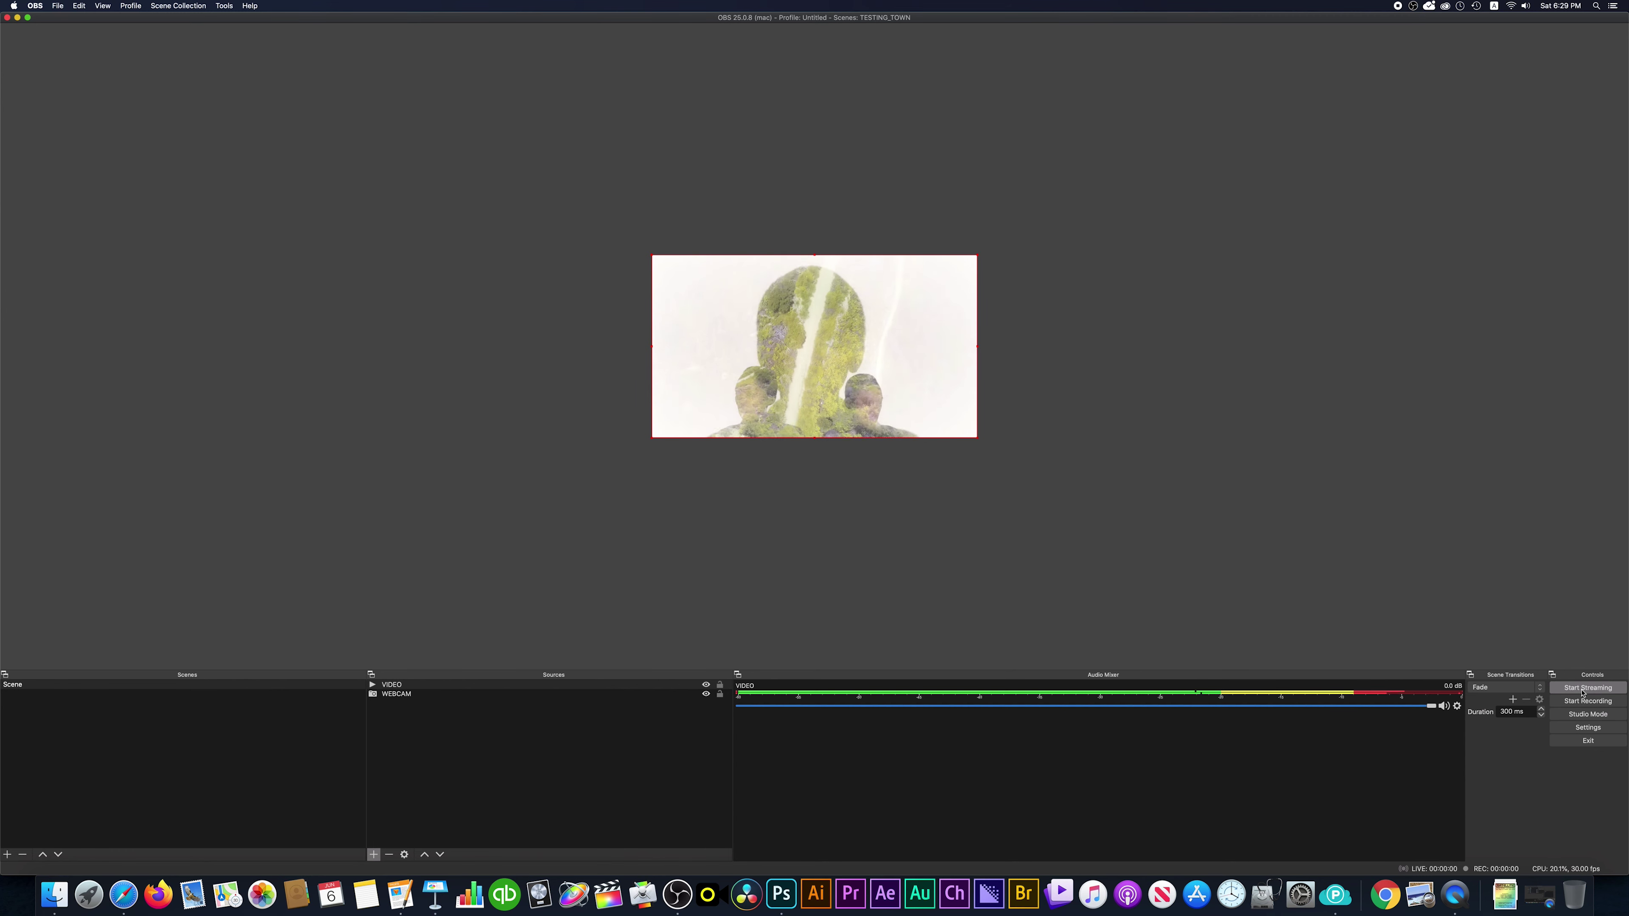
# Step: Open the application's Stream settings
pyautogui.click(35, 6)
pyautogui.click(46, 34)
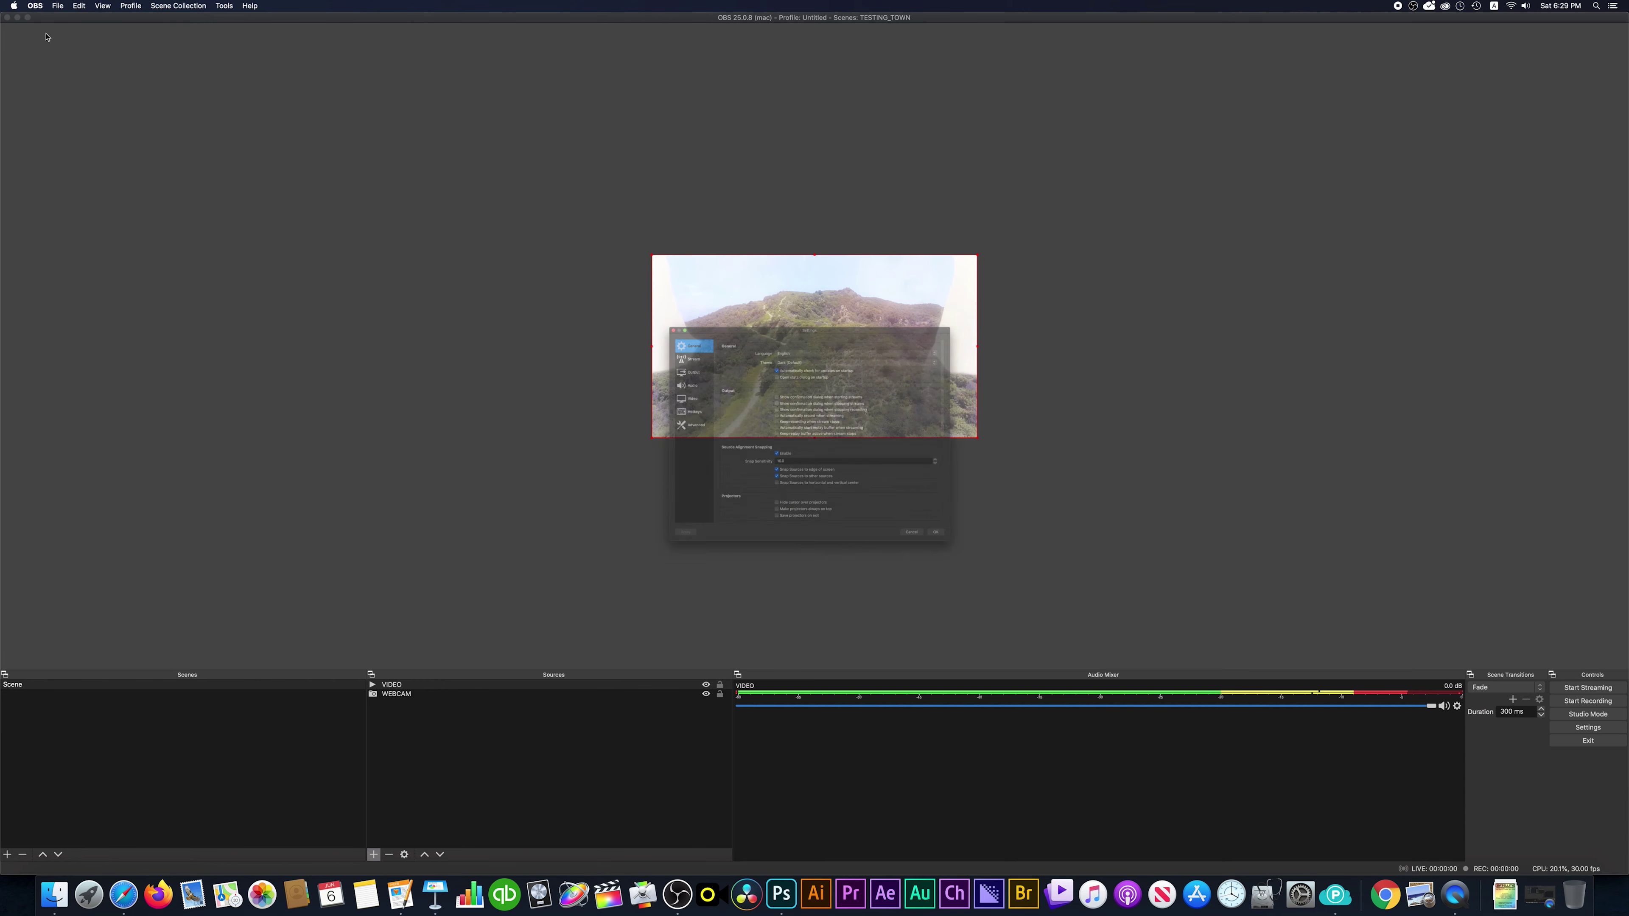
pyautogui.click(600, 300)
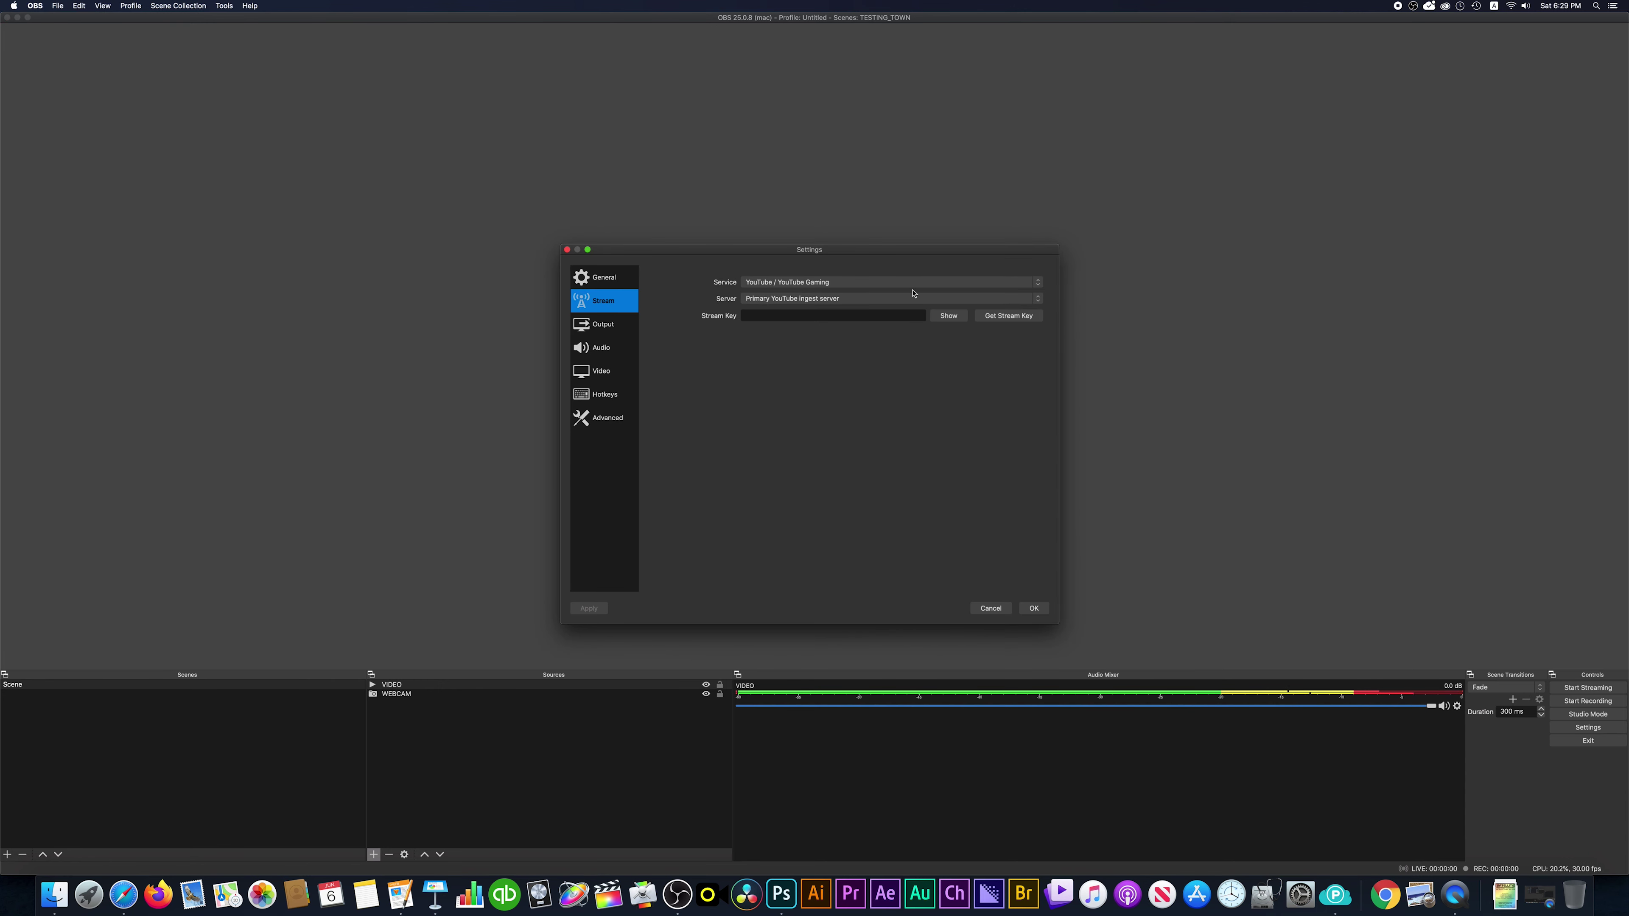
# Step: Switch to YouTube in Safari, choose to go live, and enter TEST as the webcam stream's title
pyautogui.press('super+Tab')
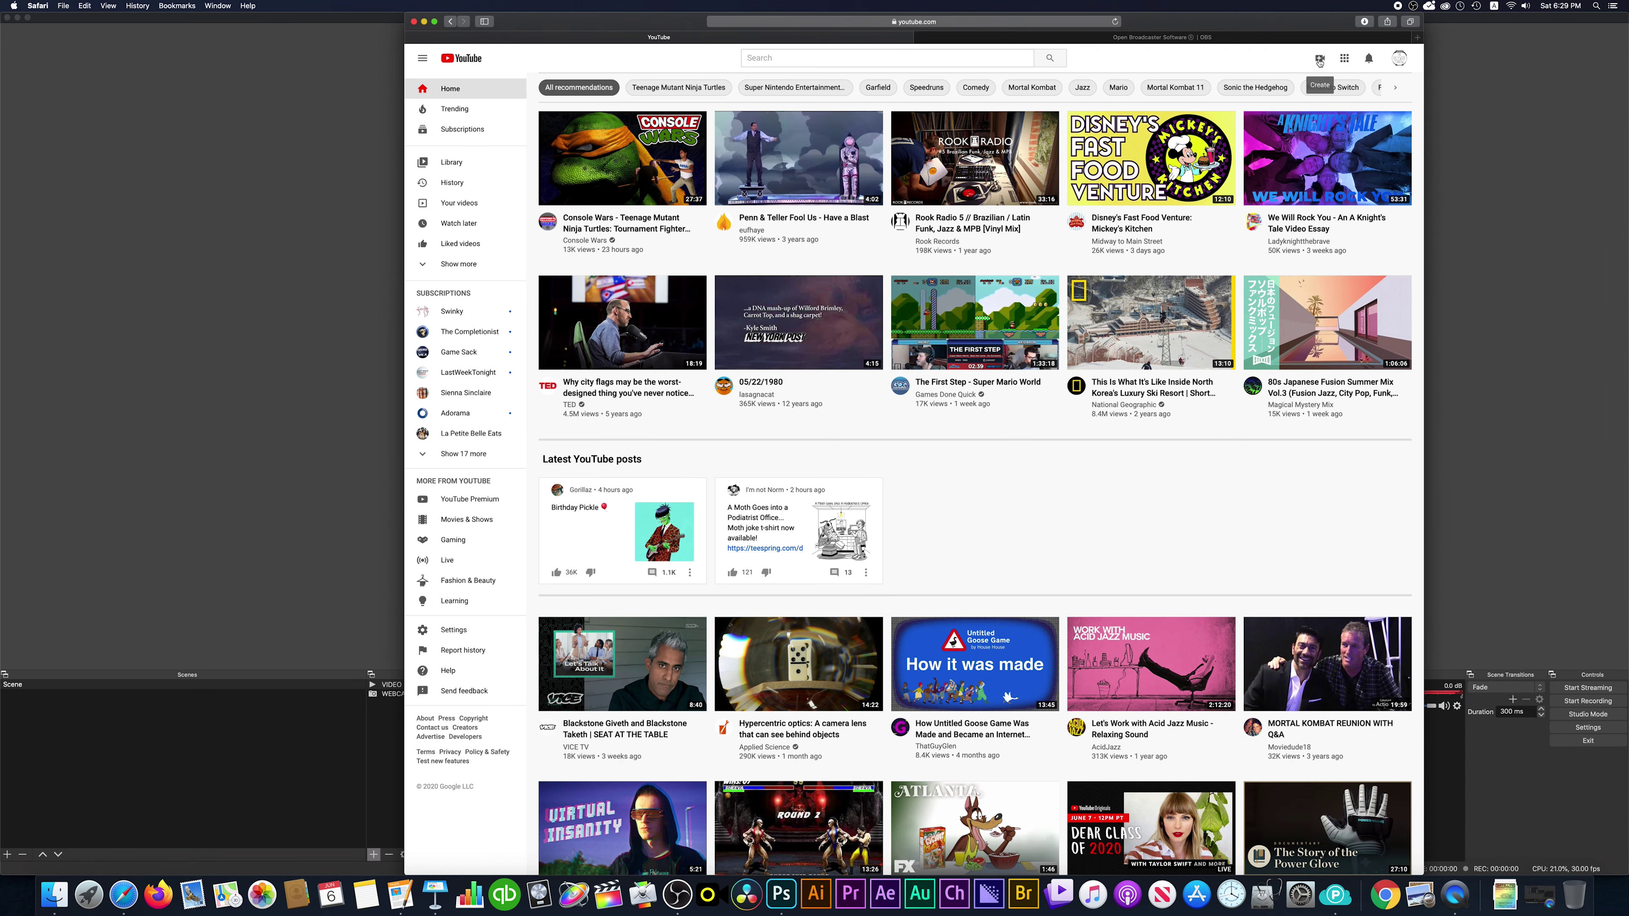
pyautogui.click(1319, 57)
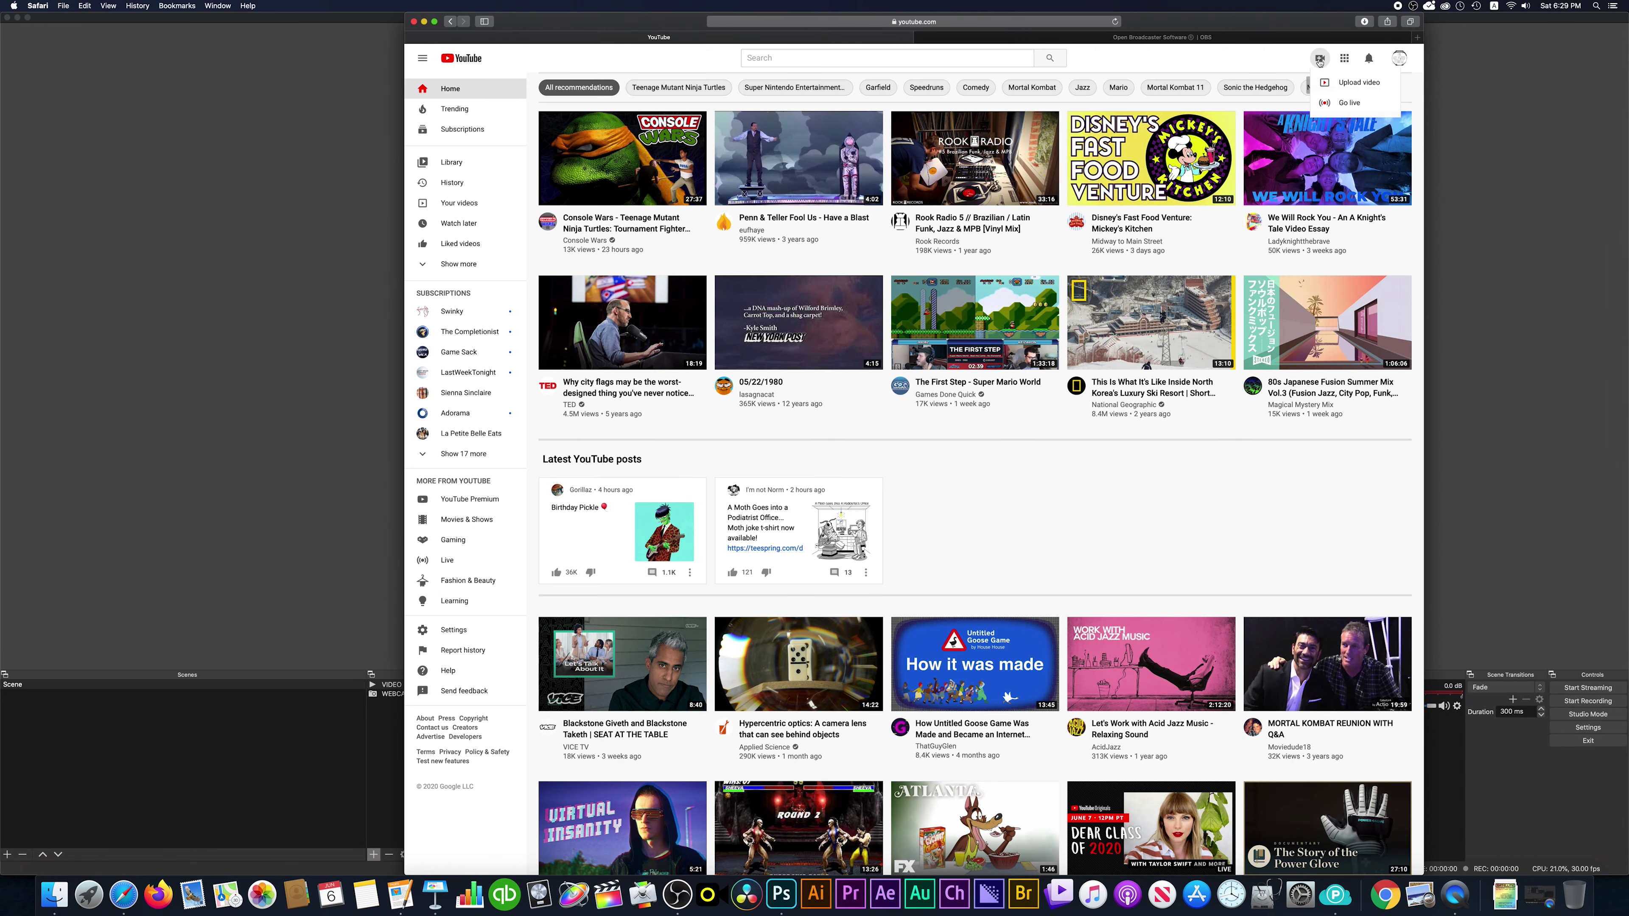
pyautogui.click(1347, 96)
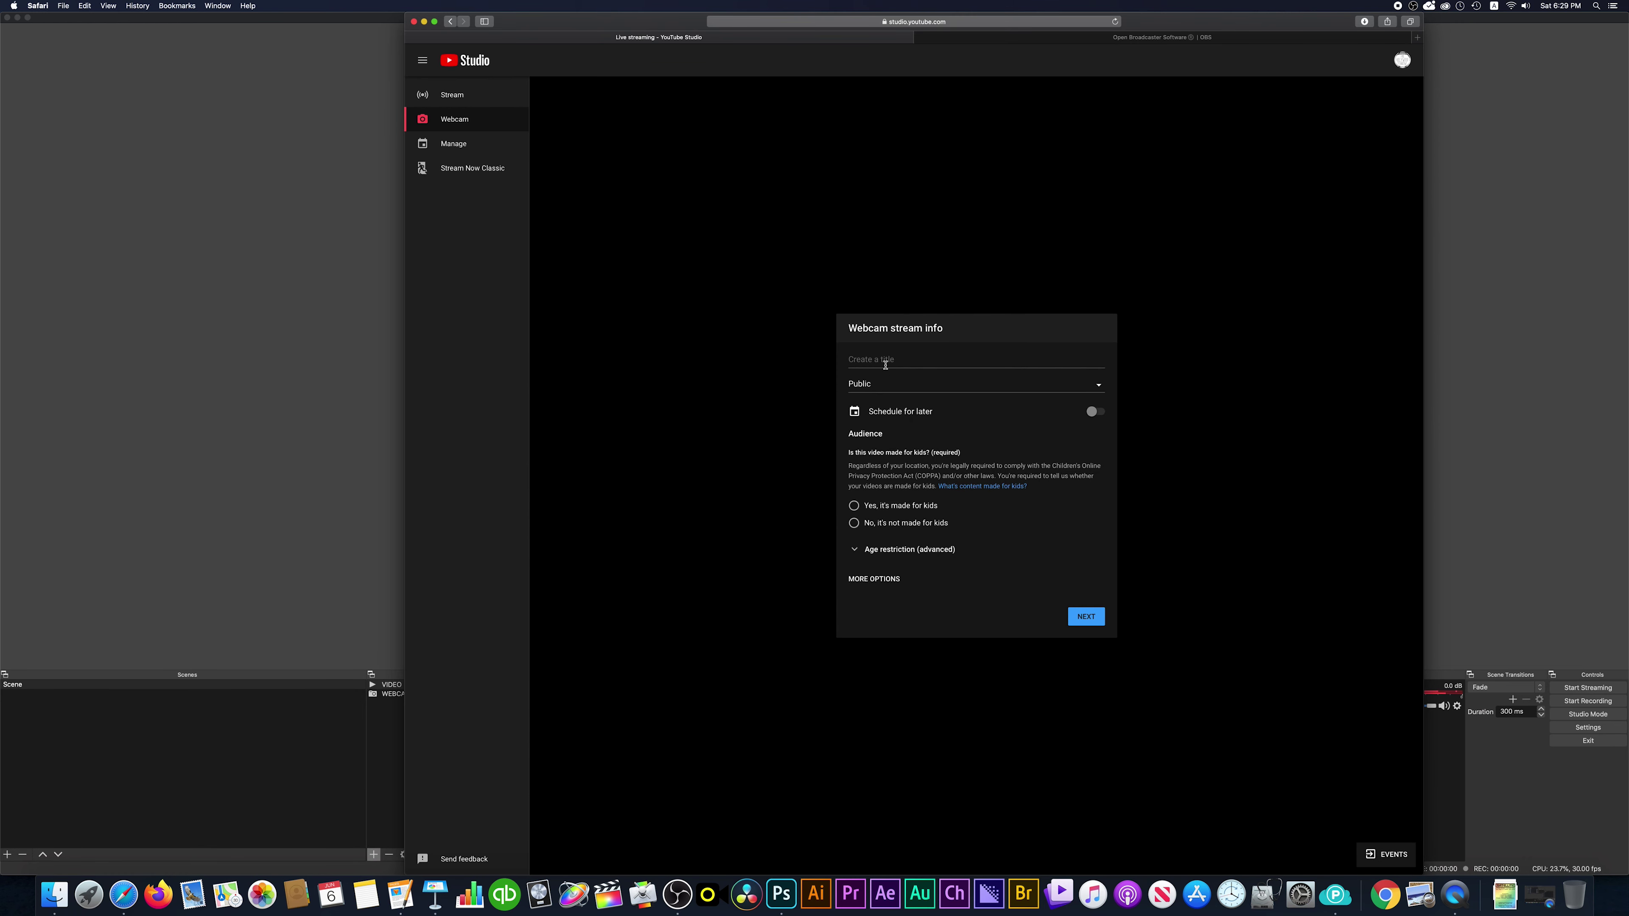
pyautogui.click(886, 362)
pyautogui.write('TEST')
# Step: Create a new Stream broadcast titled TEST with visibility Unlisted, description TEST, and marked as not made for kids
pyautogui.click(449, 97)
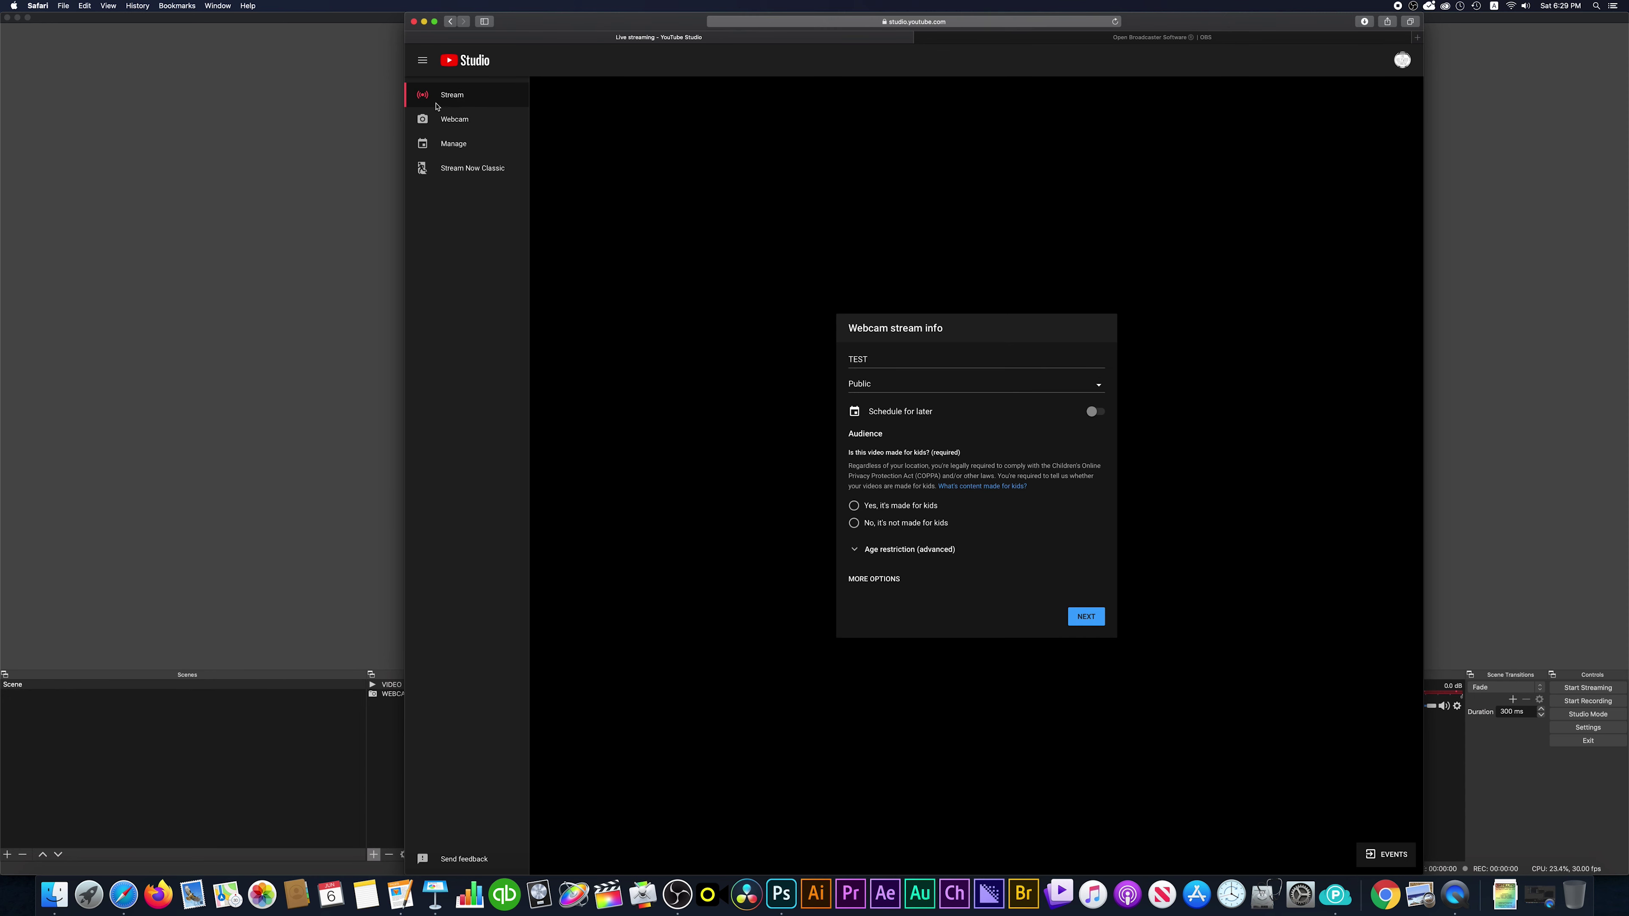
pyautogui.write('TE')
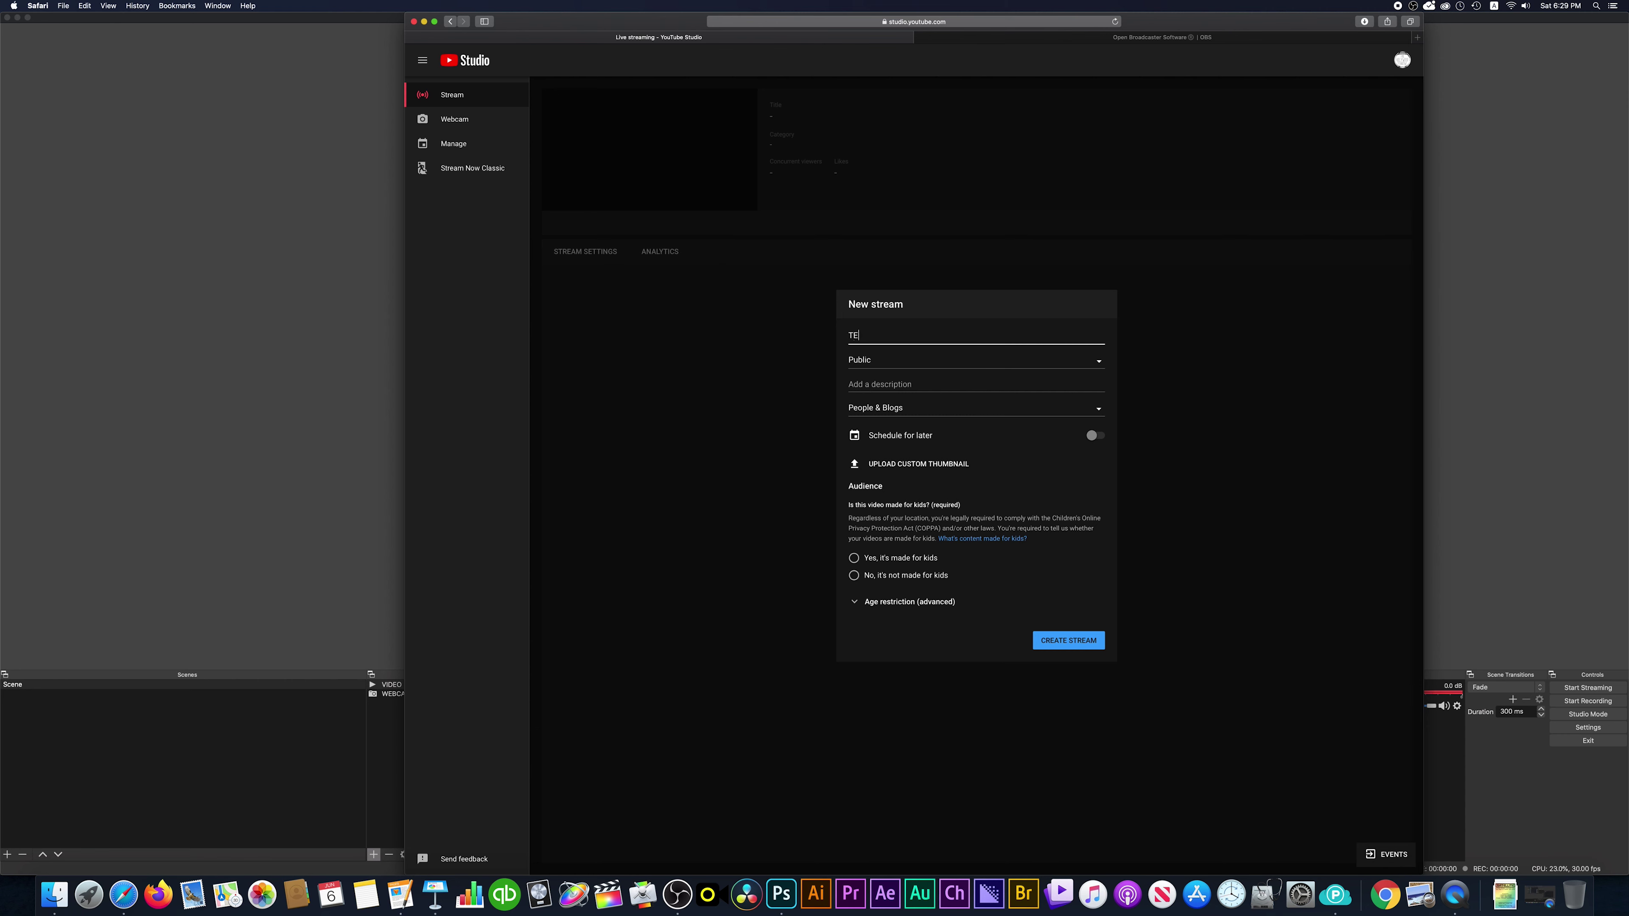
pyautogui.write('ST')
pyautogui.press('Tab')
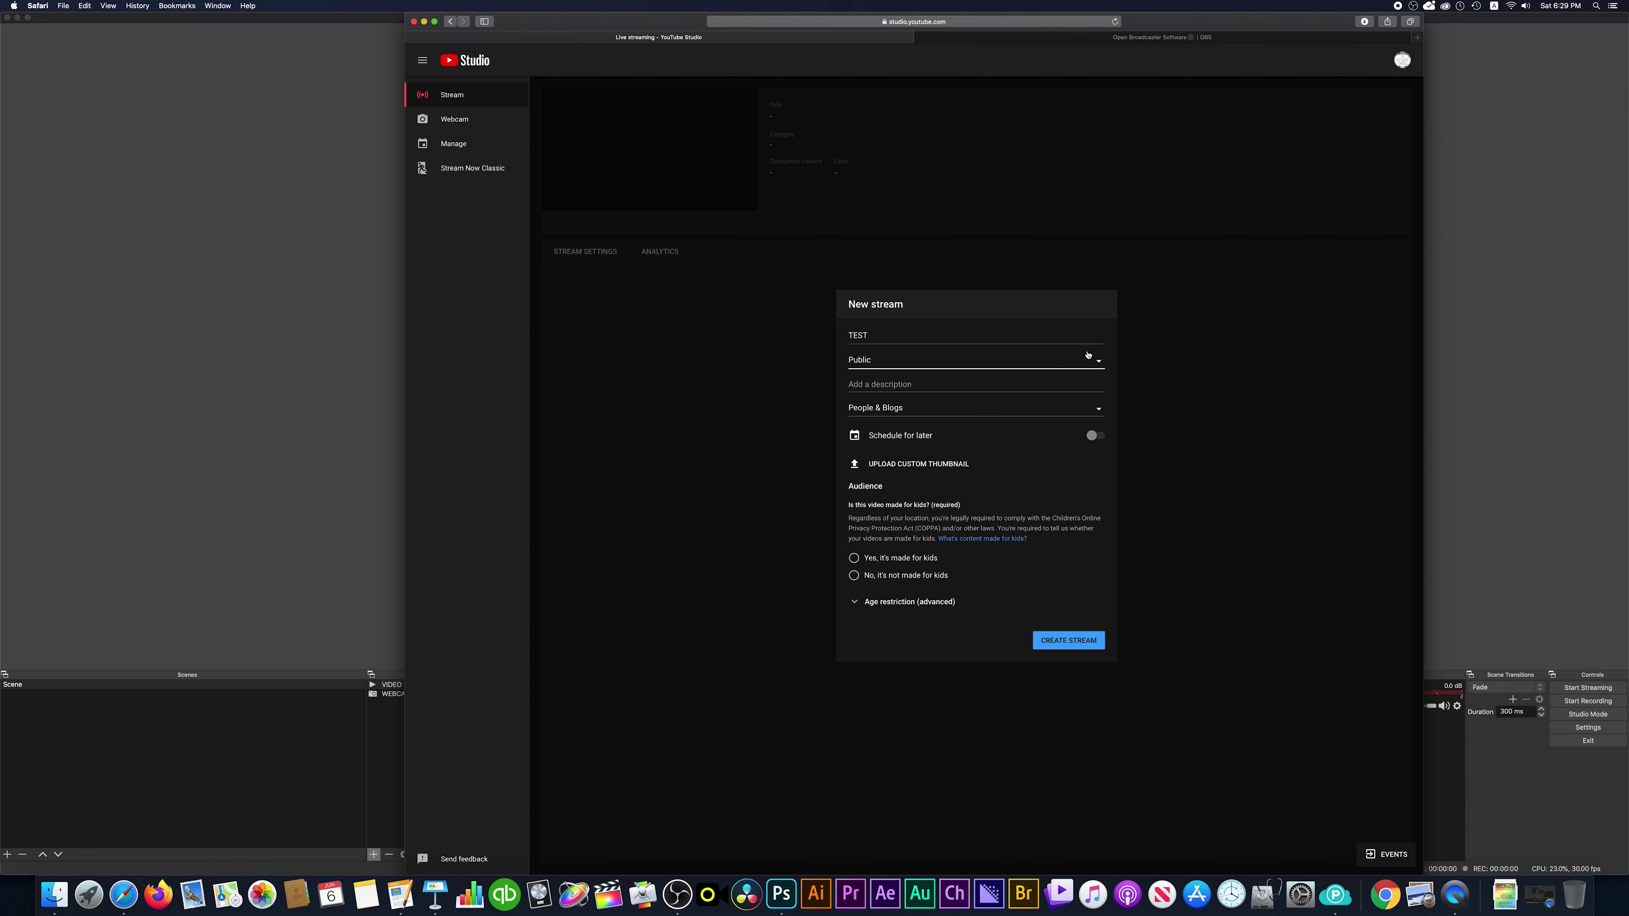
pyautogui.click(1087, 355)
pyautogui.click(924, 391)
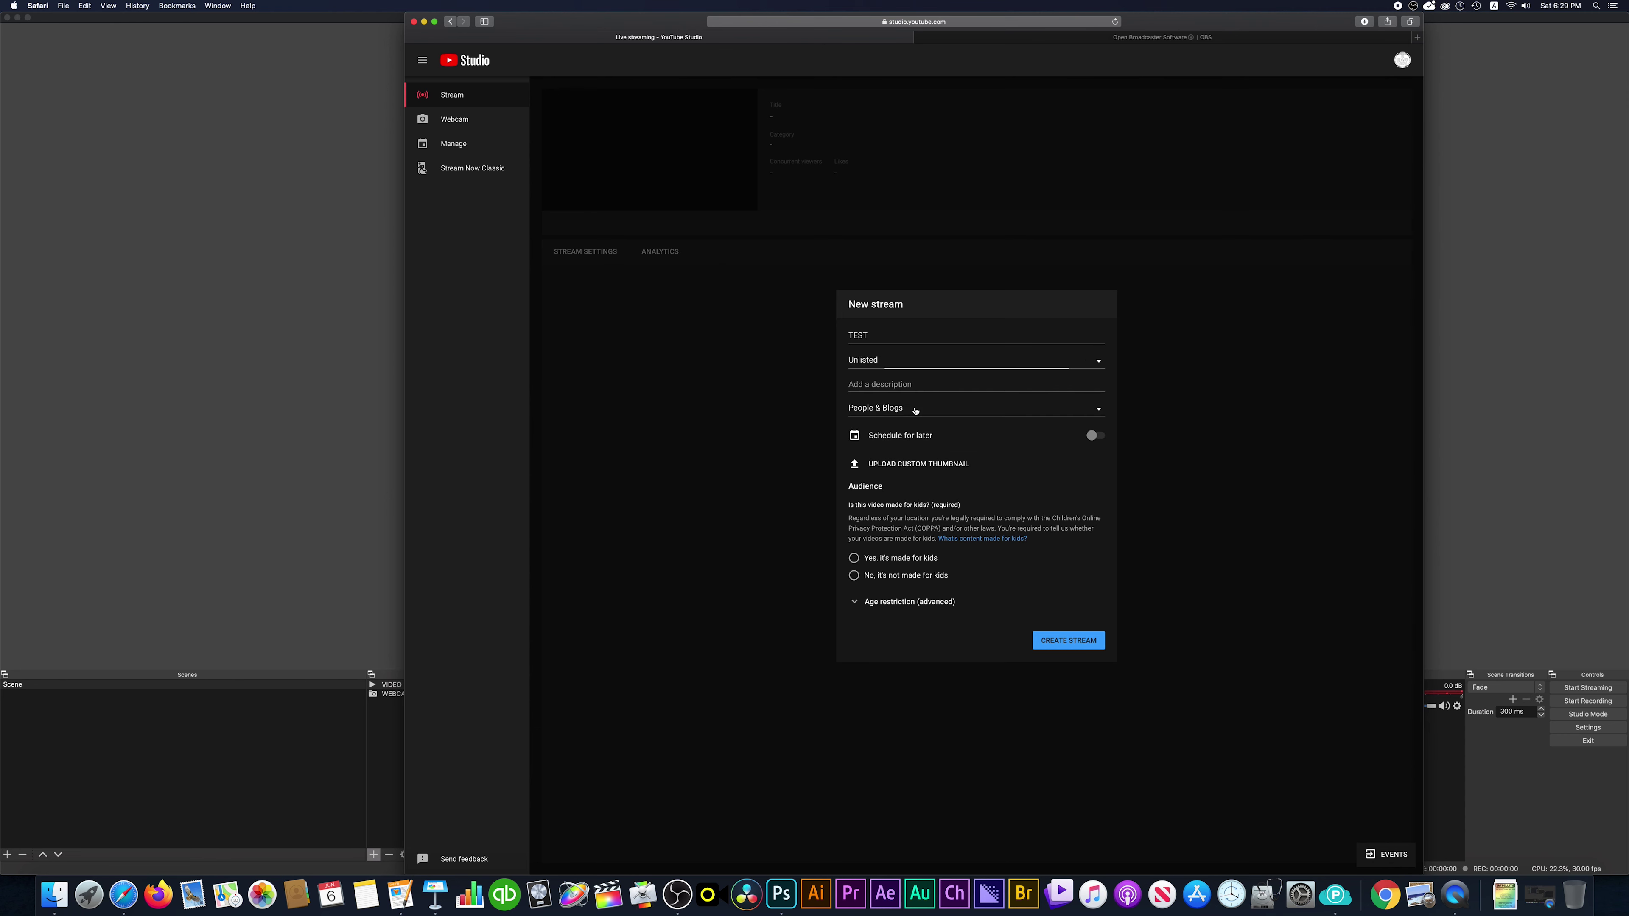
pyautogui.click(888, 394)
pyautogui.write('TEST')
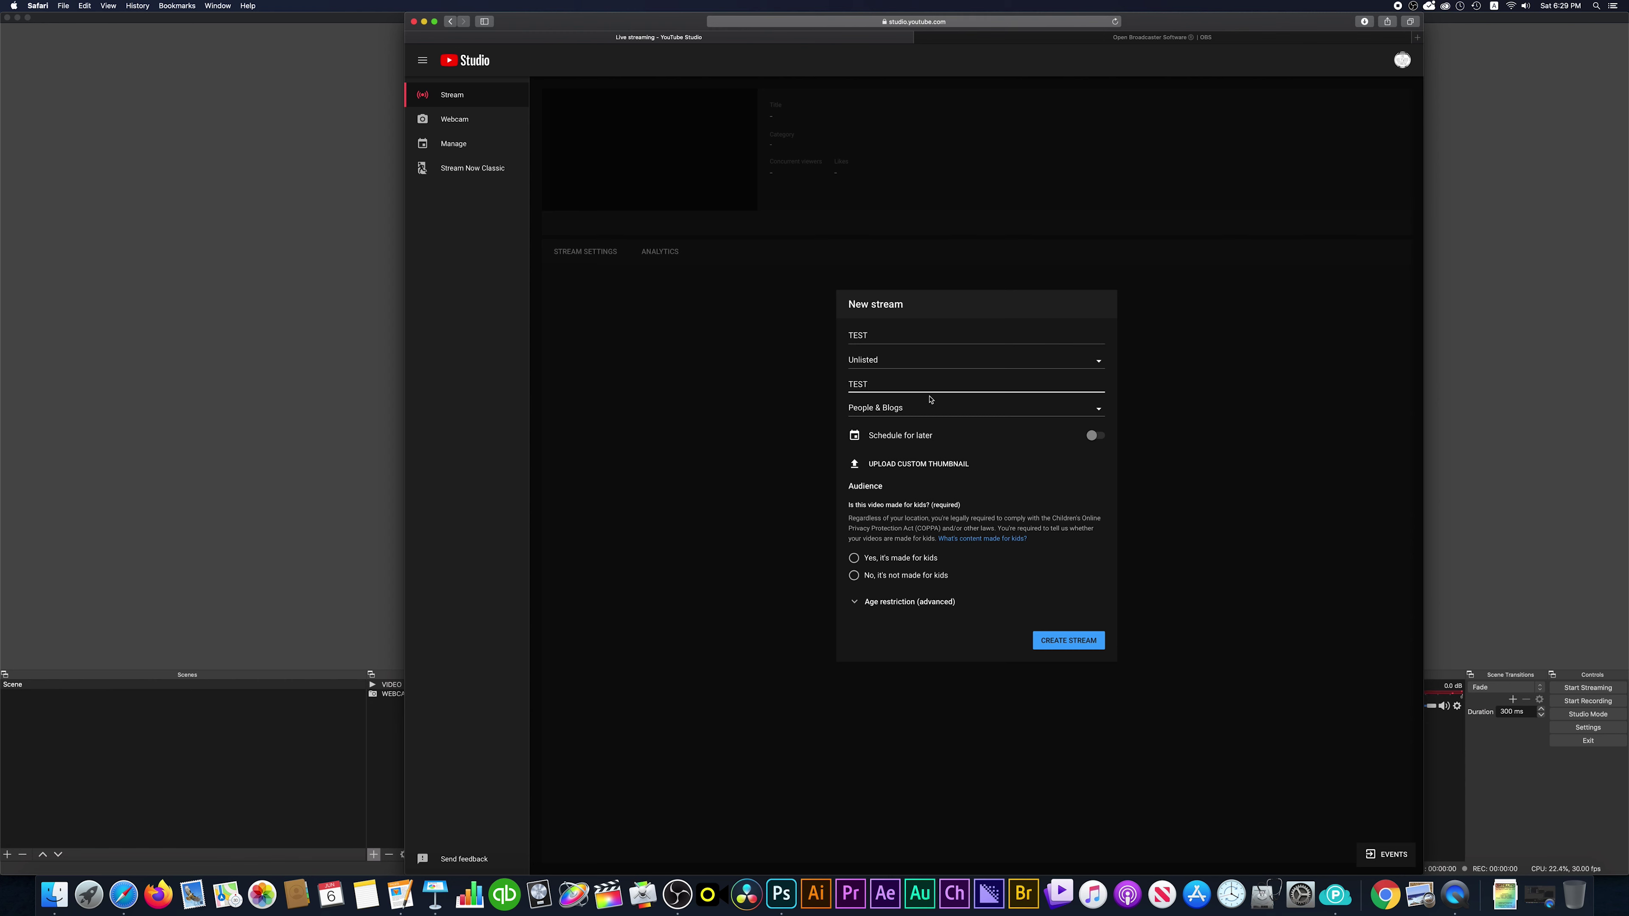
pyautogui.click(854, 575)
pyautogui.click(1069, 641)
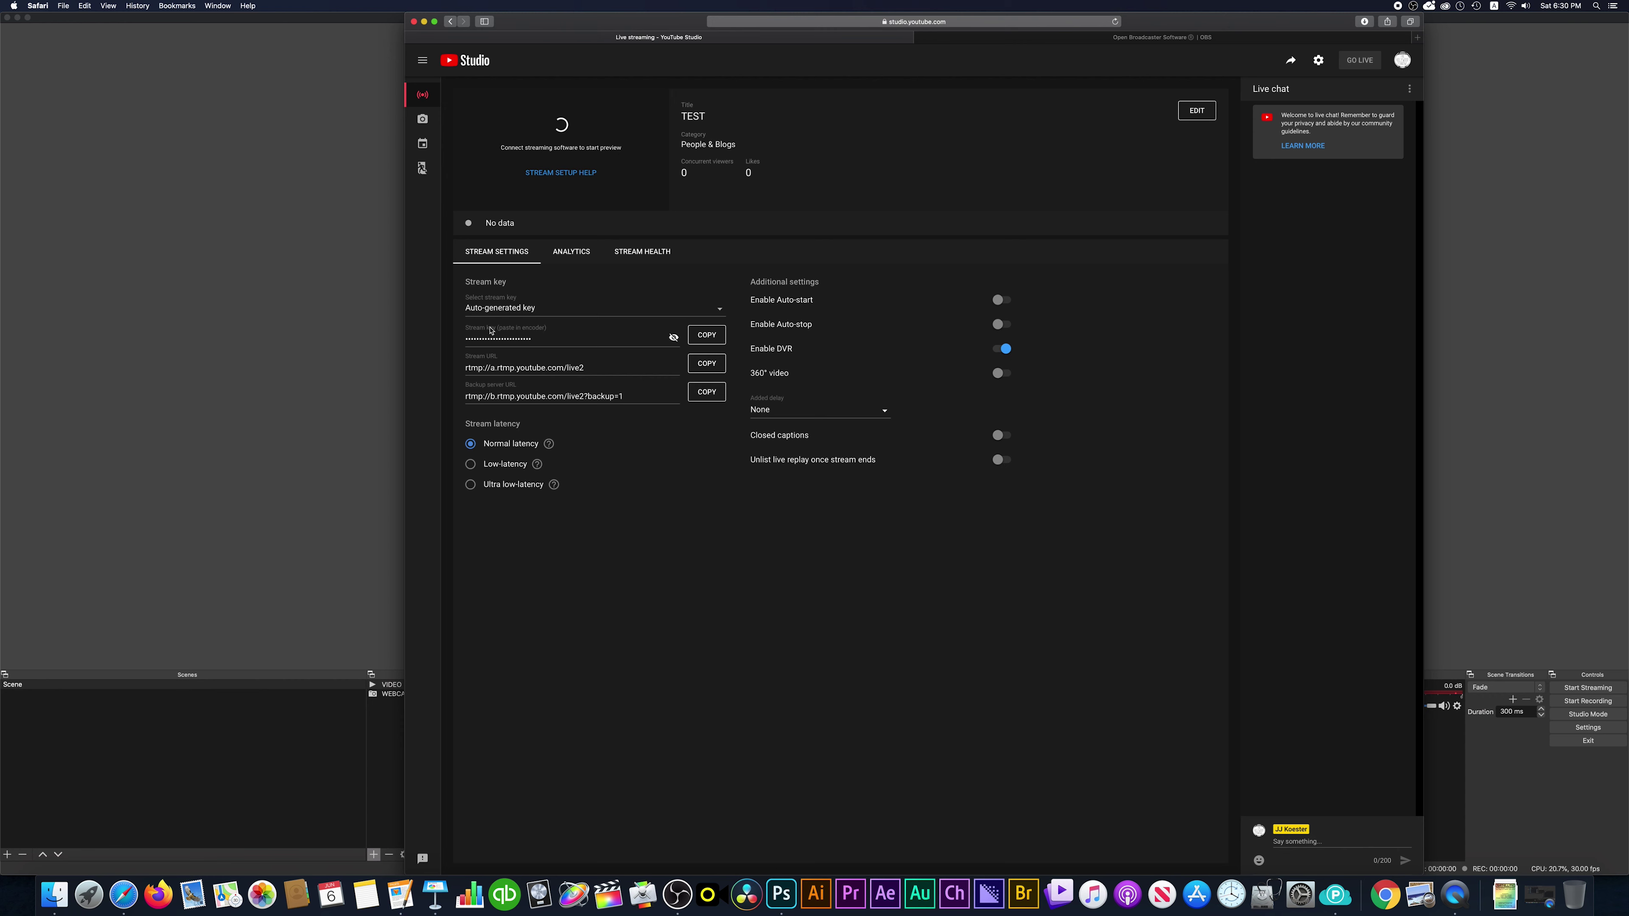
# Step: Copy the stream key from YouTube Studio, paste it into the Stream Key field in OBS, and save the settings
pyautogui.click(708, 336)
pyautogui.press('super+Tab')
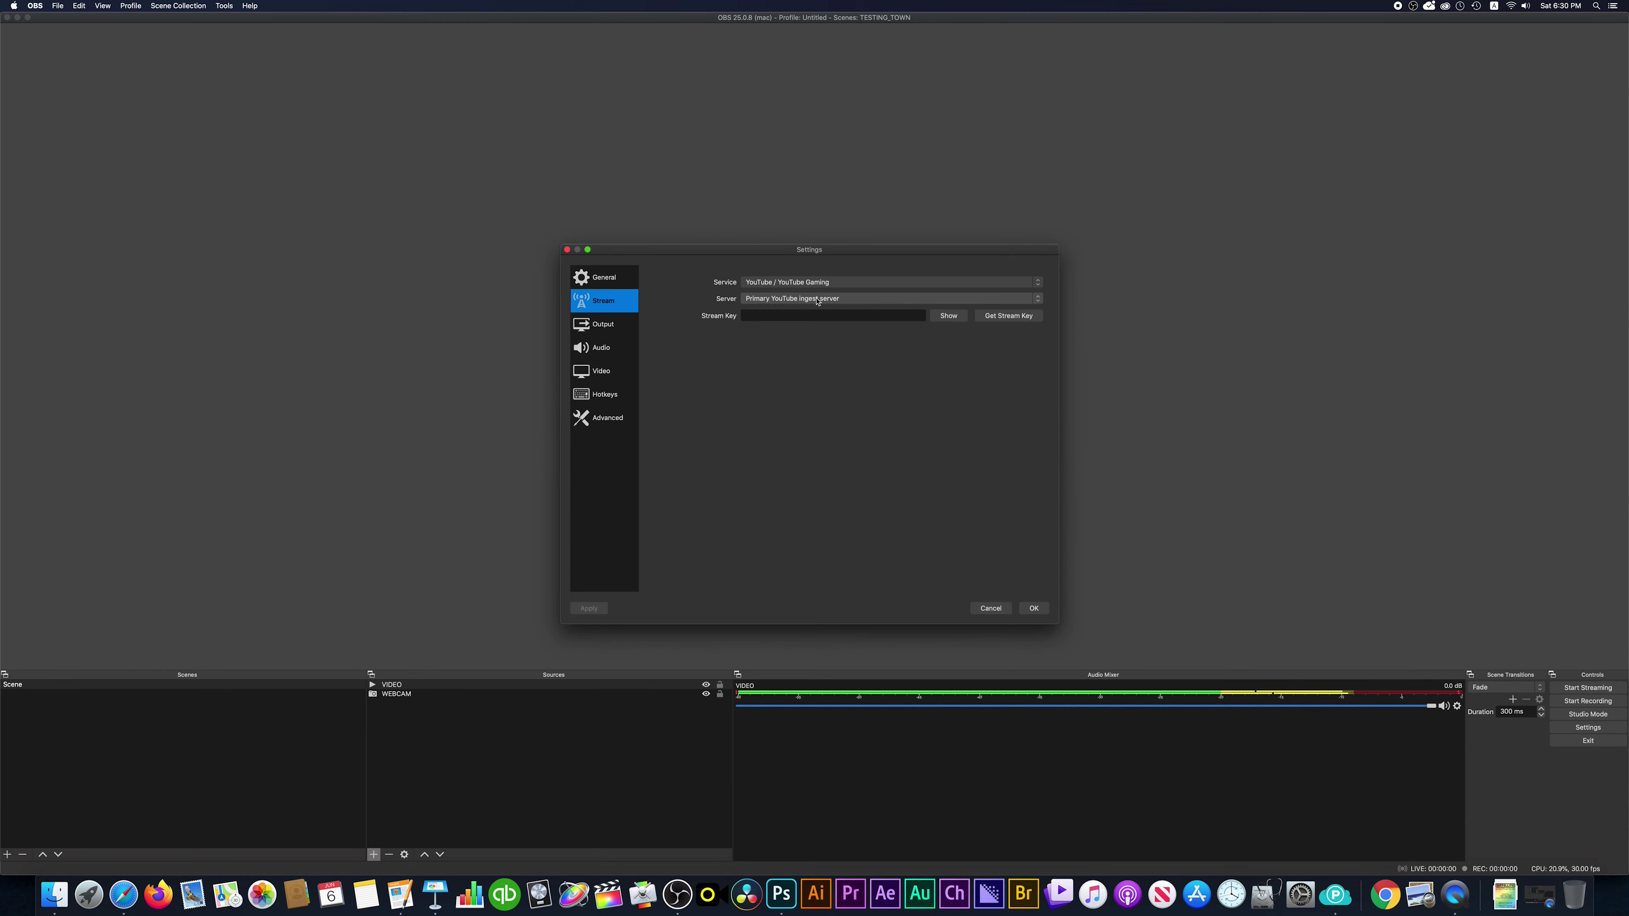
pyautogui.click(823, 313)
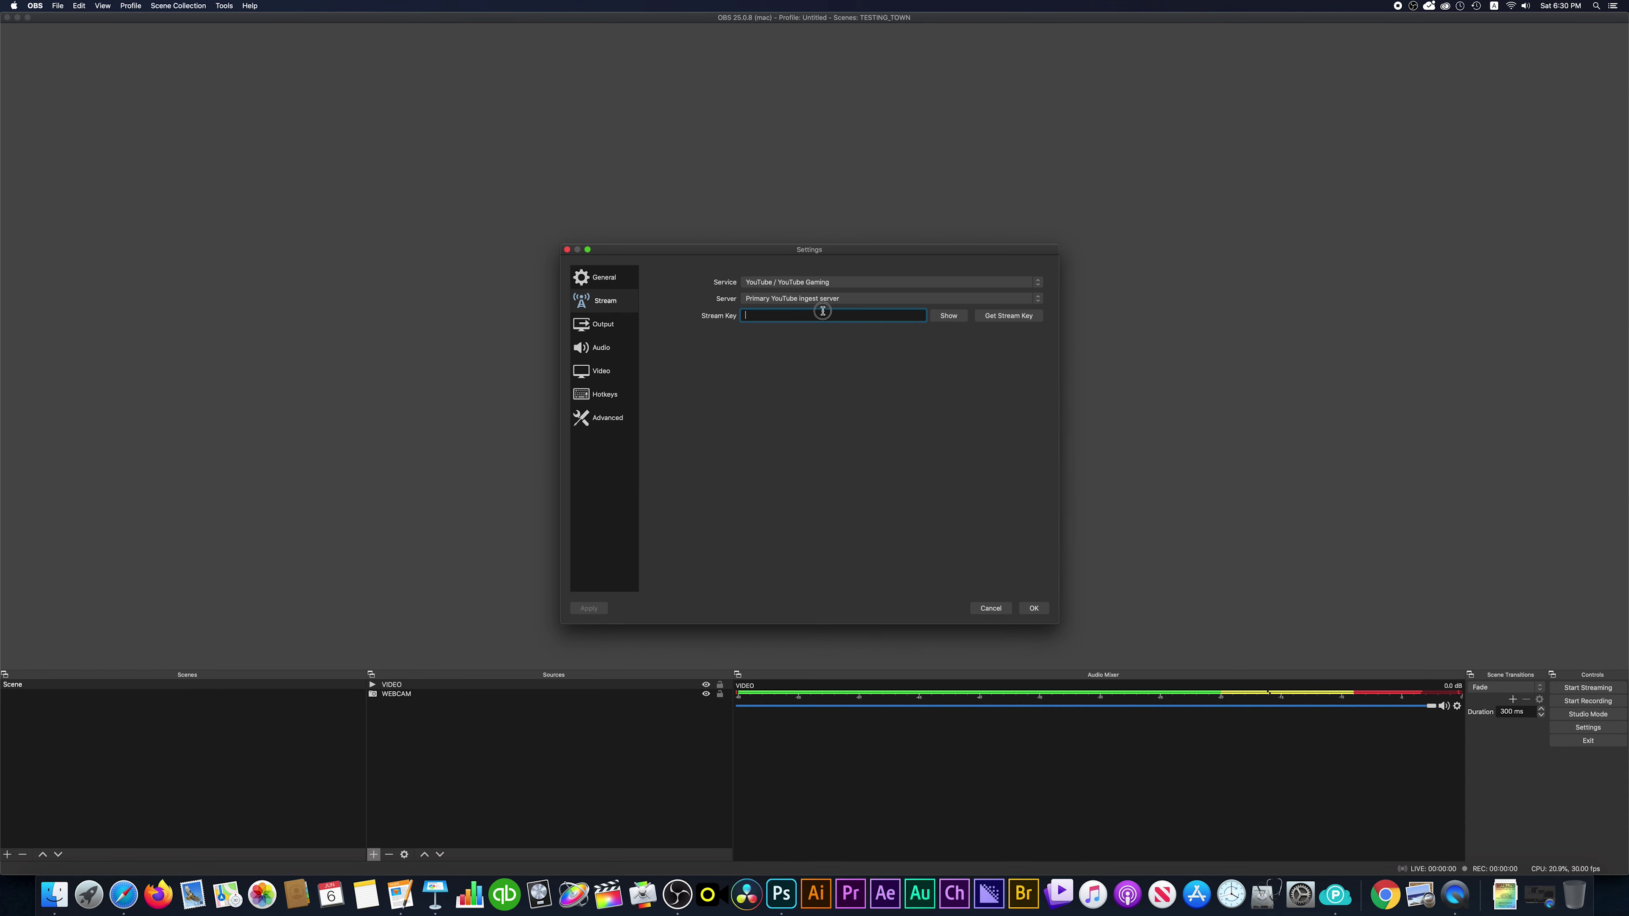
pyautogui.press('super+v')
pyautogui.click(1029, 613)
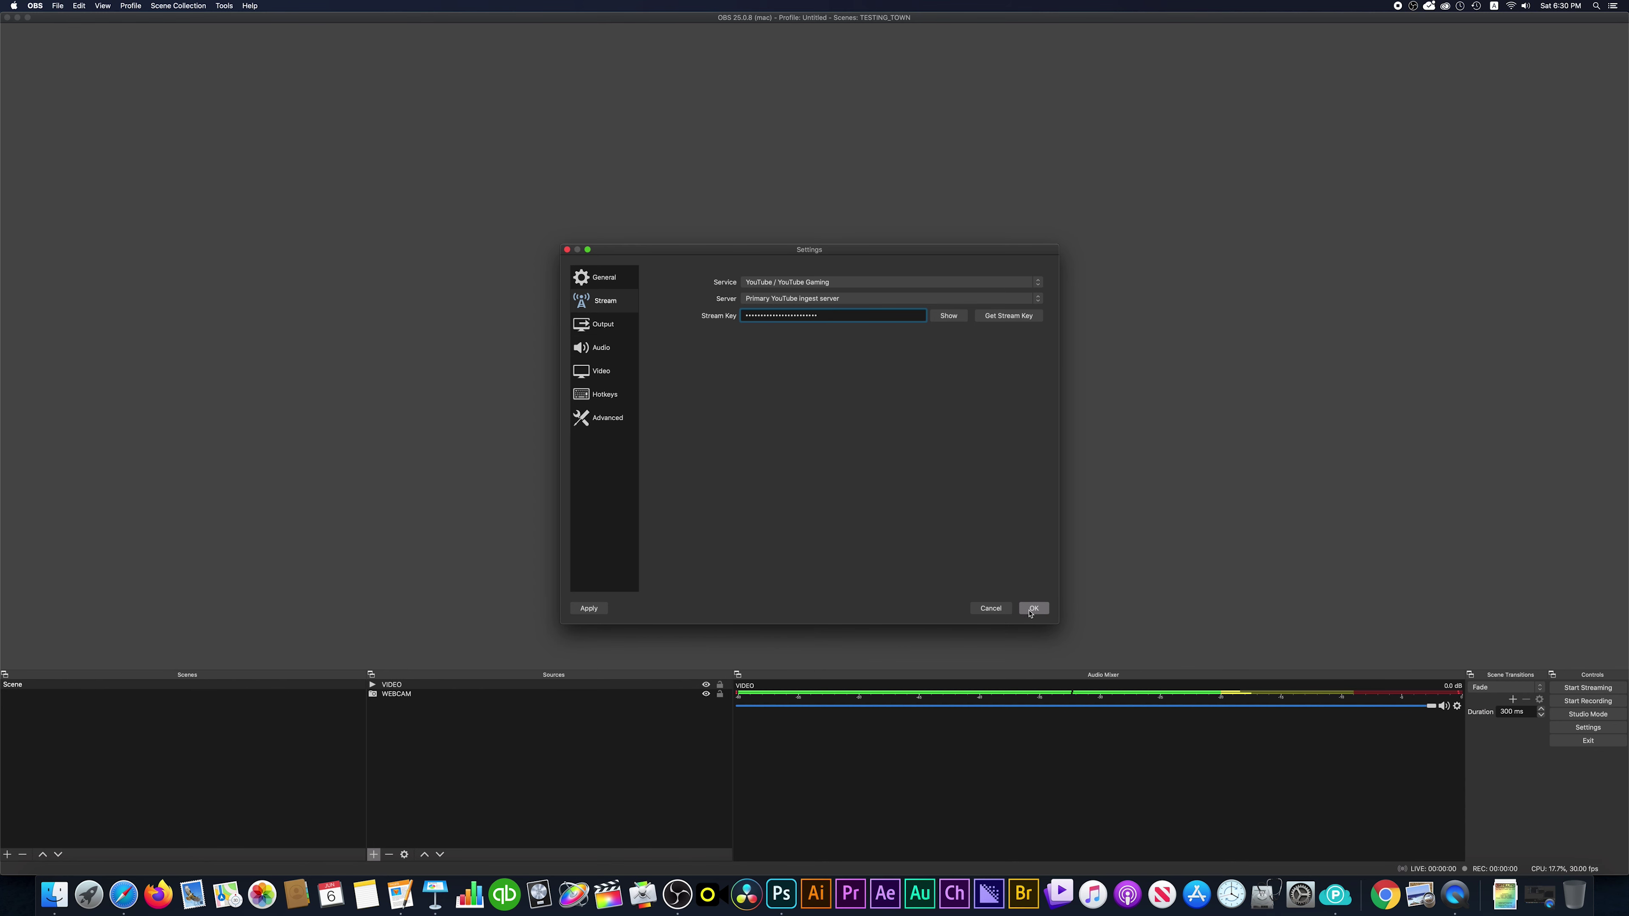
pyautogui.click(1029, 613)
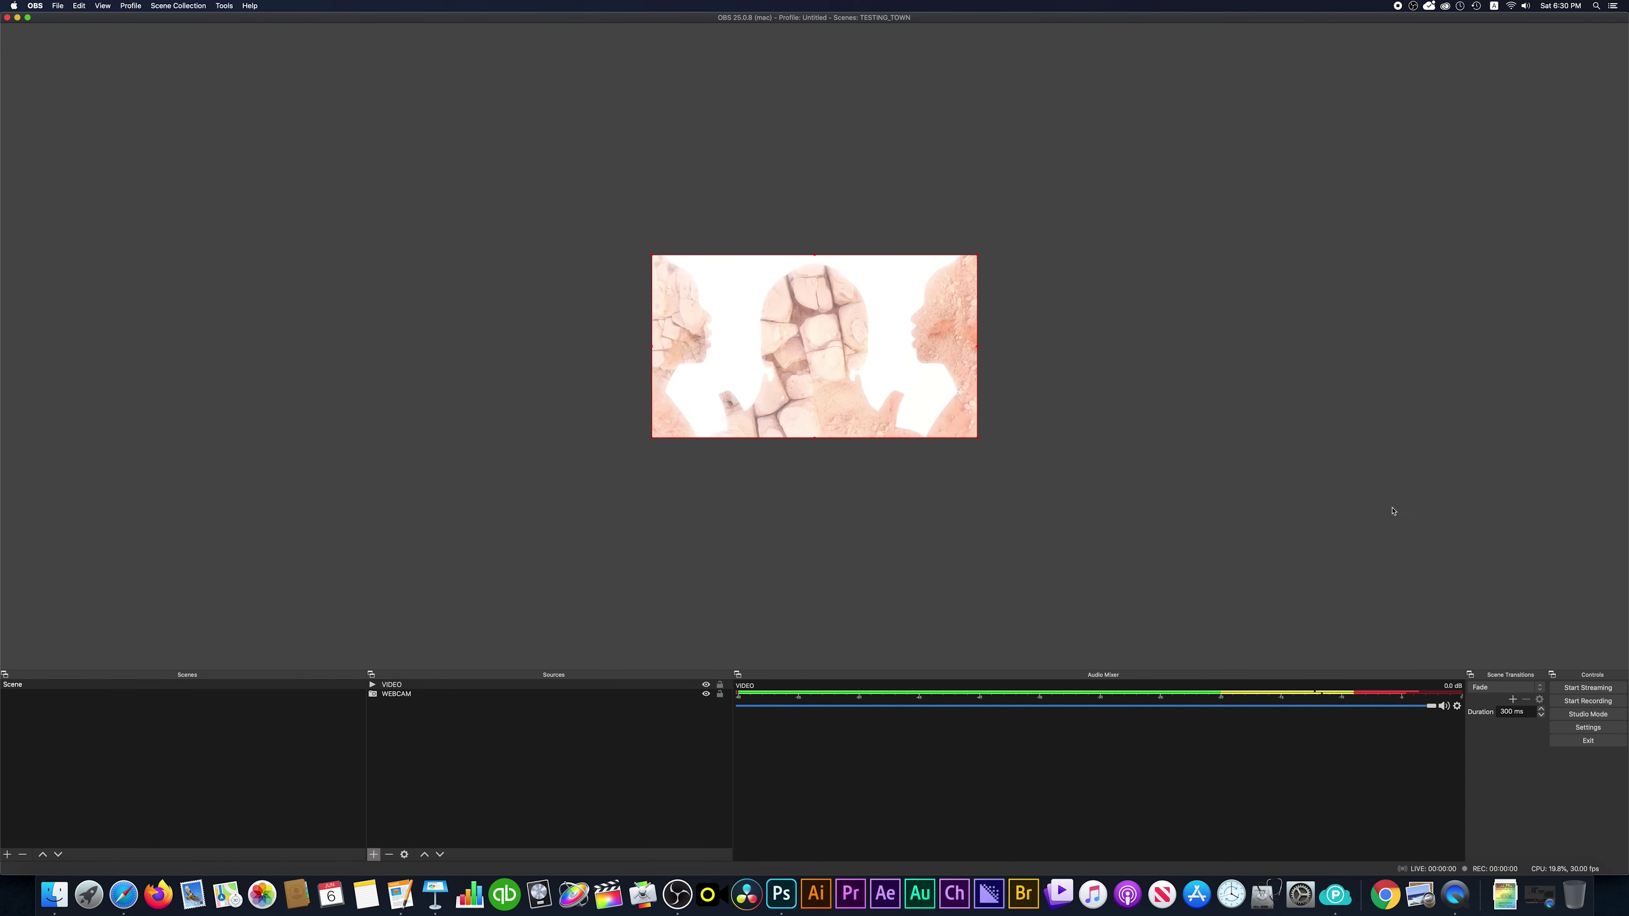
# Step: Start streaming and switch to YouTube Studio in Safari, moving its window aside to compare the stream preview with OBS
pyautogui.click(1574, 688)
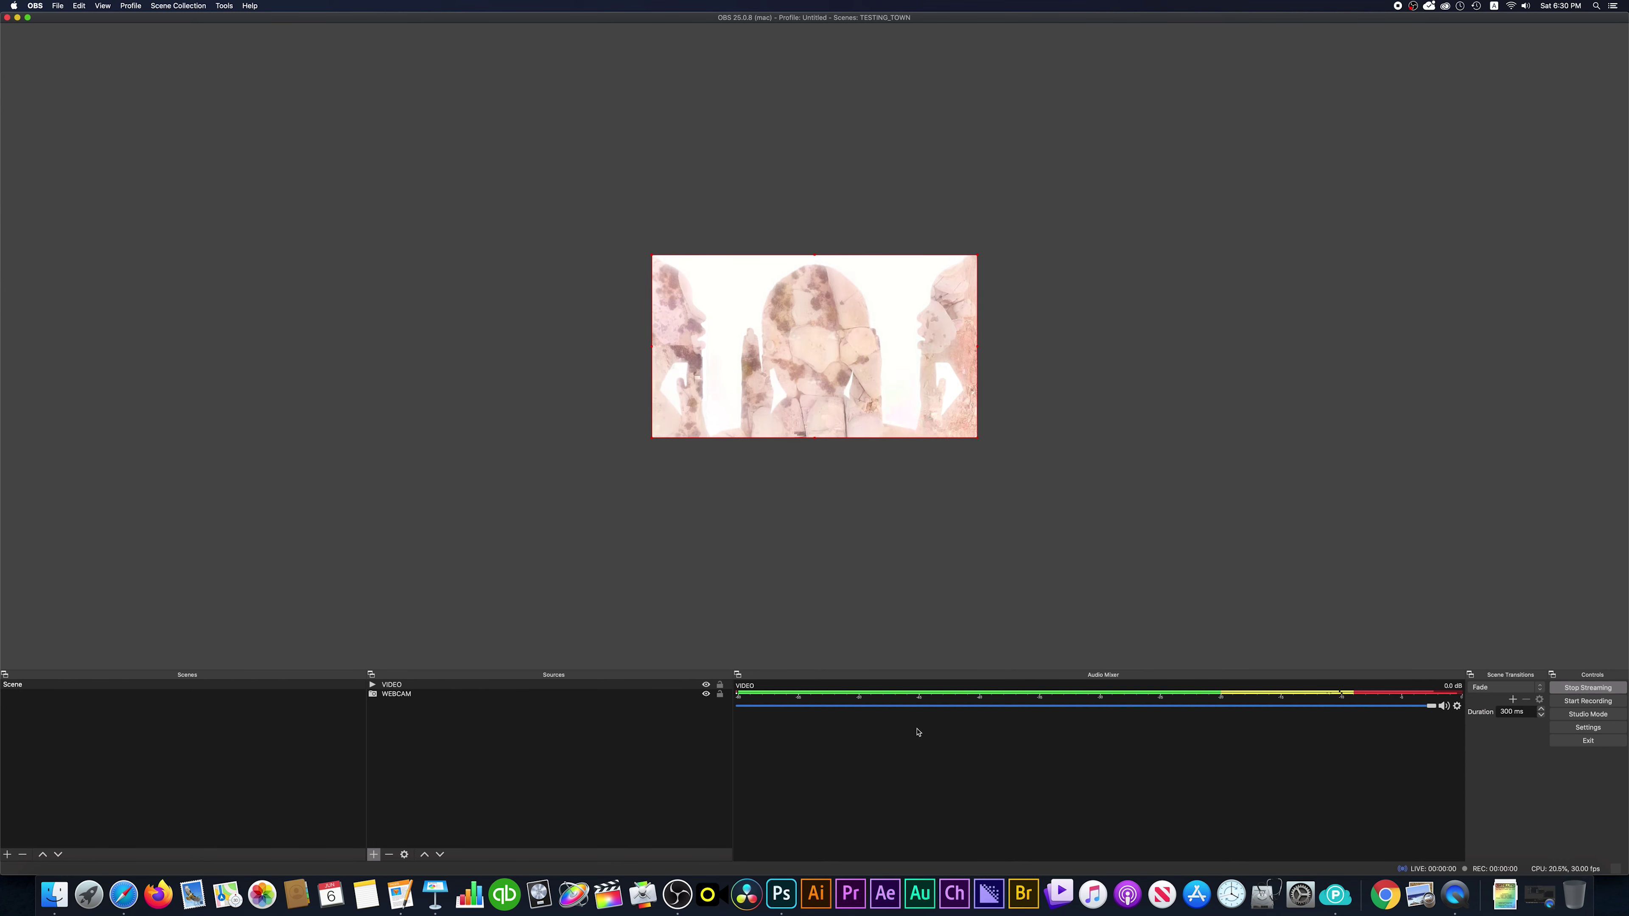
pyautogui.click(136, 909)
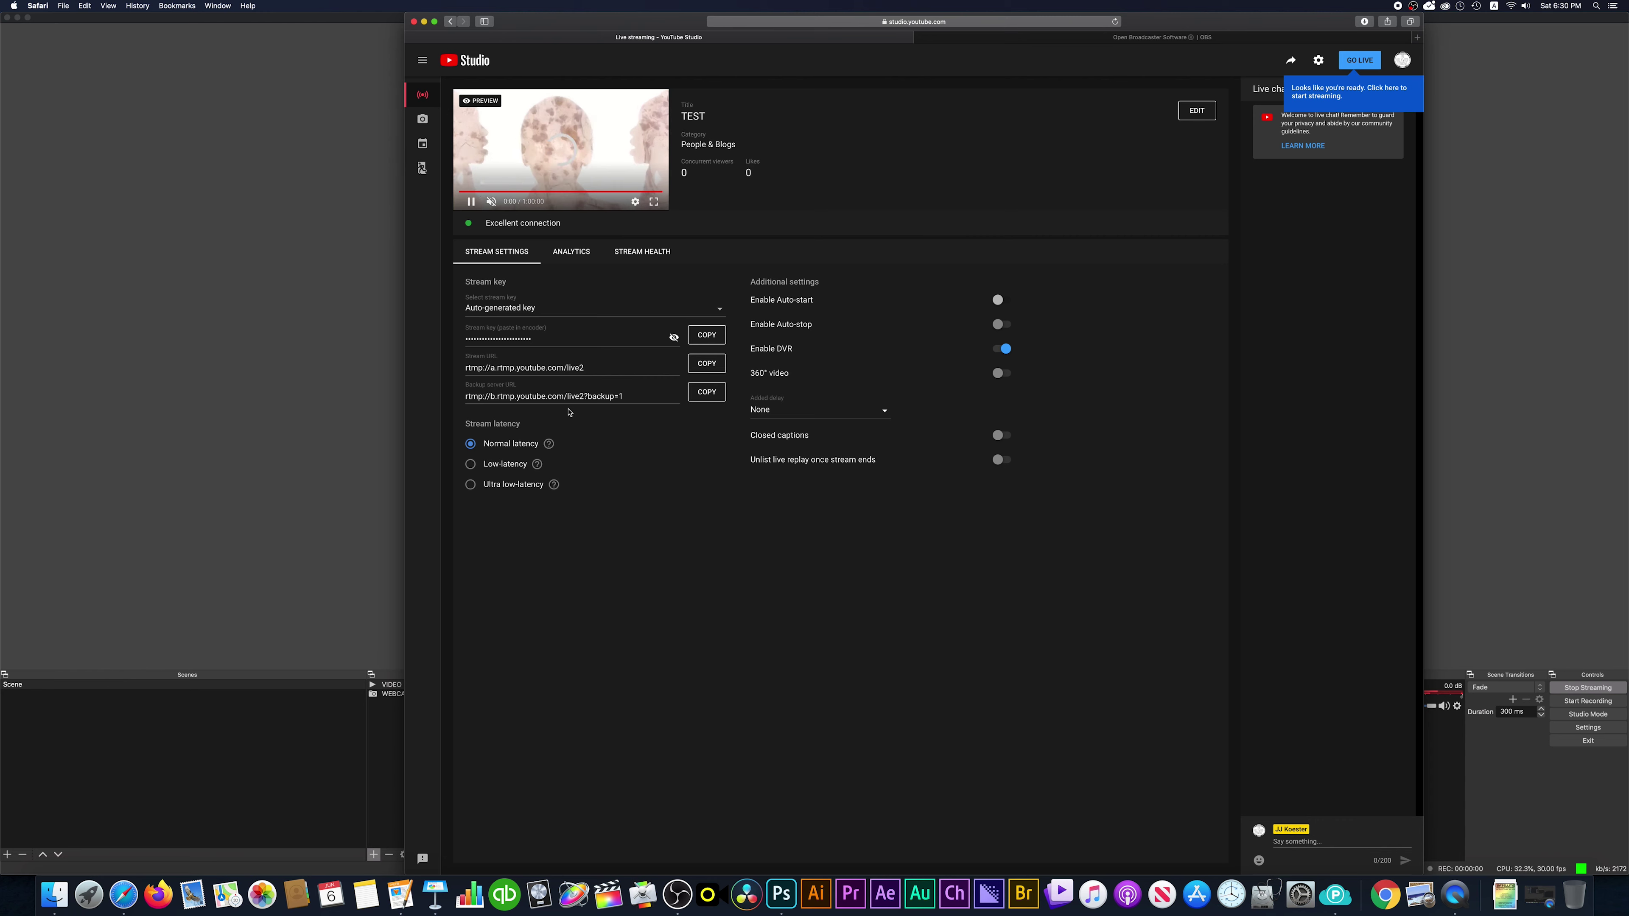
pyautogui.moveTo(553, 24); pyautogui.dragTo(1208, 299)
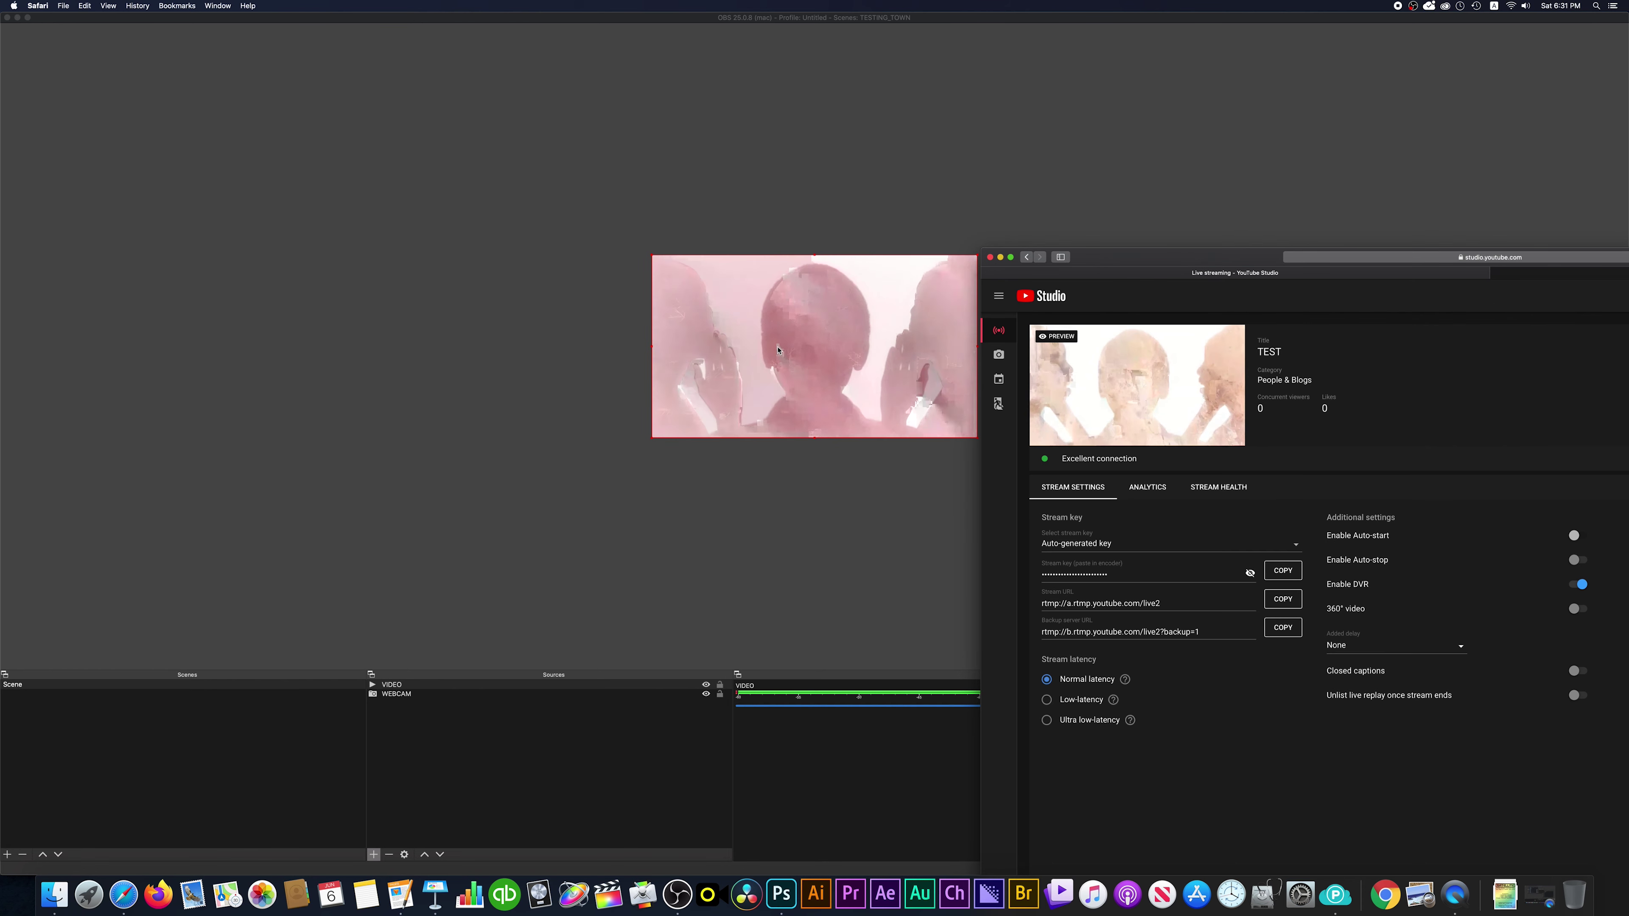
pyautogui.moveTo(1173, 256); pyautogui.dragTo(975, 116)
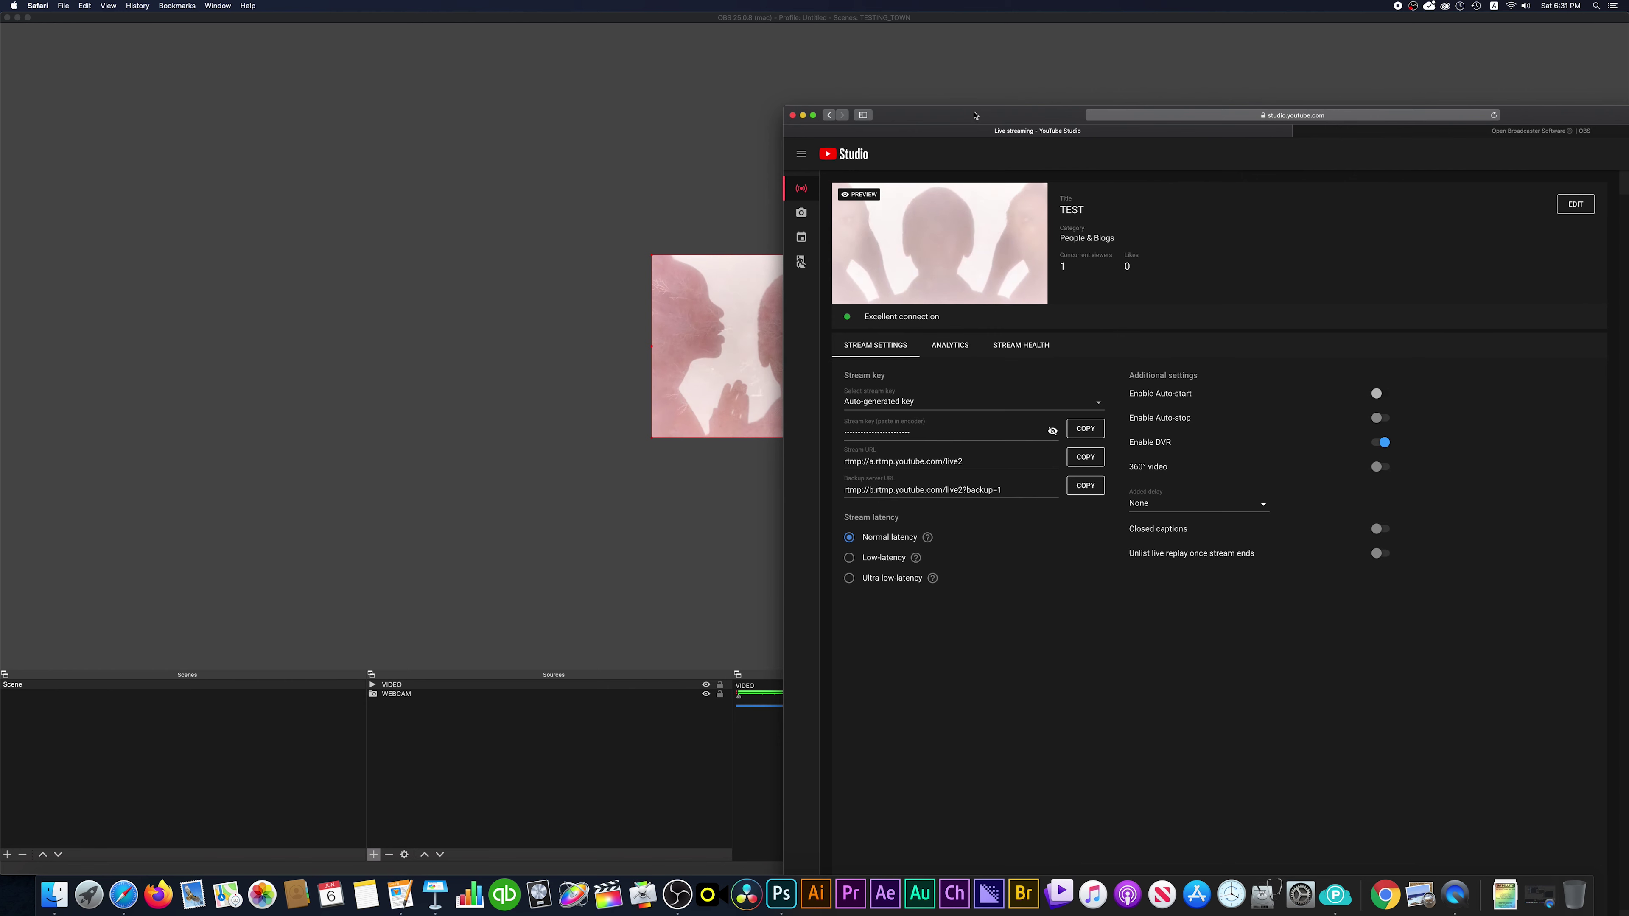
pyautogui.moveTo(991, 299)
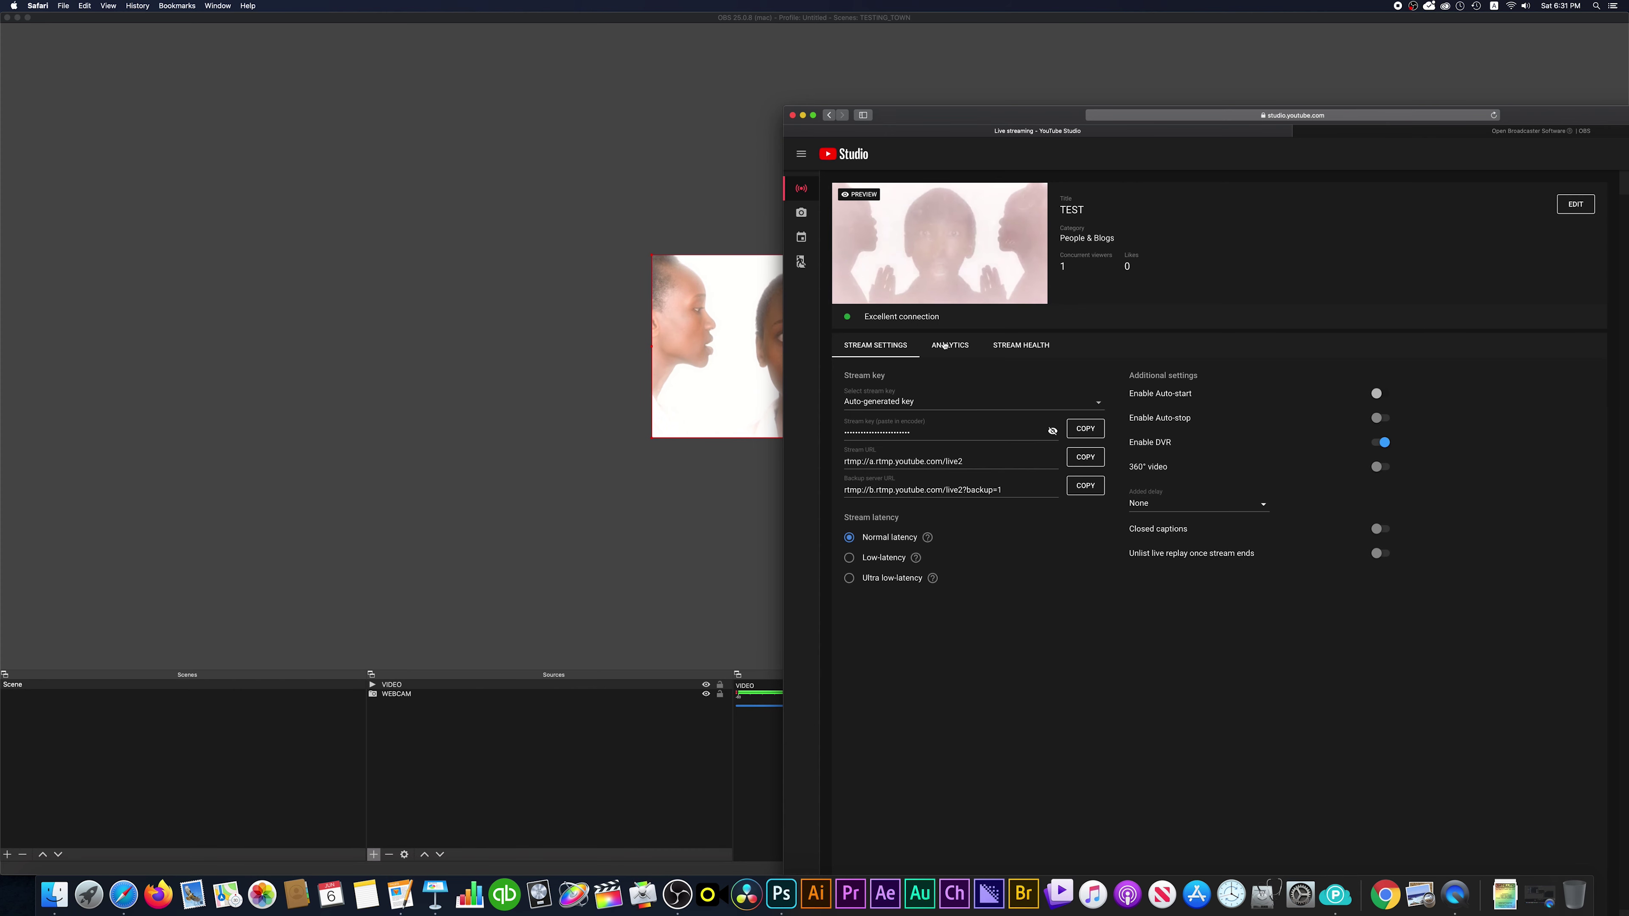
# Step: Return to OBS and move the VIDEO source down and slightly right on the canvas, partly uncovering the webcam
pyautogui.click(442, 433)
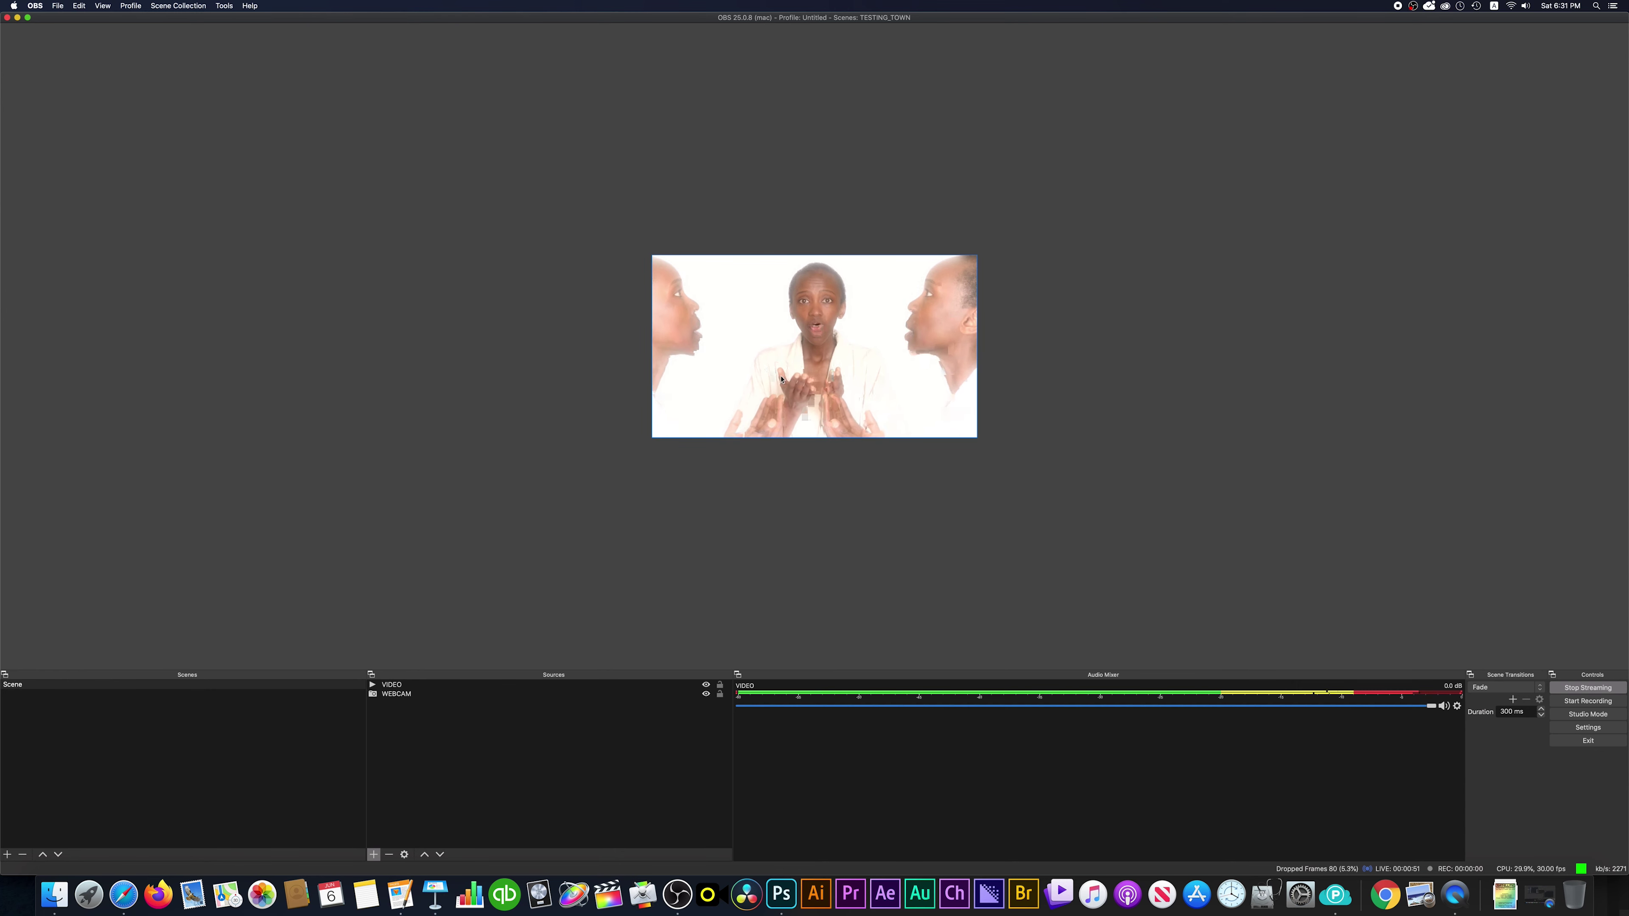
pyautogui.moveTo(767, 377); pyautogui.dragTo(839, 493)
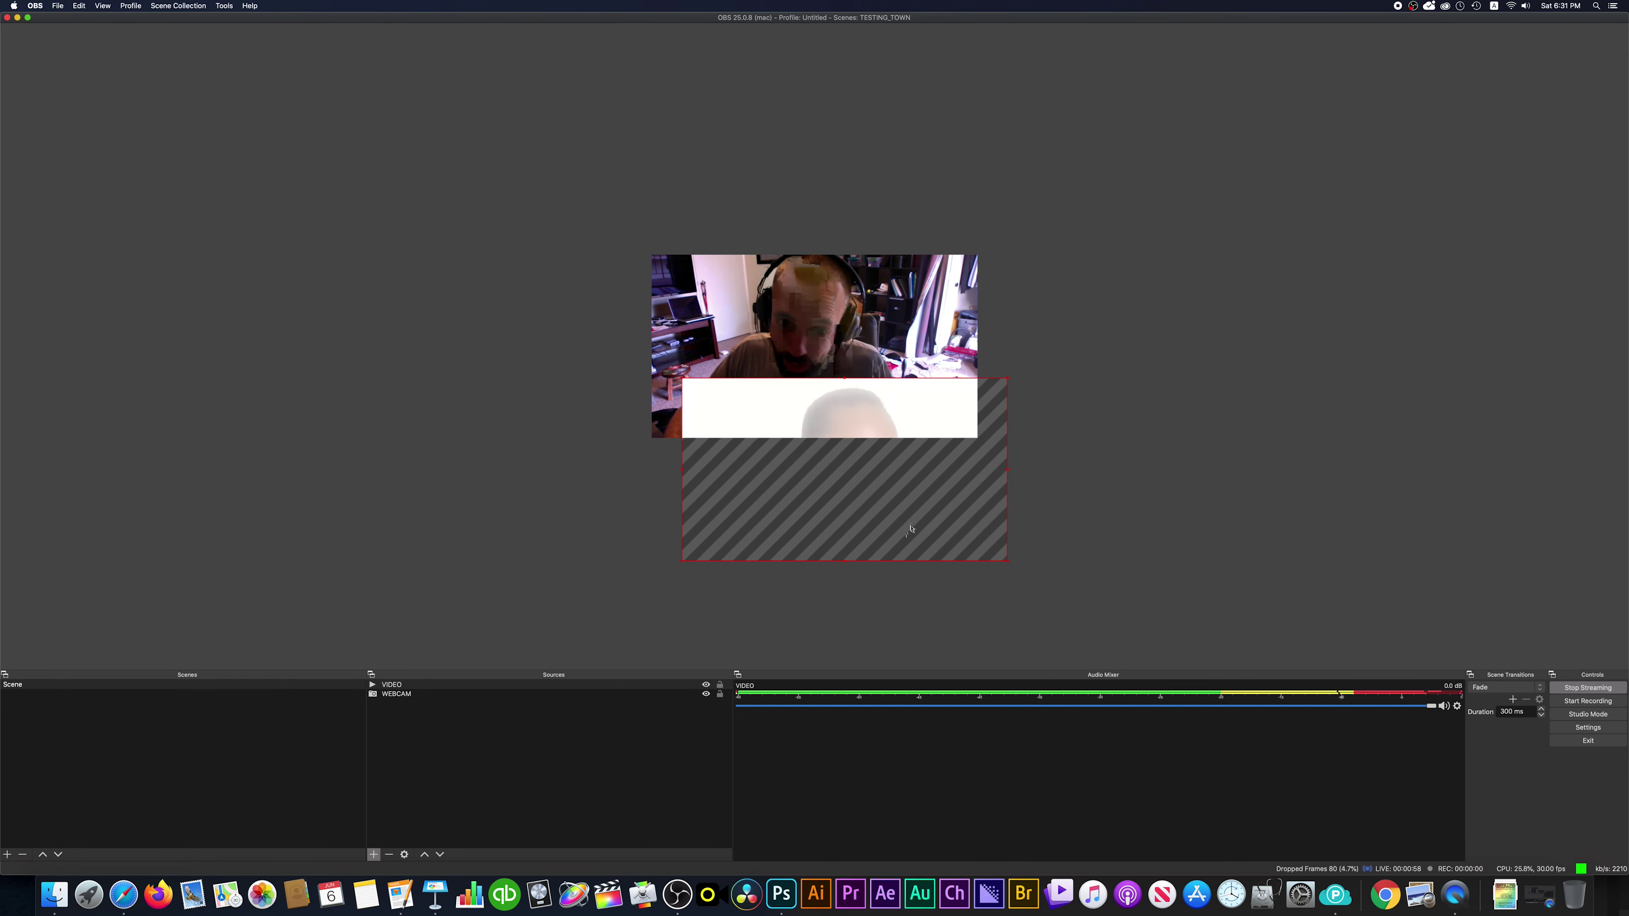
# Step: Move the VIDEO source back over the webcam so it fills the canvas, and remove it from the scene
pyautogui.moveTo(928, 539); pyautogui.dragTo(900, 417)
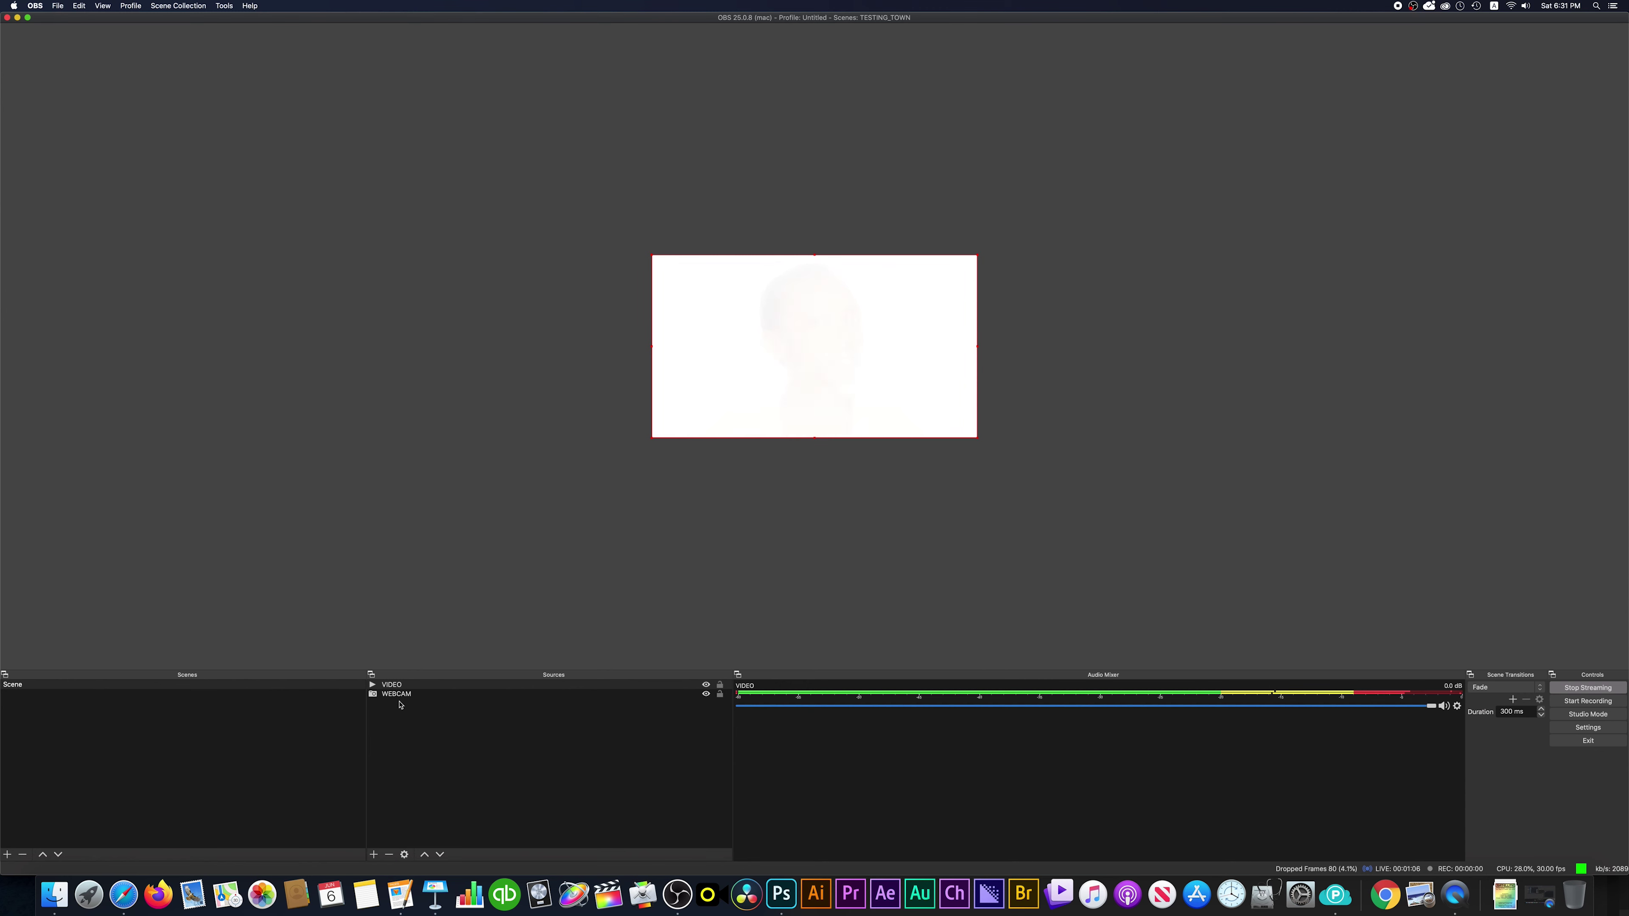
pyautogui.click(395, 685)
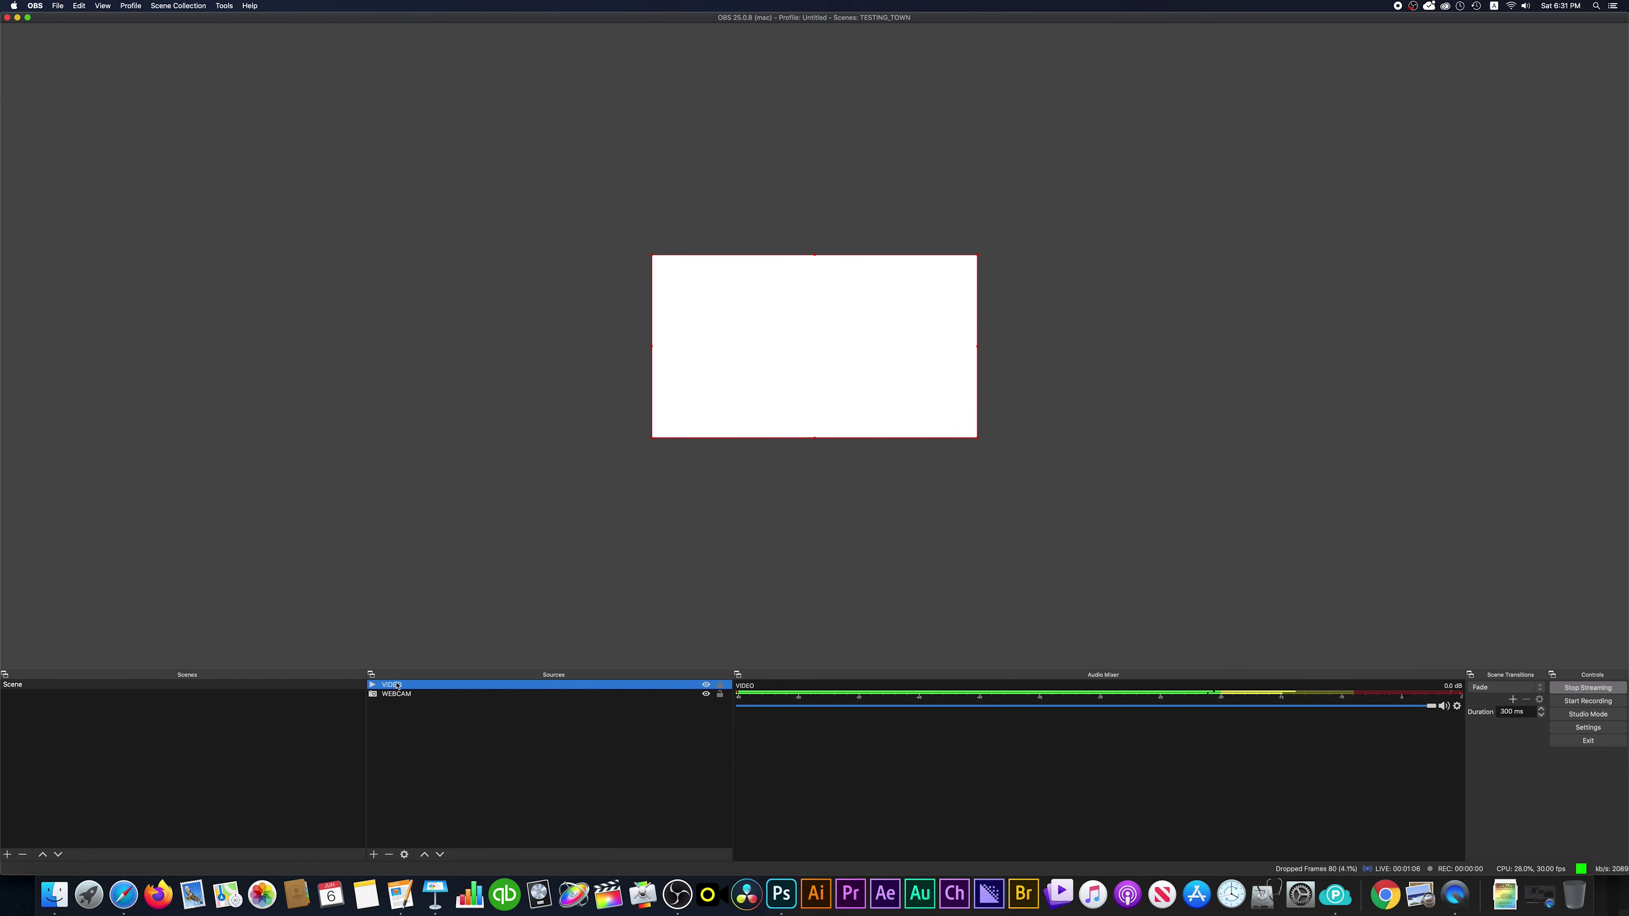
pyautogui.click(388, 854)
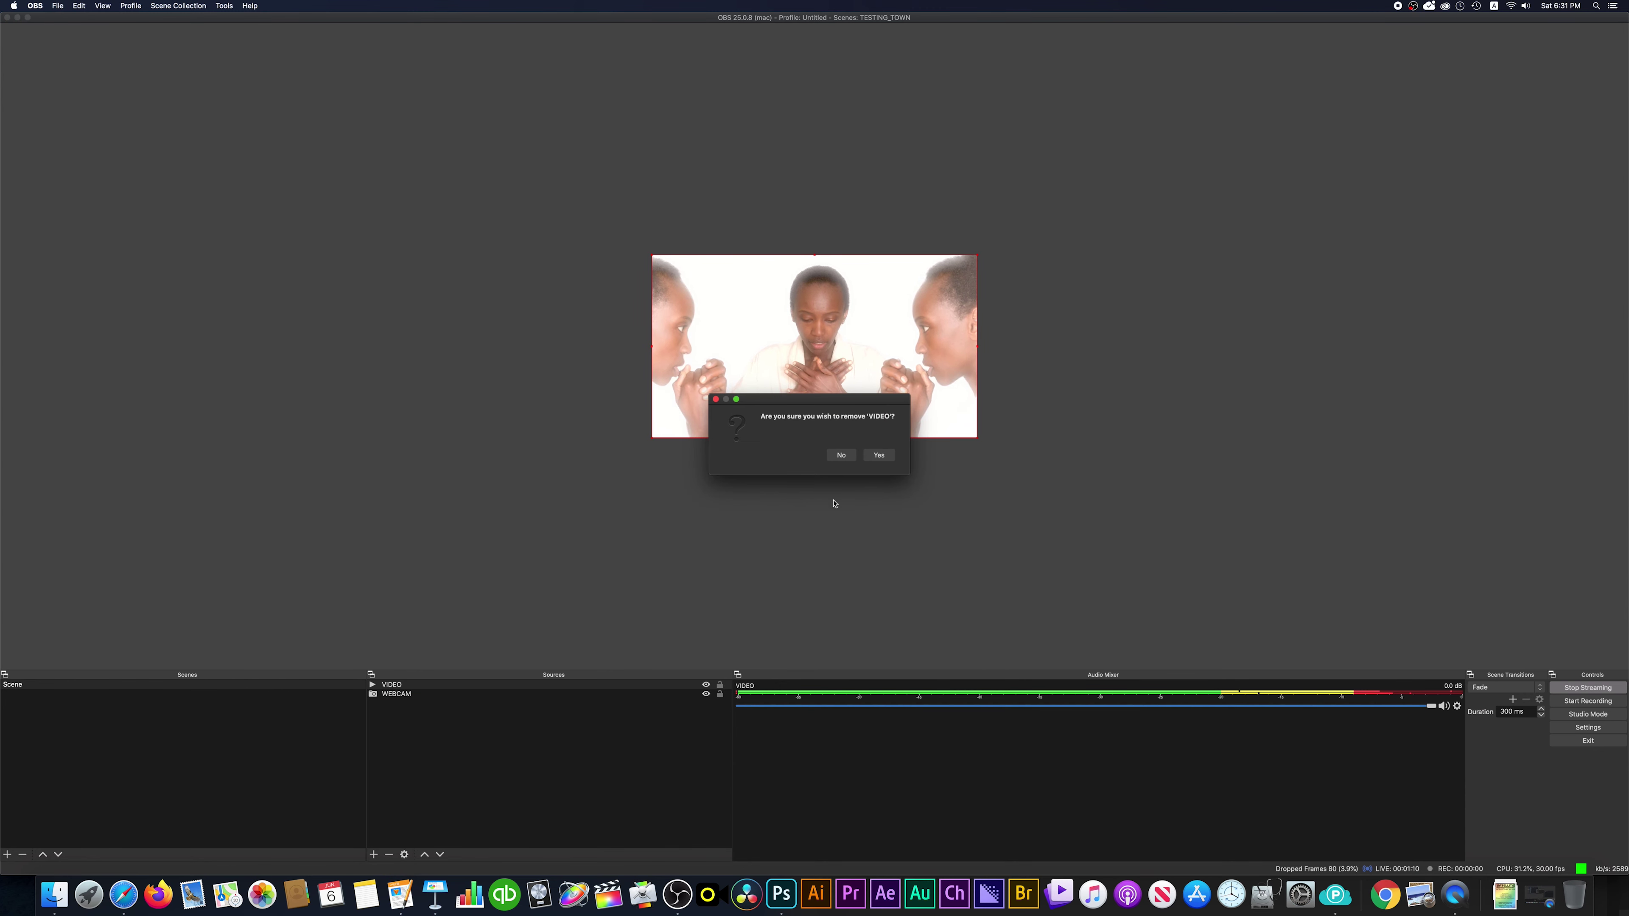
pyautogui.click(880, 456)
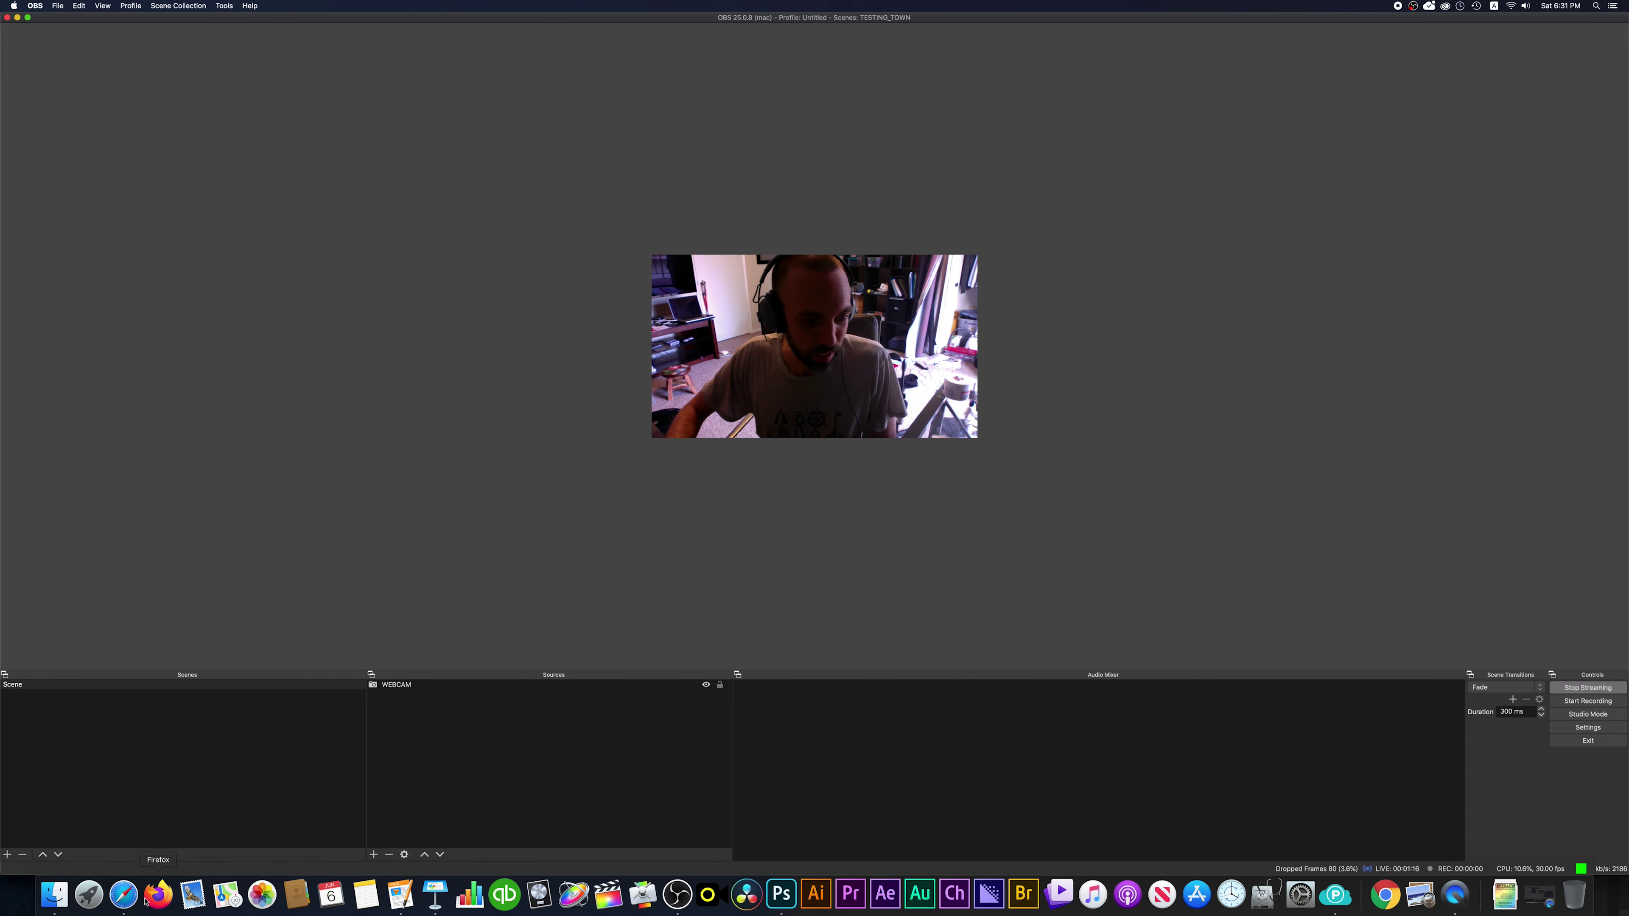
# Step: Compare the YouTube Studio stream preview in Safari with the OBS canvas, moving the browser window clear of the webcam image, and return to OBS
pyautogui.click(125, 895)
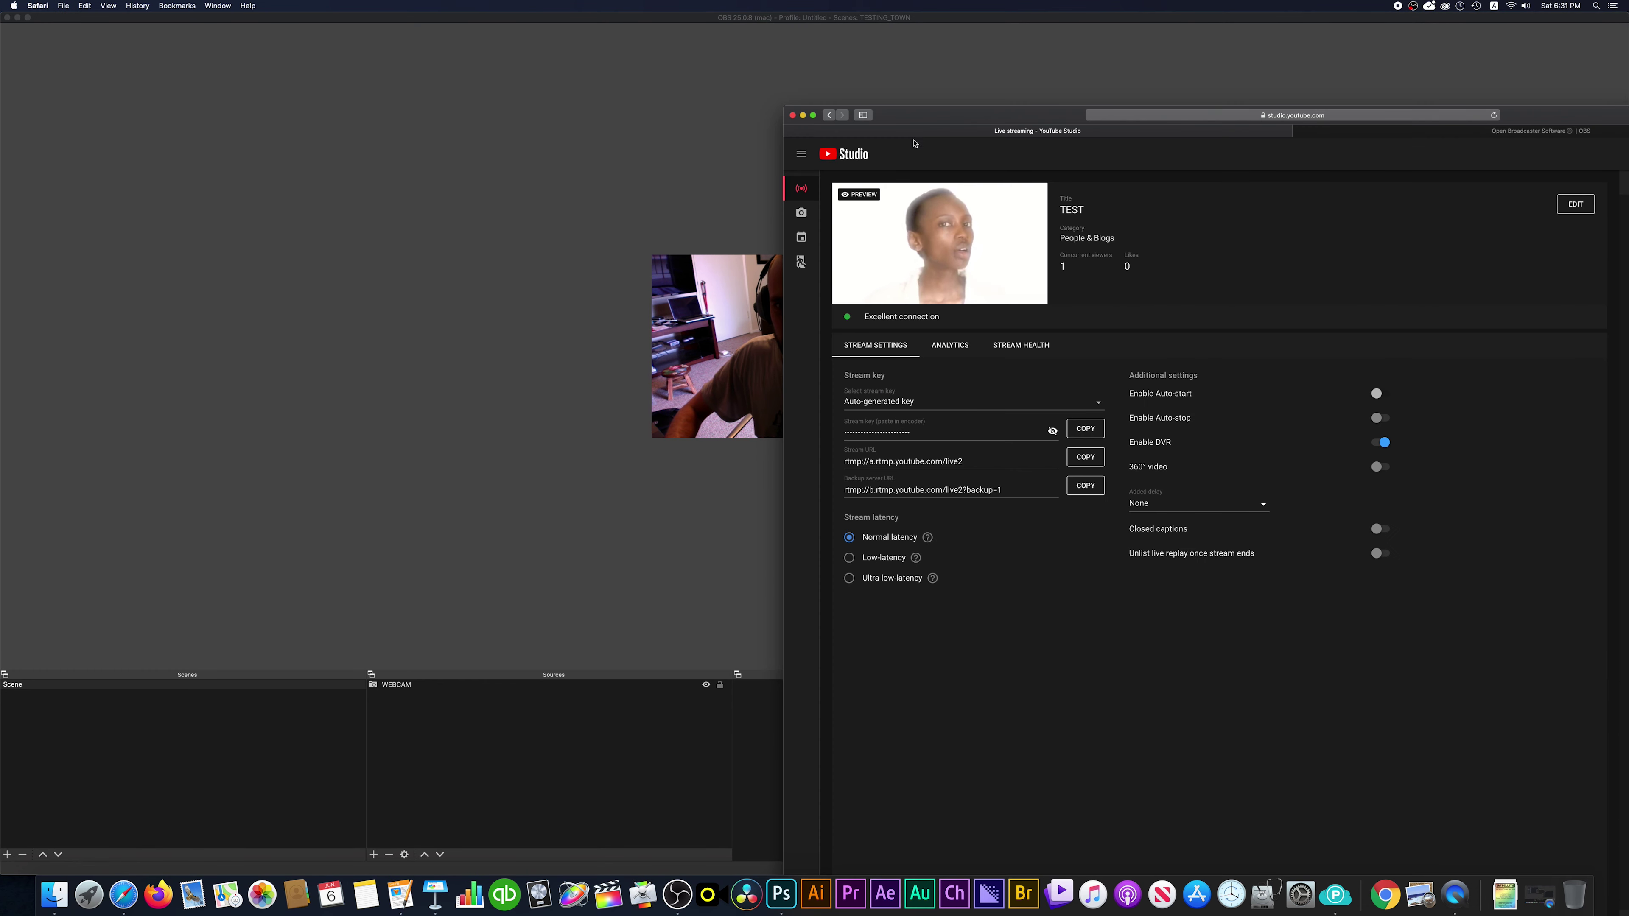
pyautogui.moveTo(914, 119); pyautogui.dragTo(1111, 120)
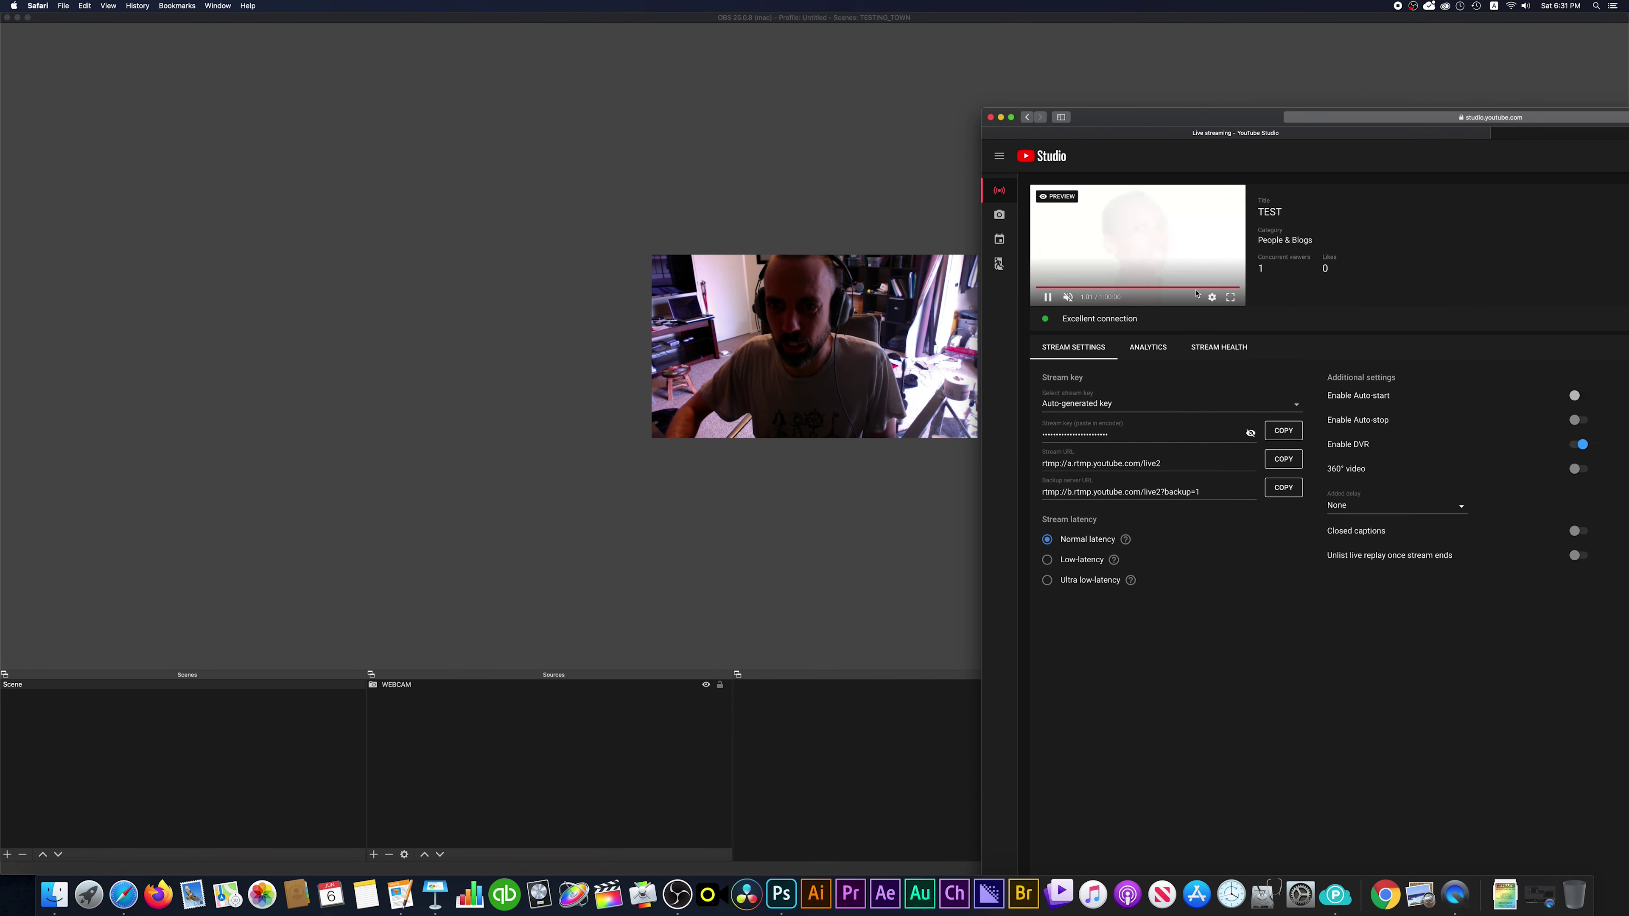
pyautogui.click(857, 554)
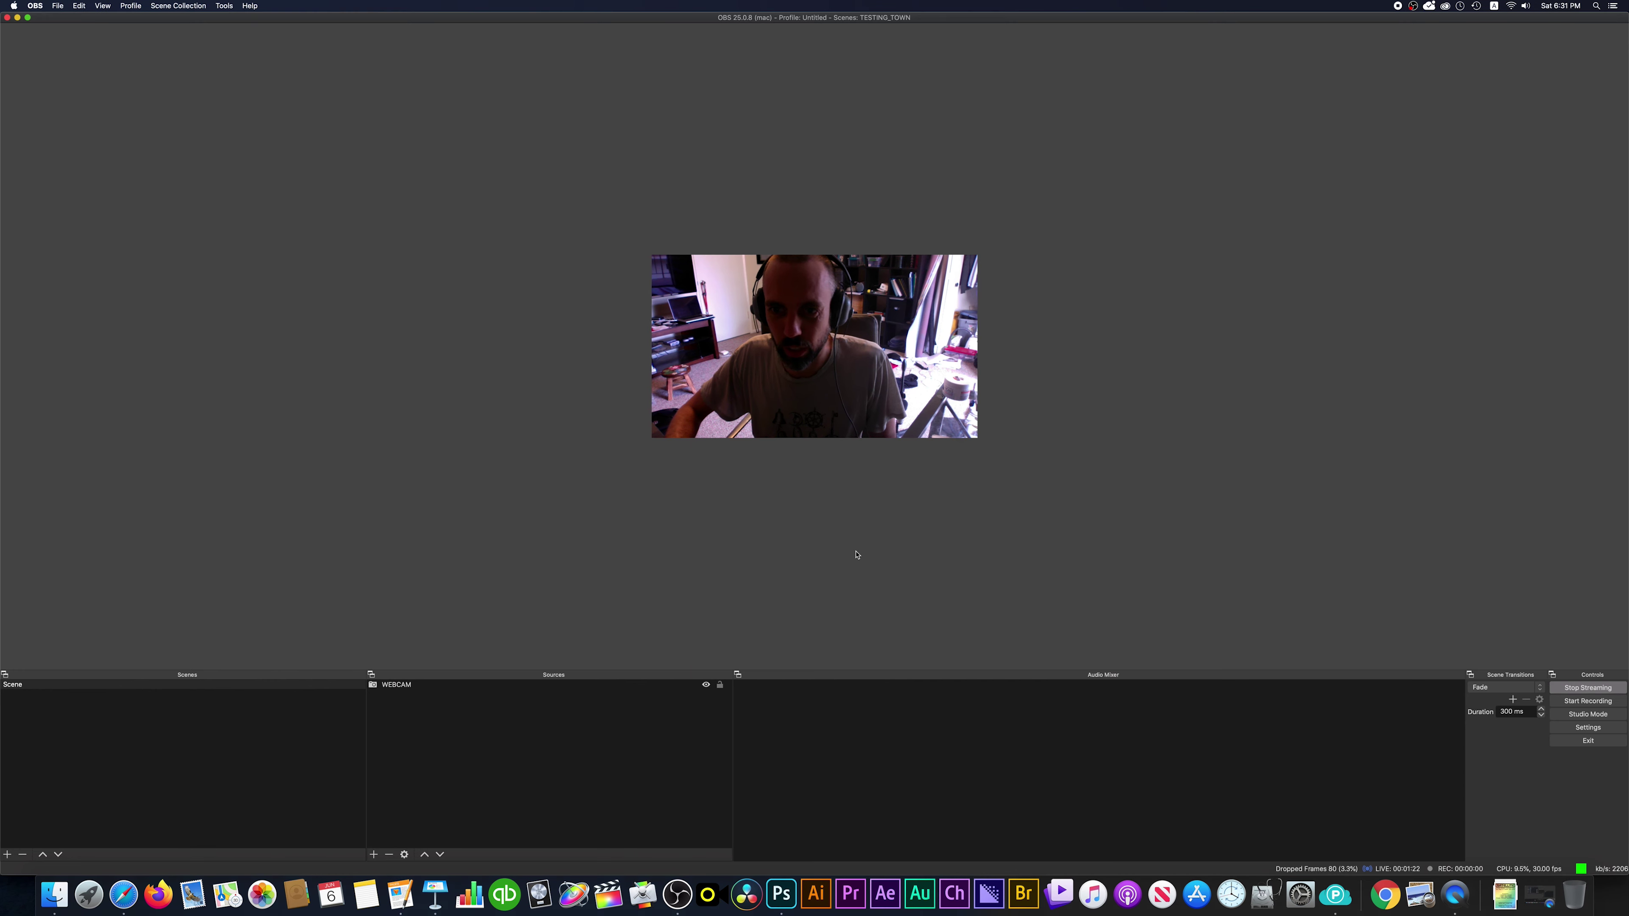
pyautogui.click(124, 895)
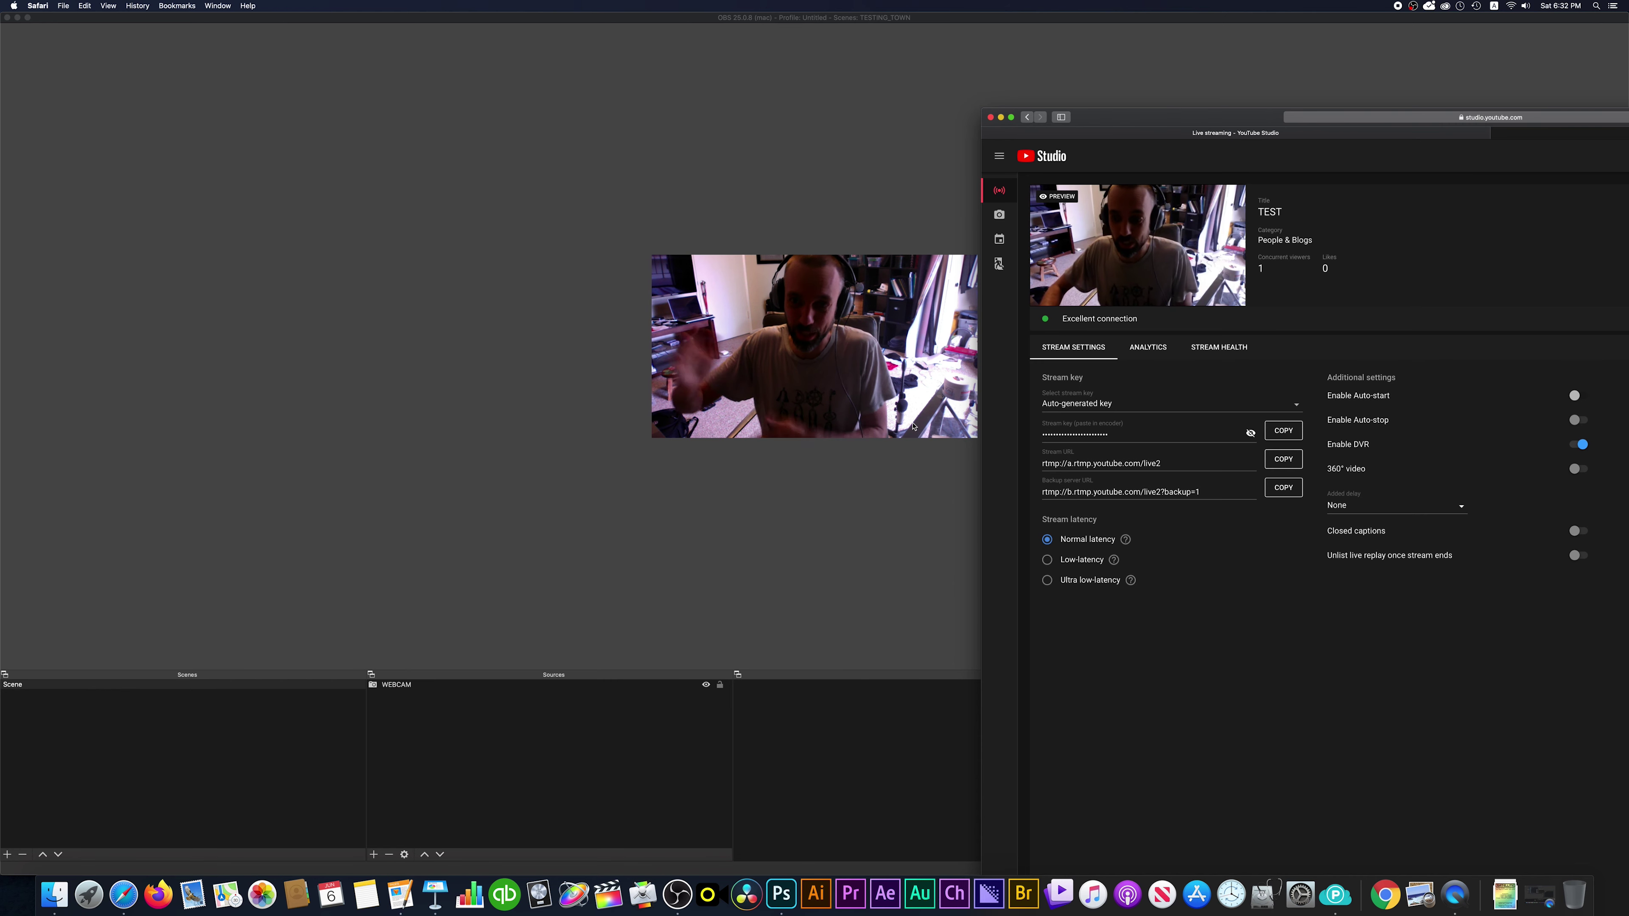
pyautogui.click(909, 487)
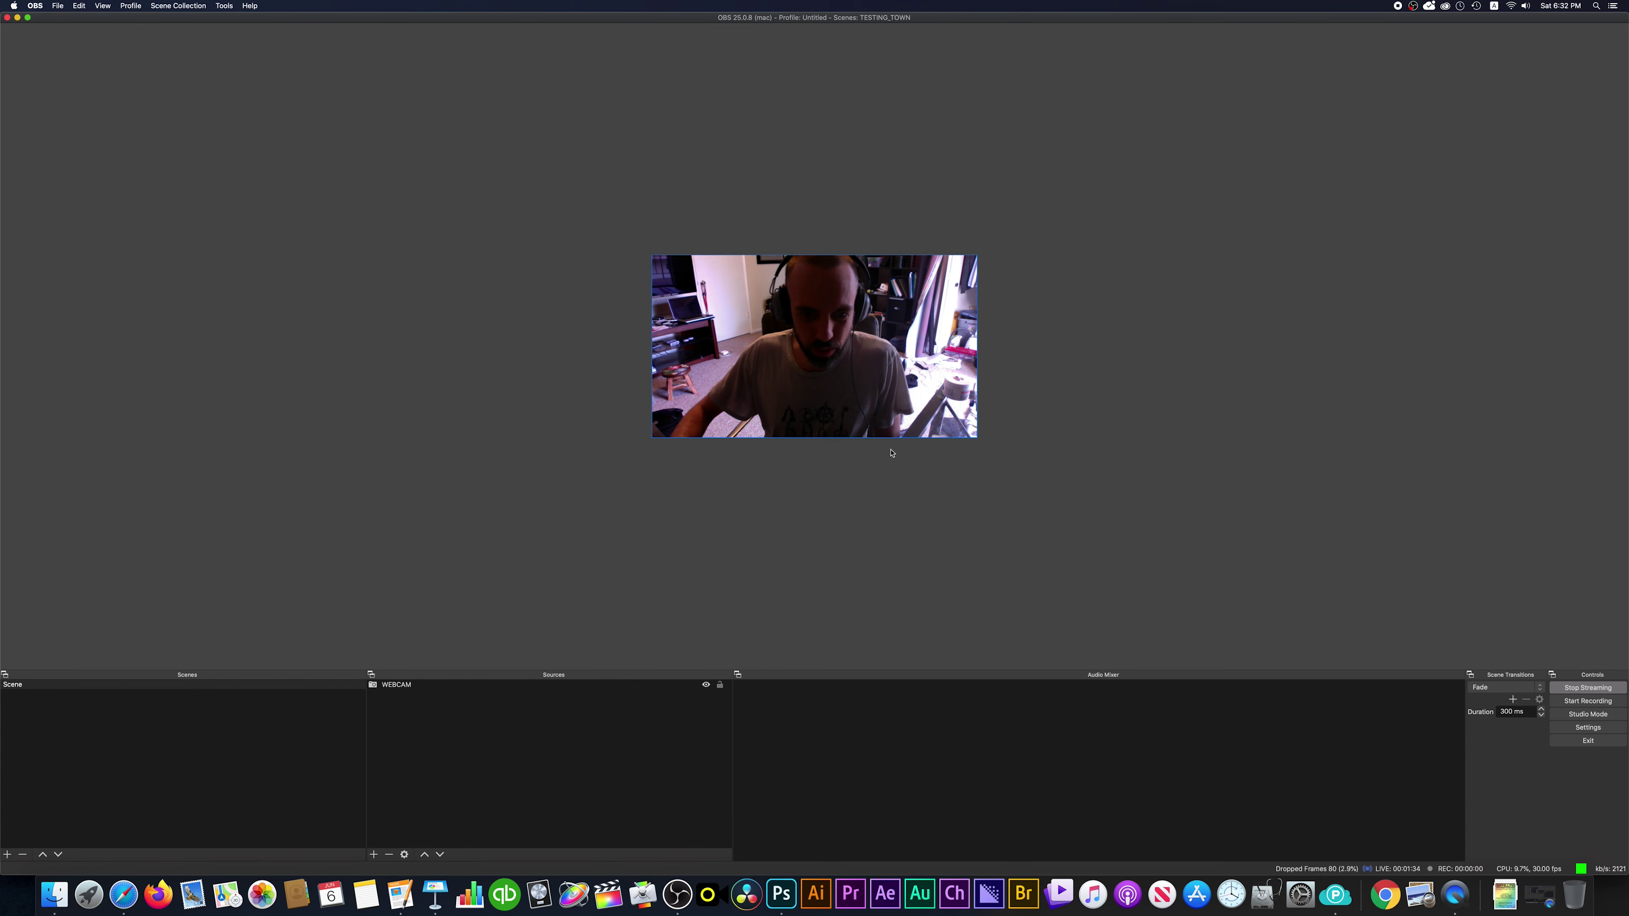
# Step: Add an Audio Input Capture source named H^ to the scene, using H6 as its device
pyautogui.click(442, 685)
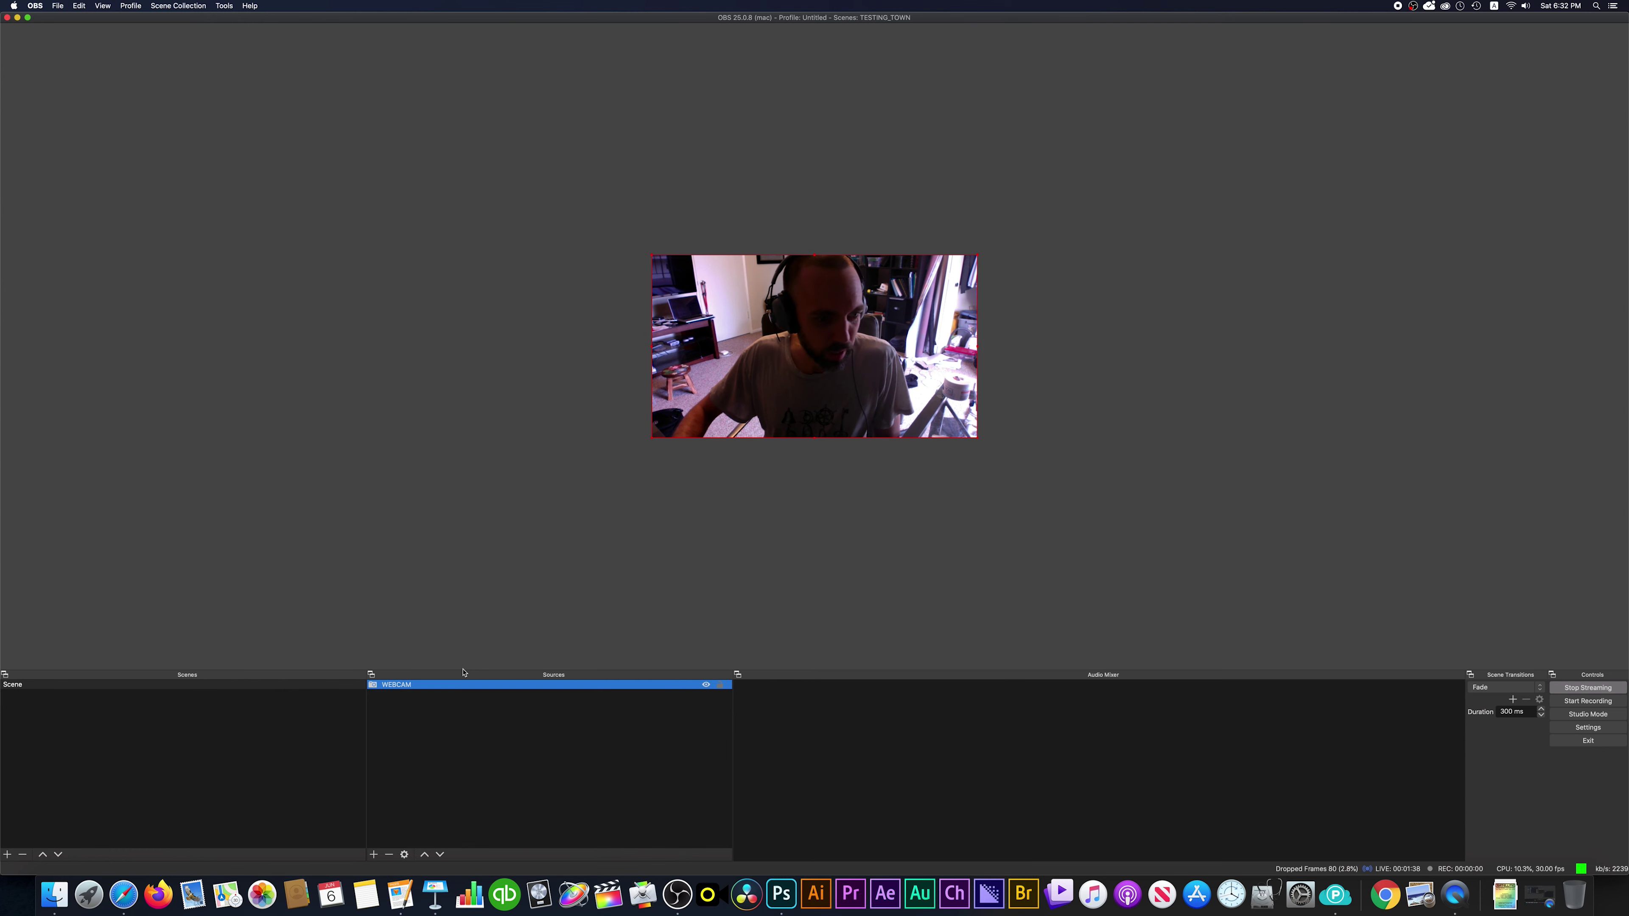
pyautogui.click(375, 855)
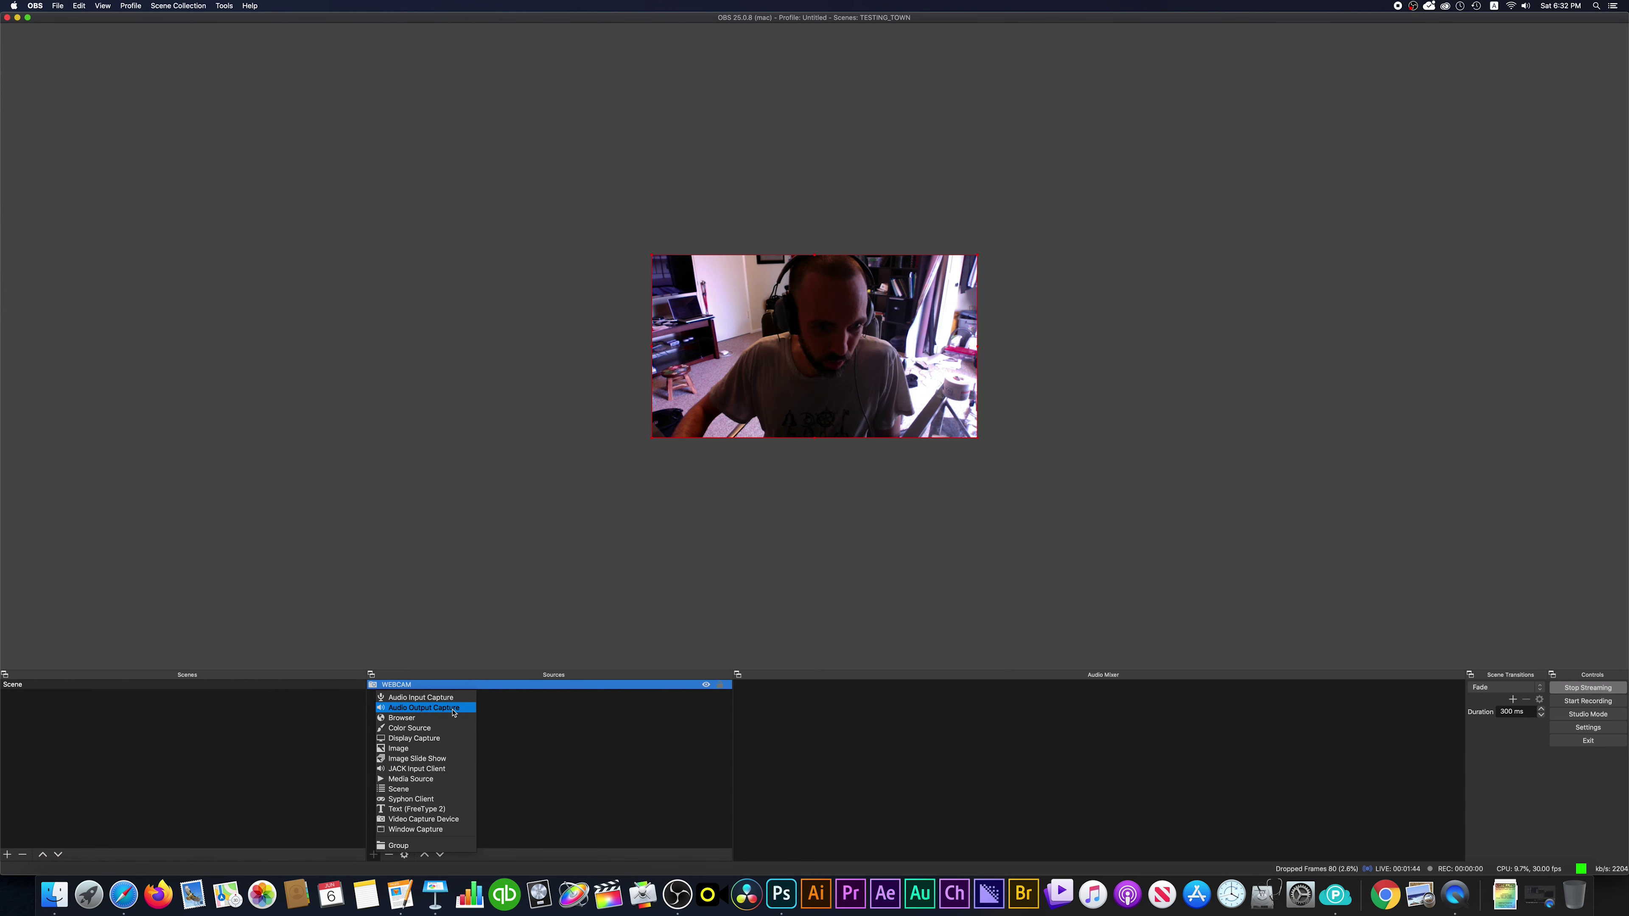
pyautogui.click(443, 697)
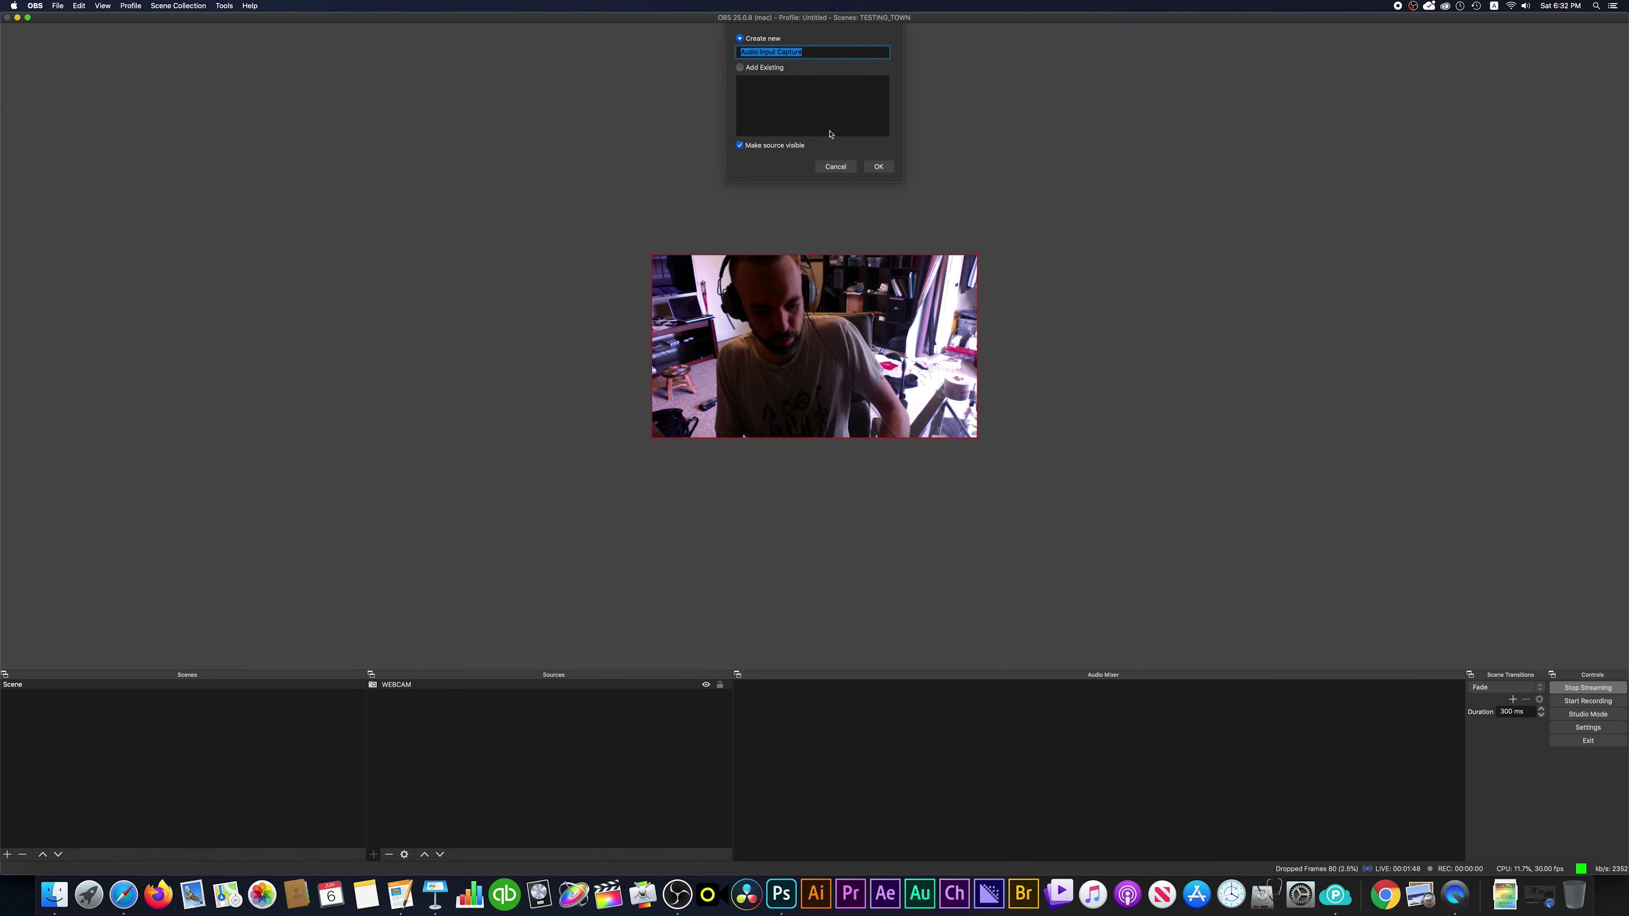
pyautogui.write('H^')
pyautogui.press('Return')
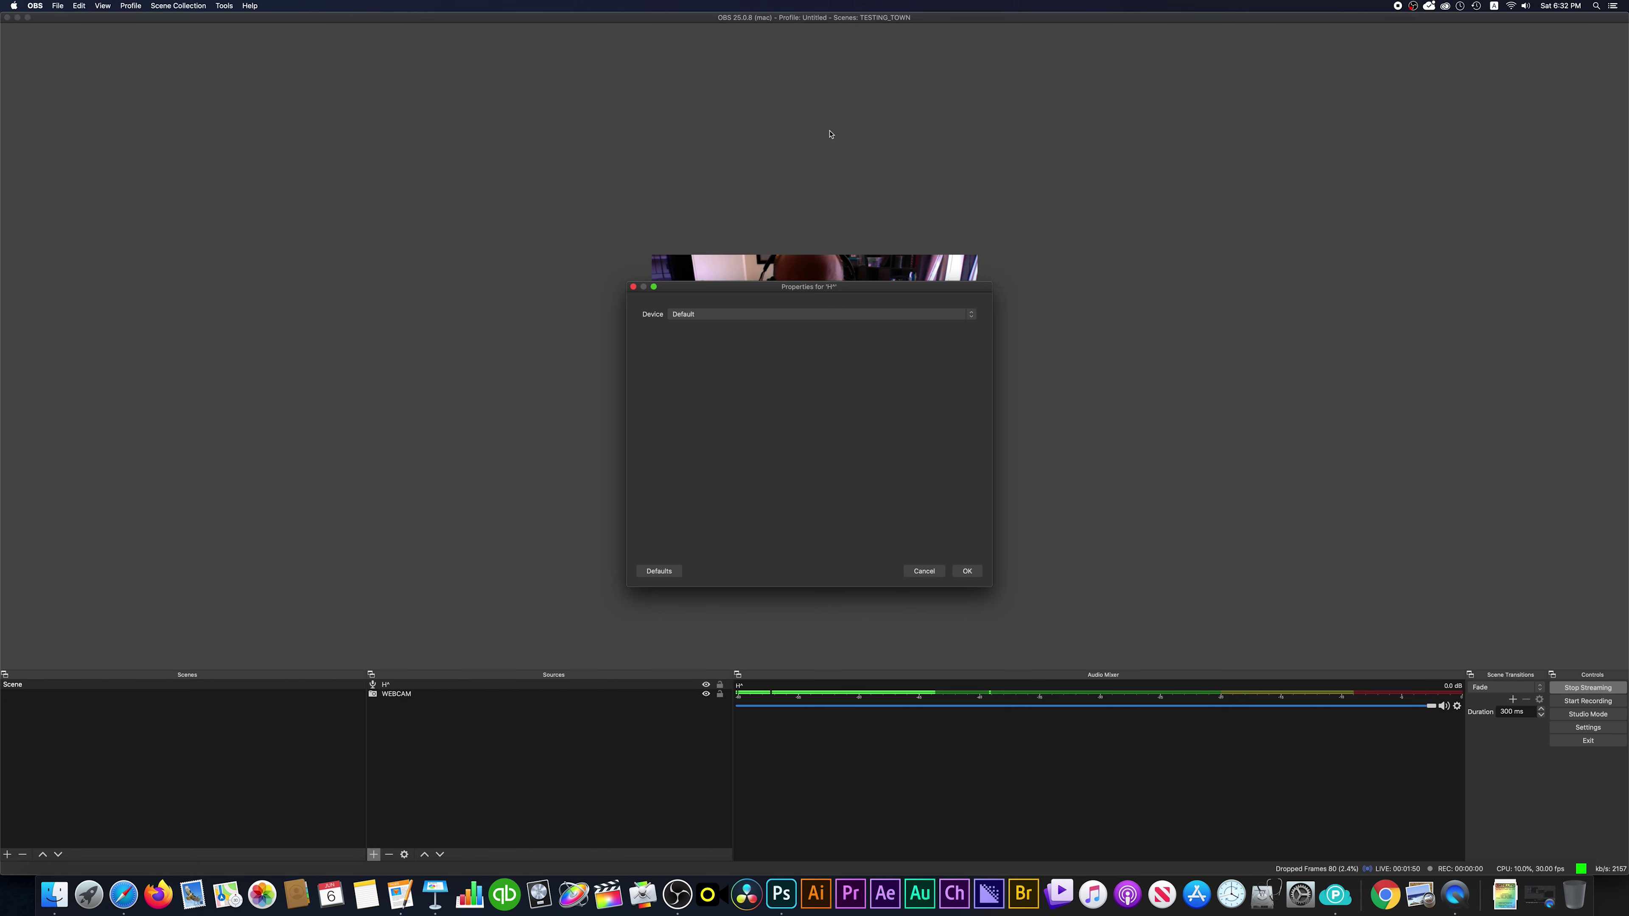
pyautogui.click(953, 313)
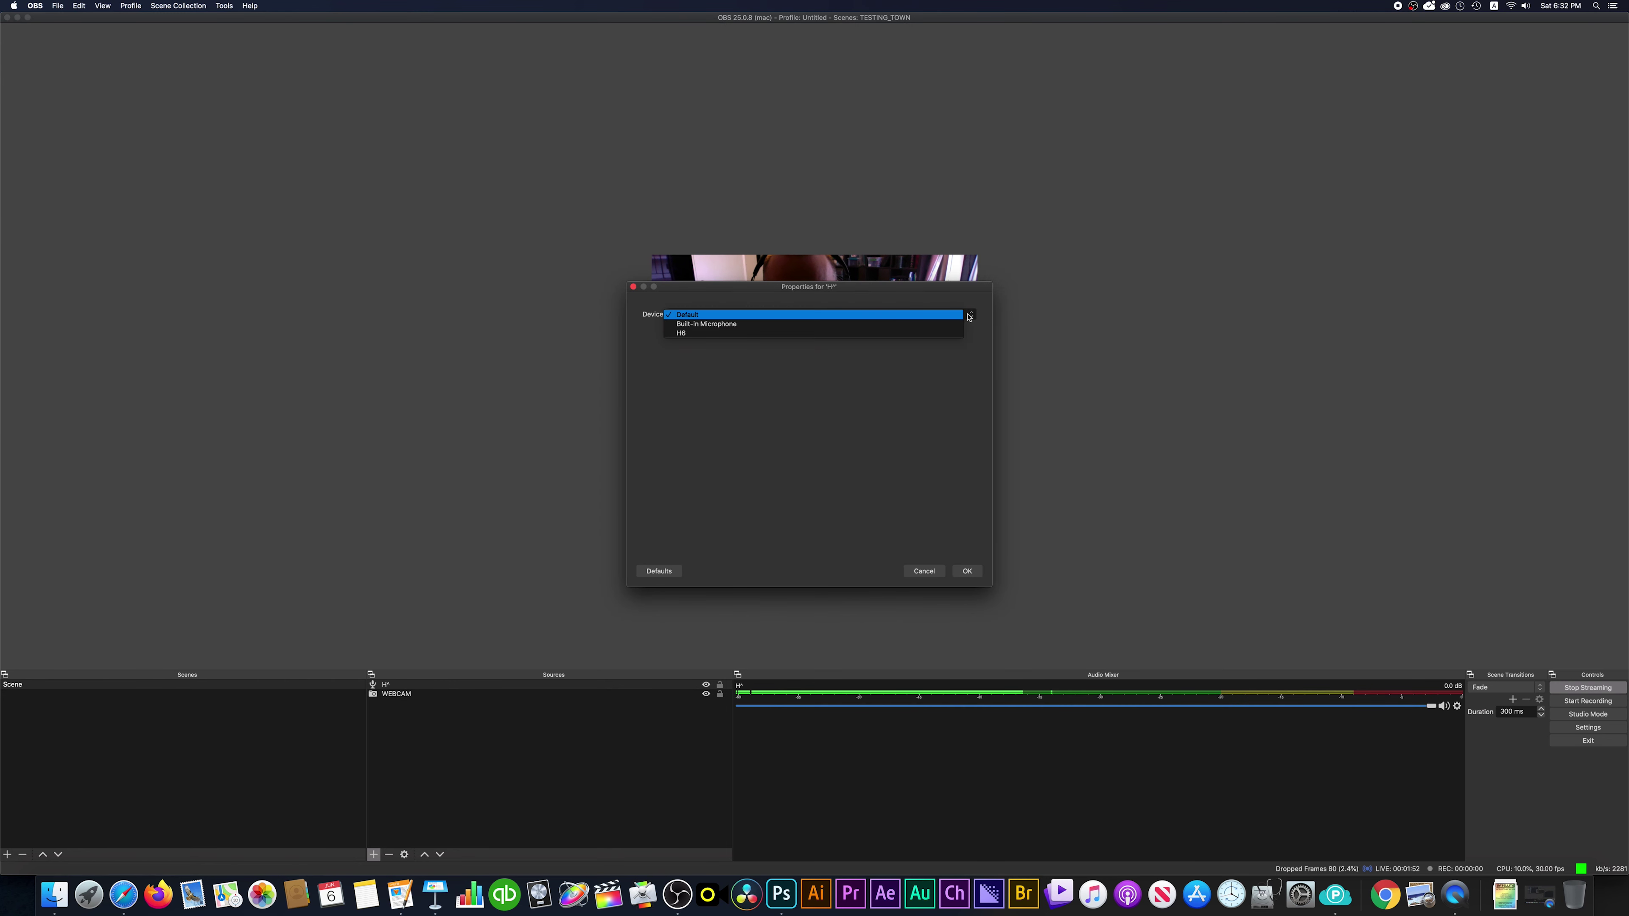
pyautogui.click(903, 334)
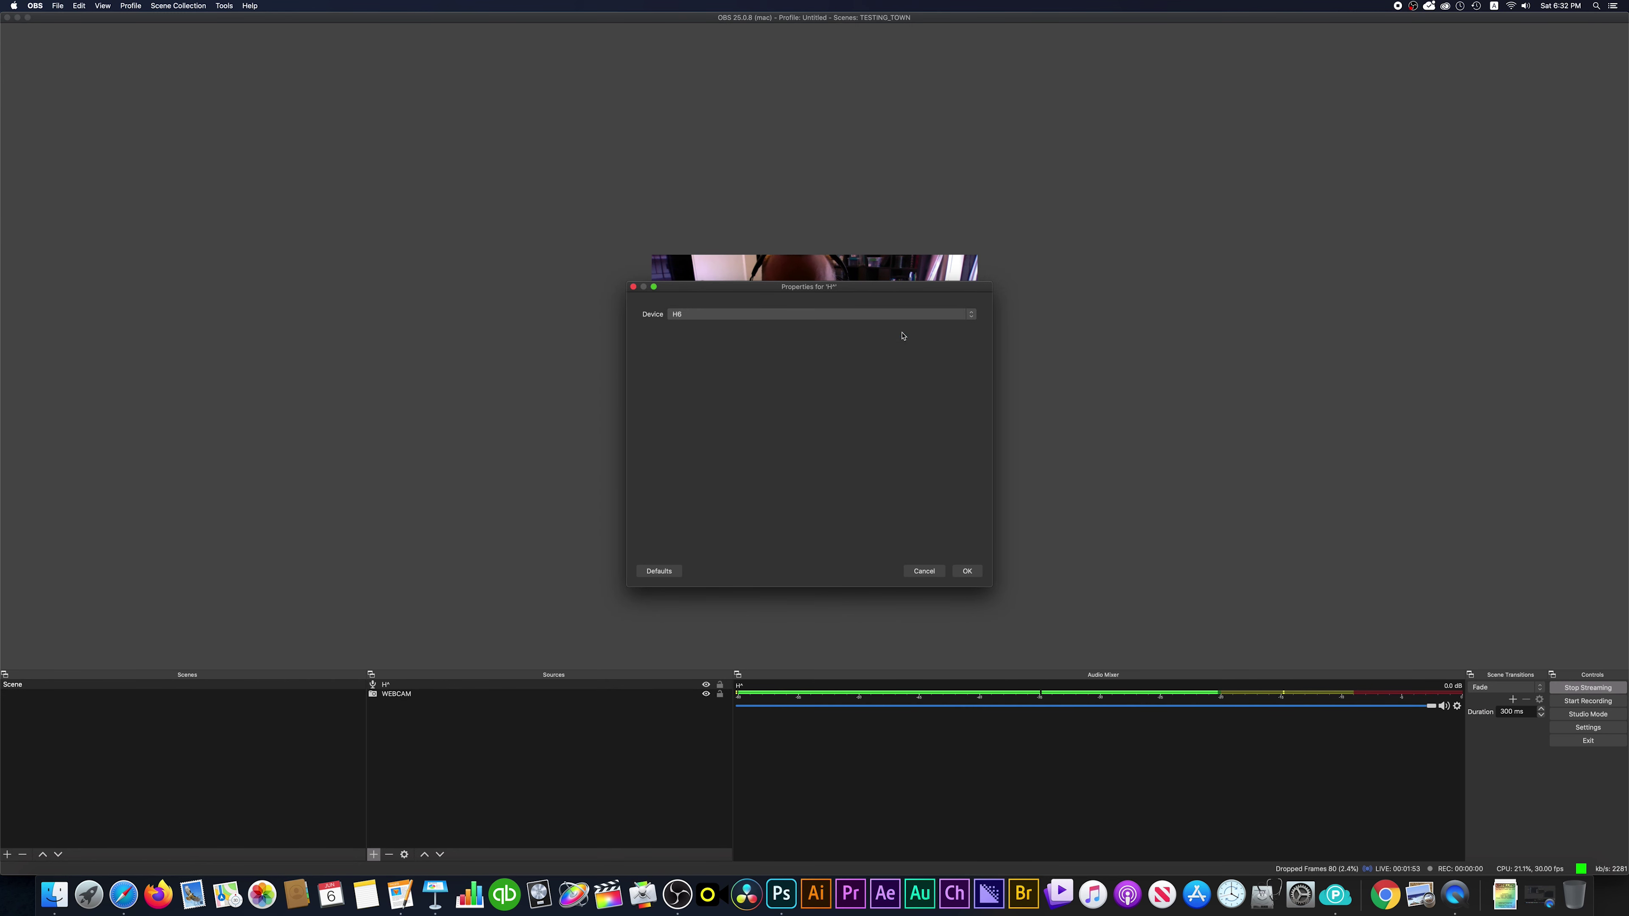
pyautogui.click(966, 571)
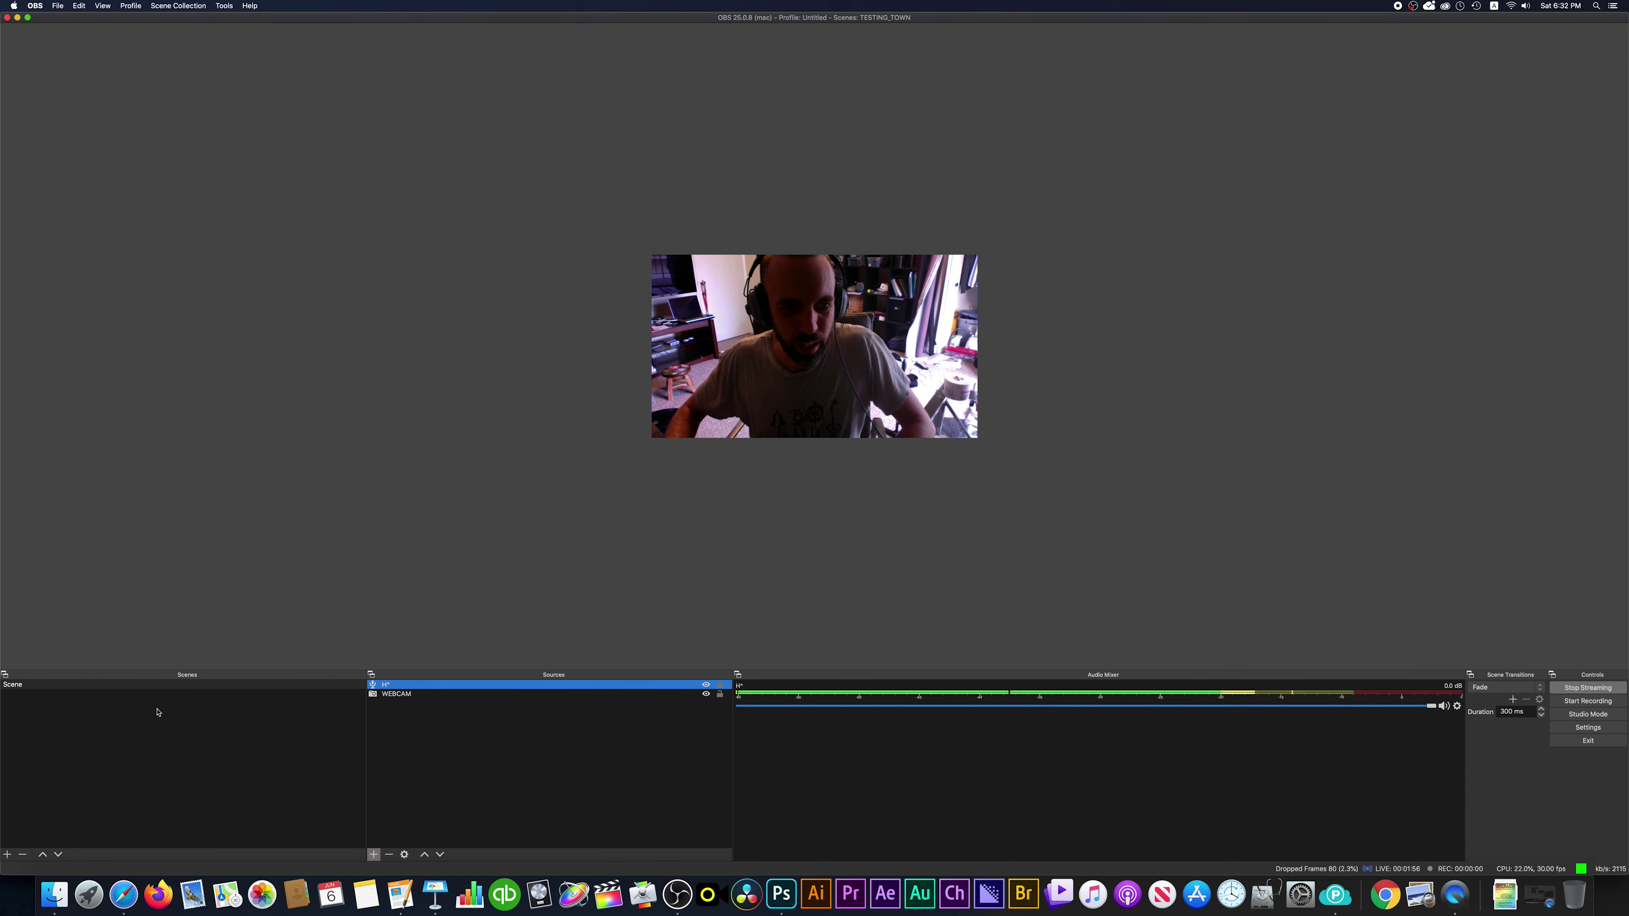
# Step: Rename the H^ audio source as H6
pyautogui.rightClick(380, 690)
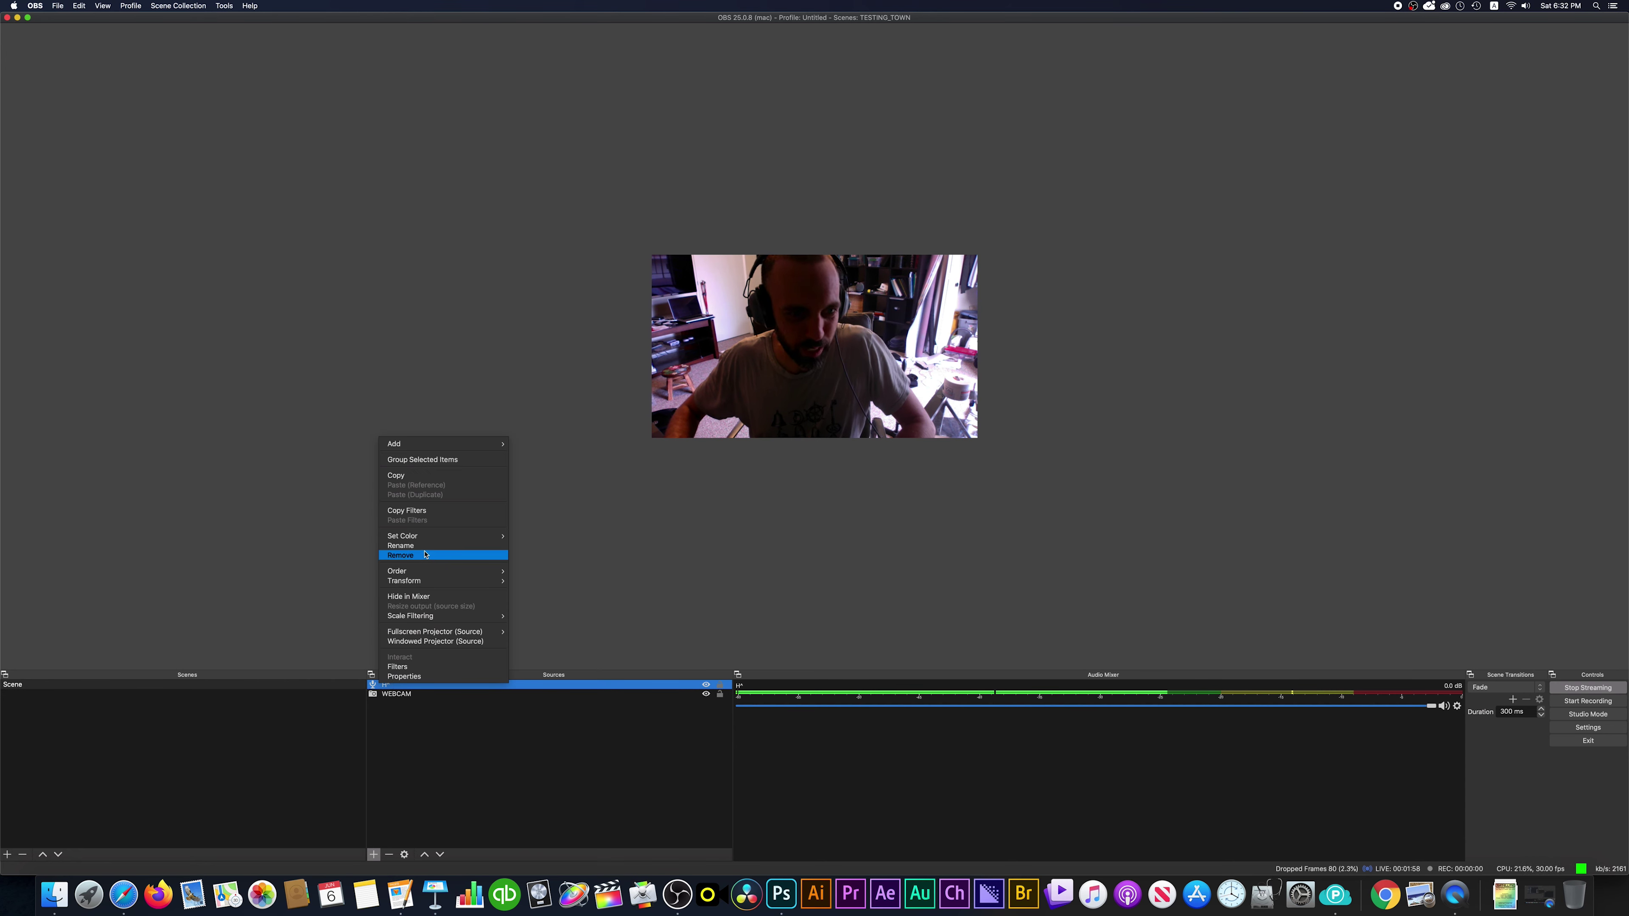
pyautogui.click(385, 686)
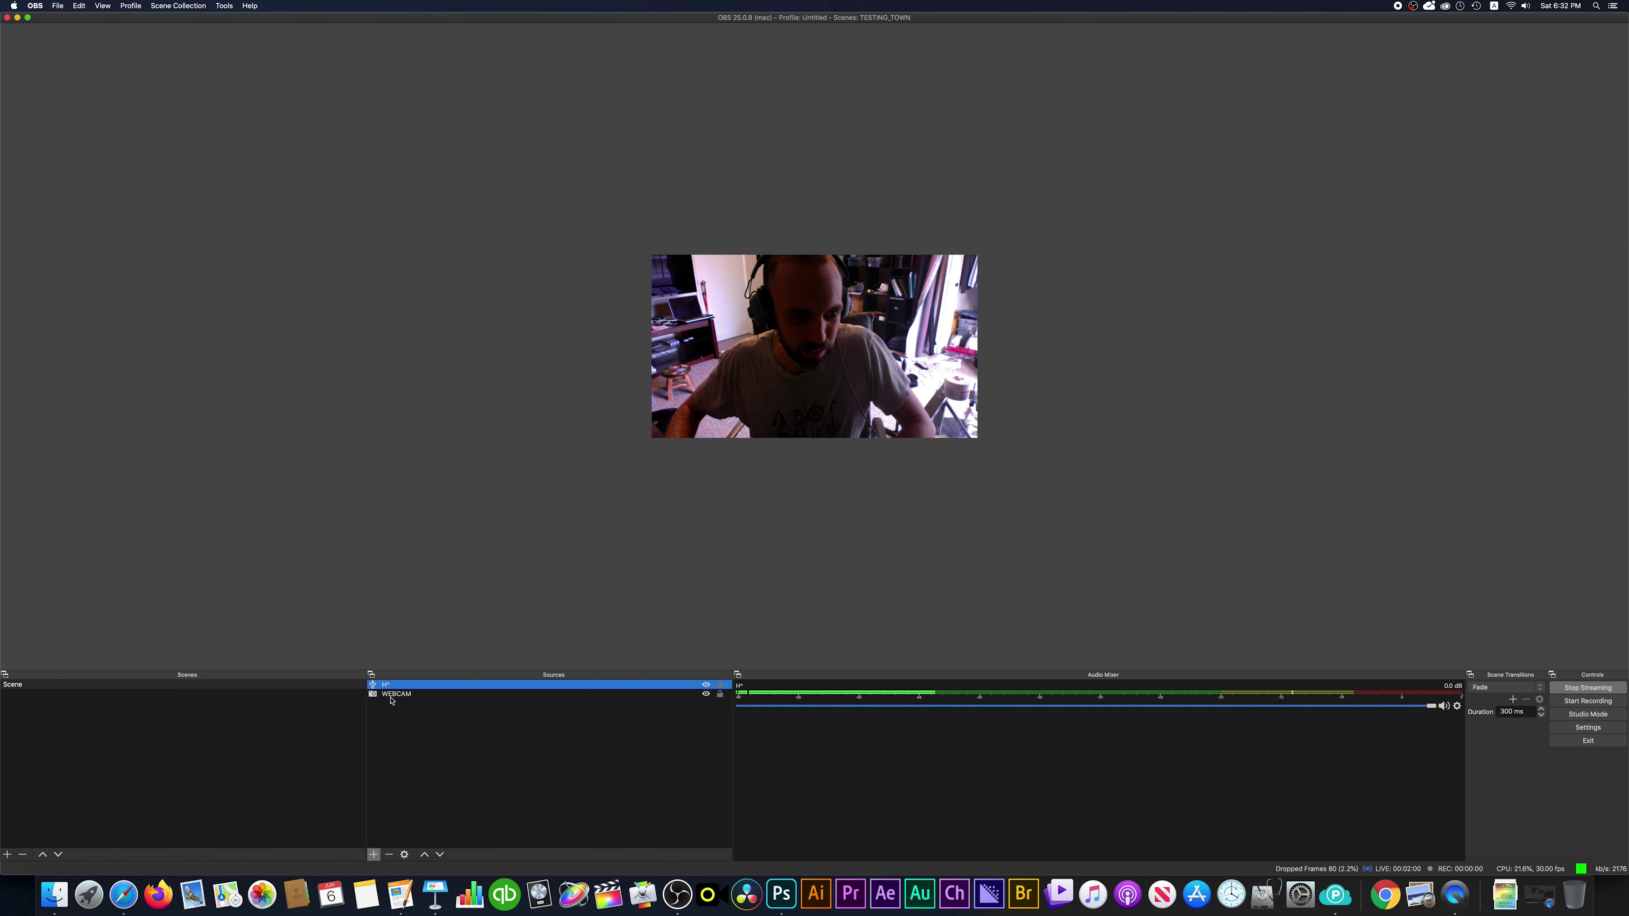
pyautogui.click(385, 687)
pyautogui.write('H')
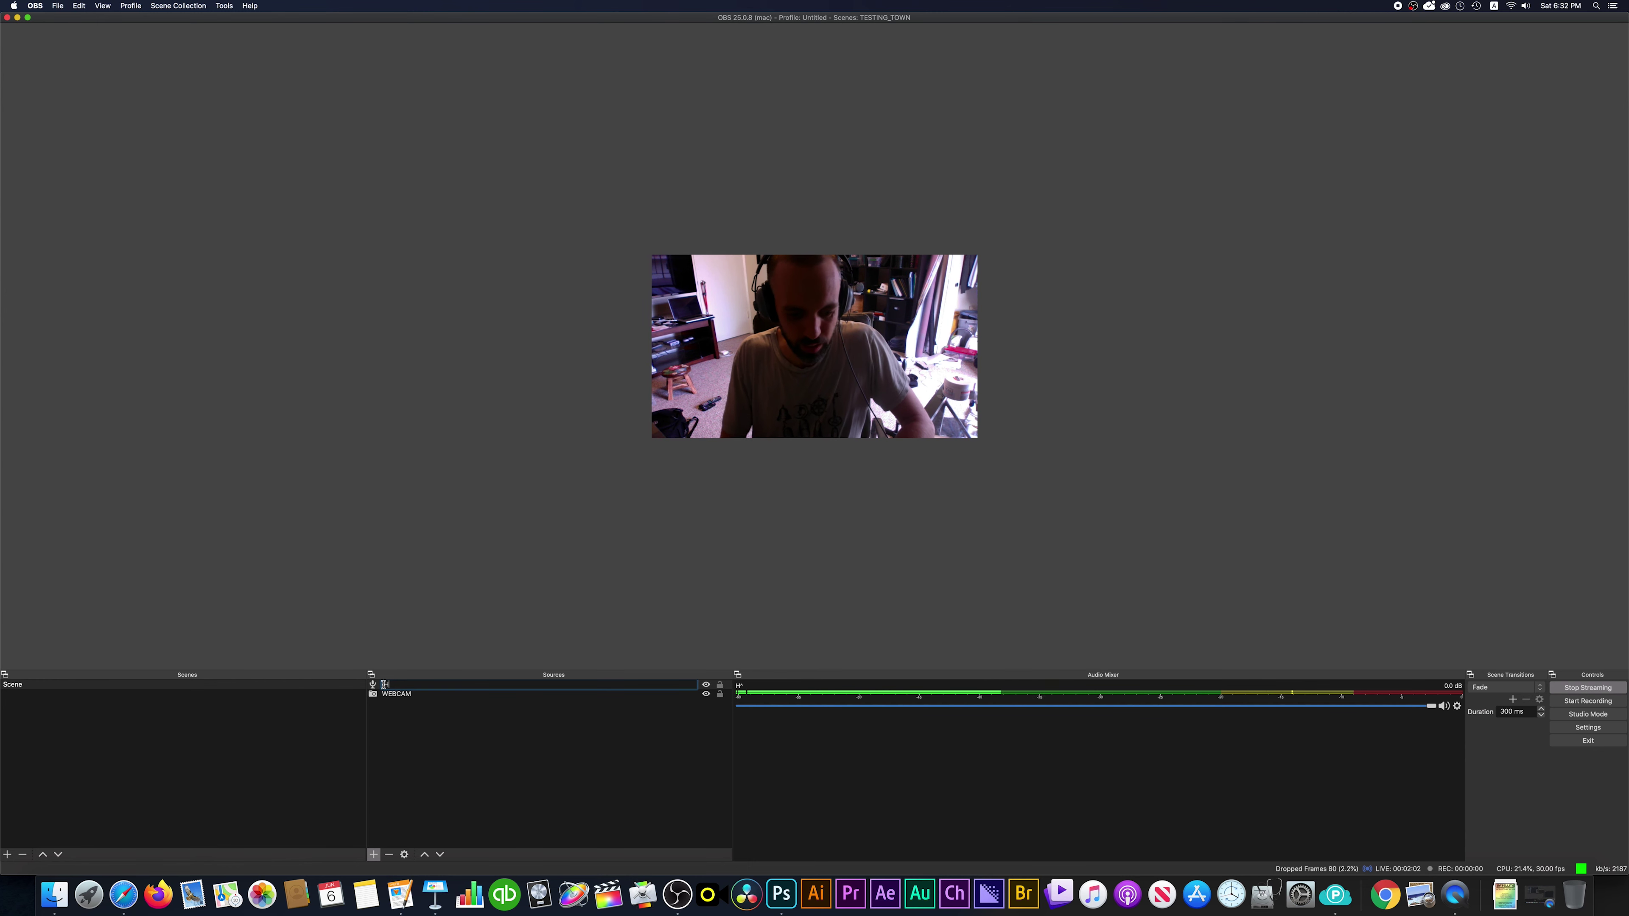
pyautogui.write('6')
pyautogui.click(497, 752)
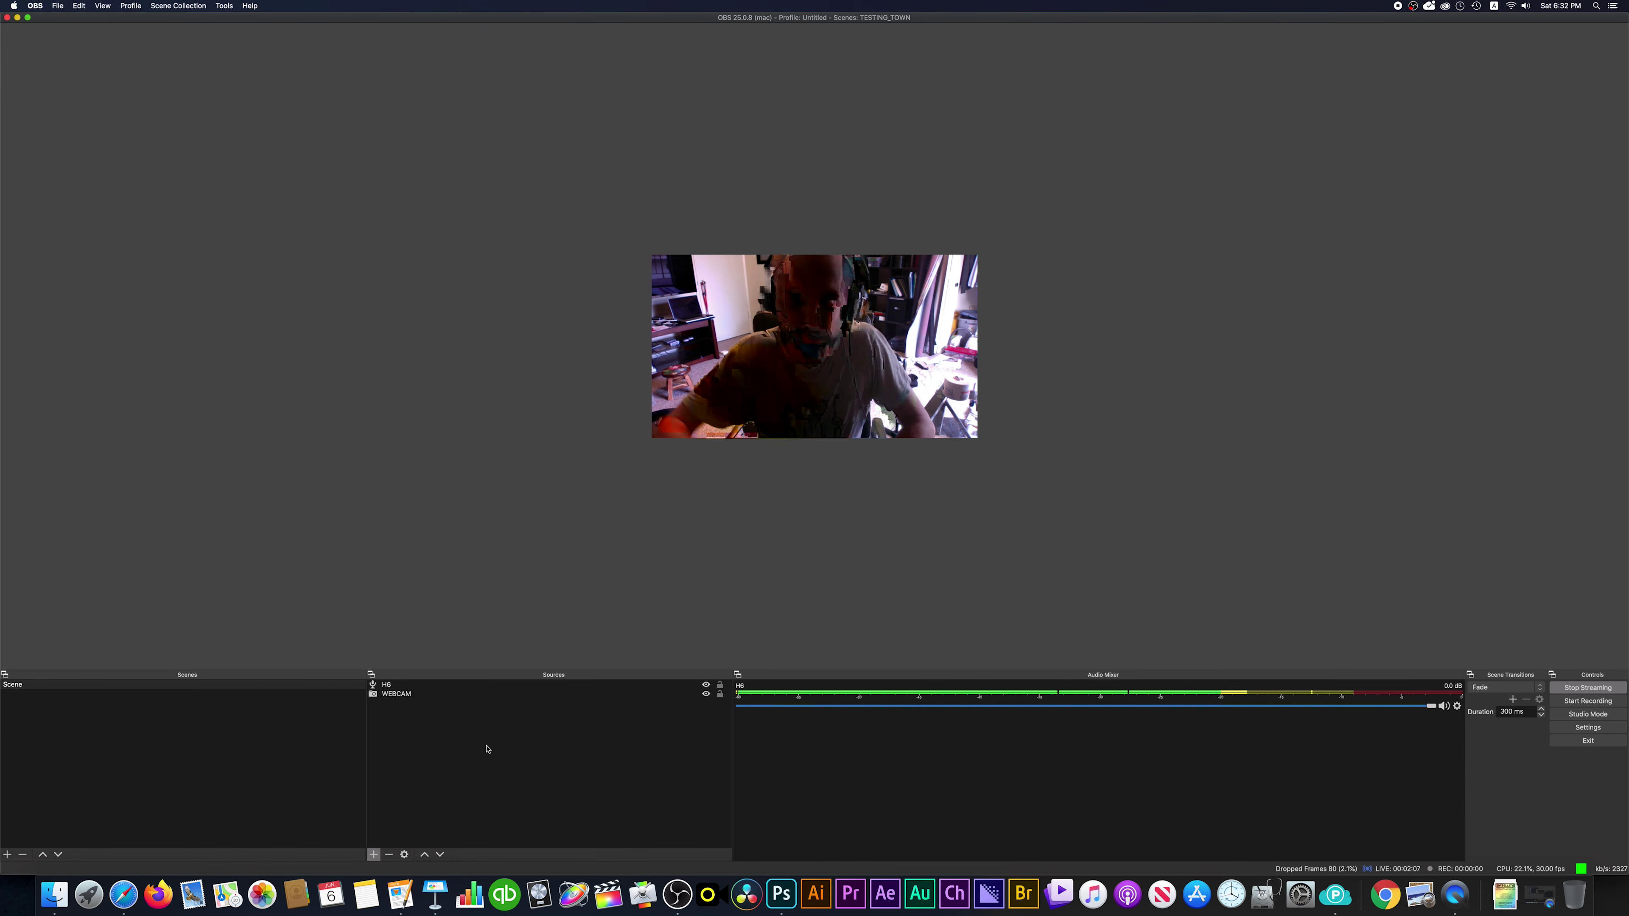
# Step: Switch to YouTube Studio in Safari, mute the stream preview, and return to OBS
pyautogui.press('super+Tab')
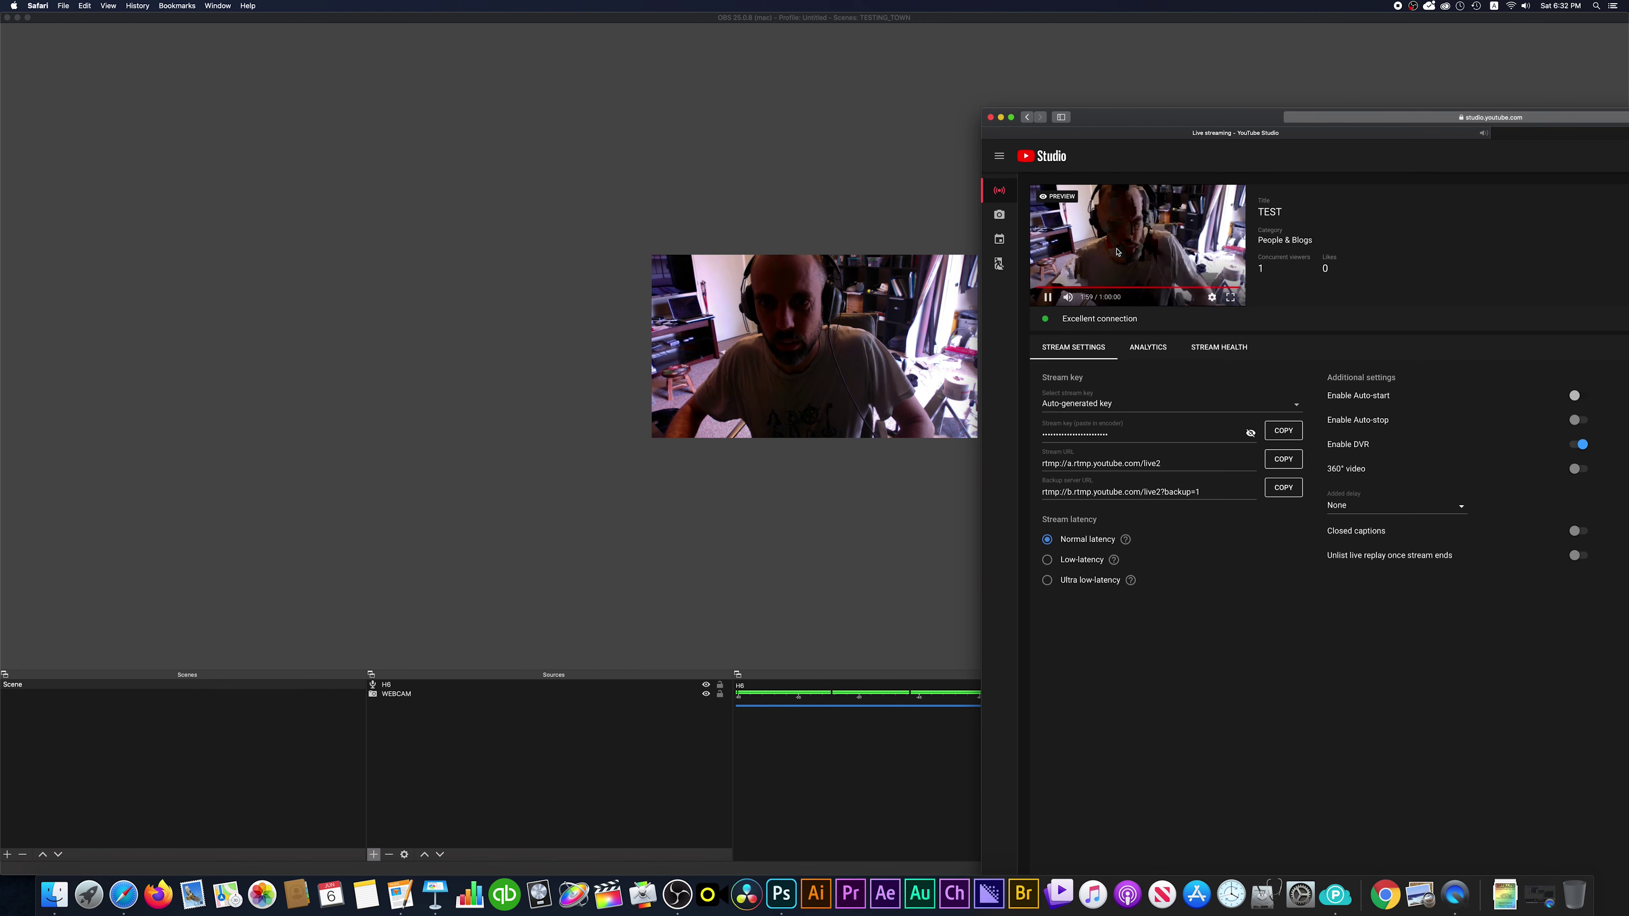
pyautogui.click(1069, 300)
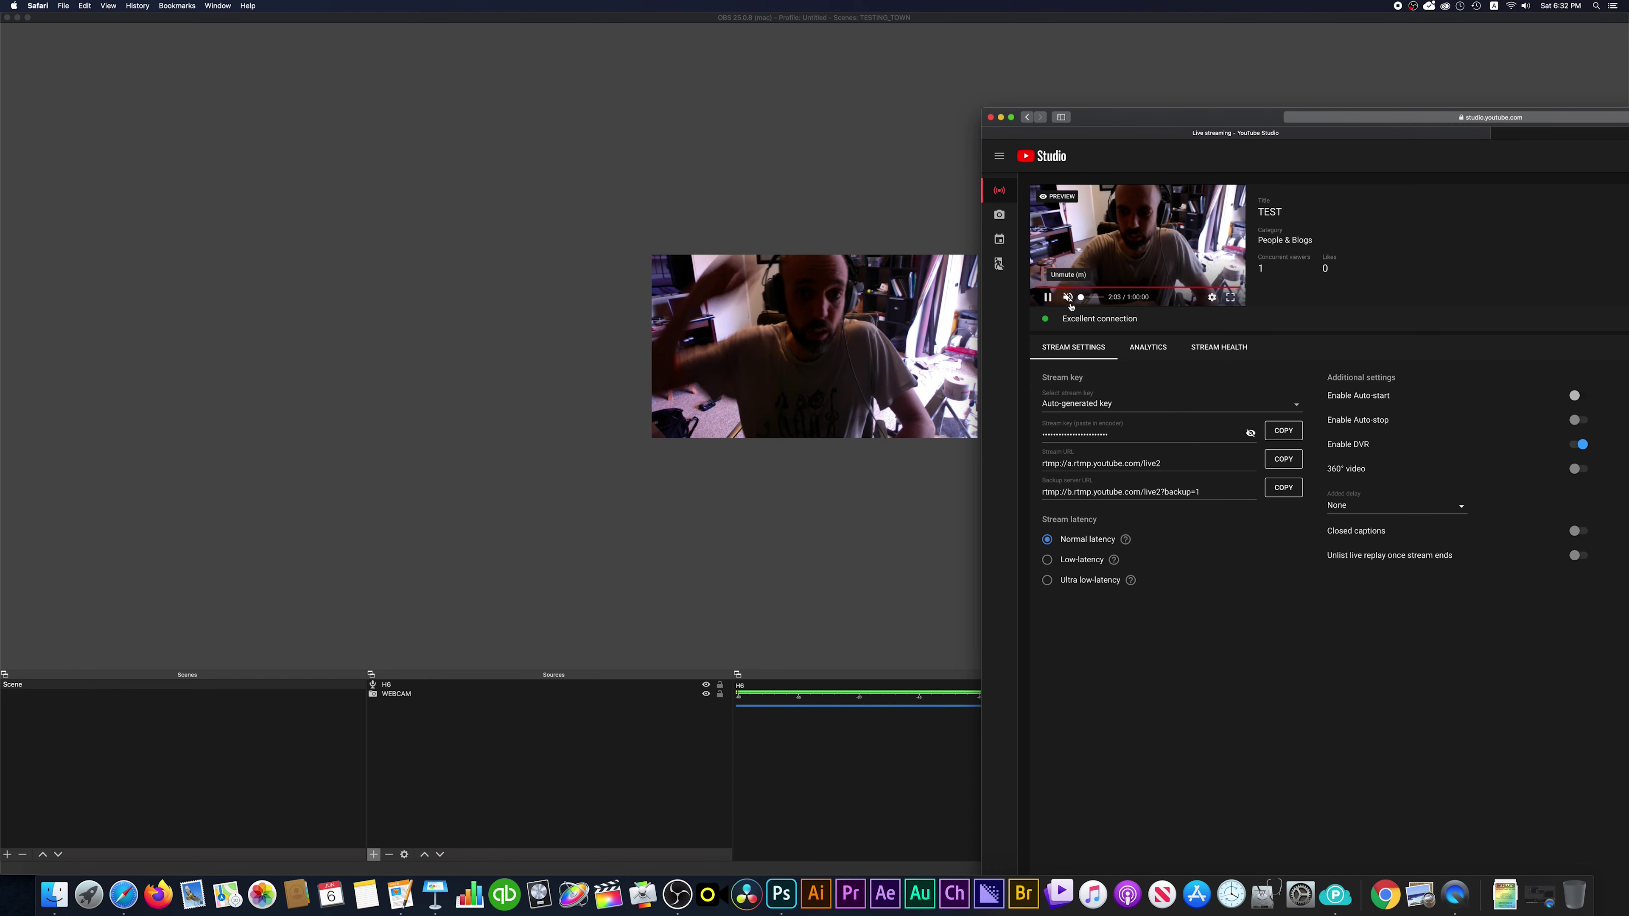
pyautogui.click(825, 508)
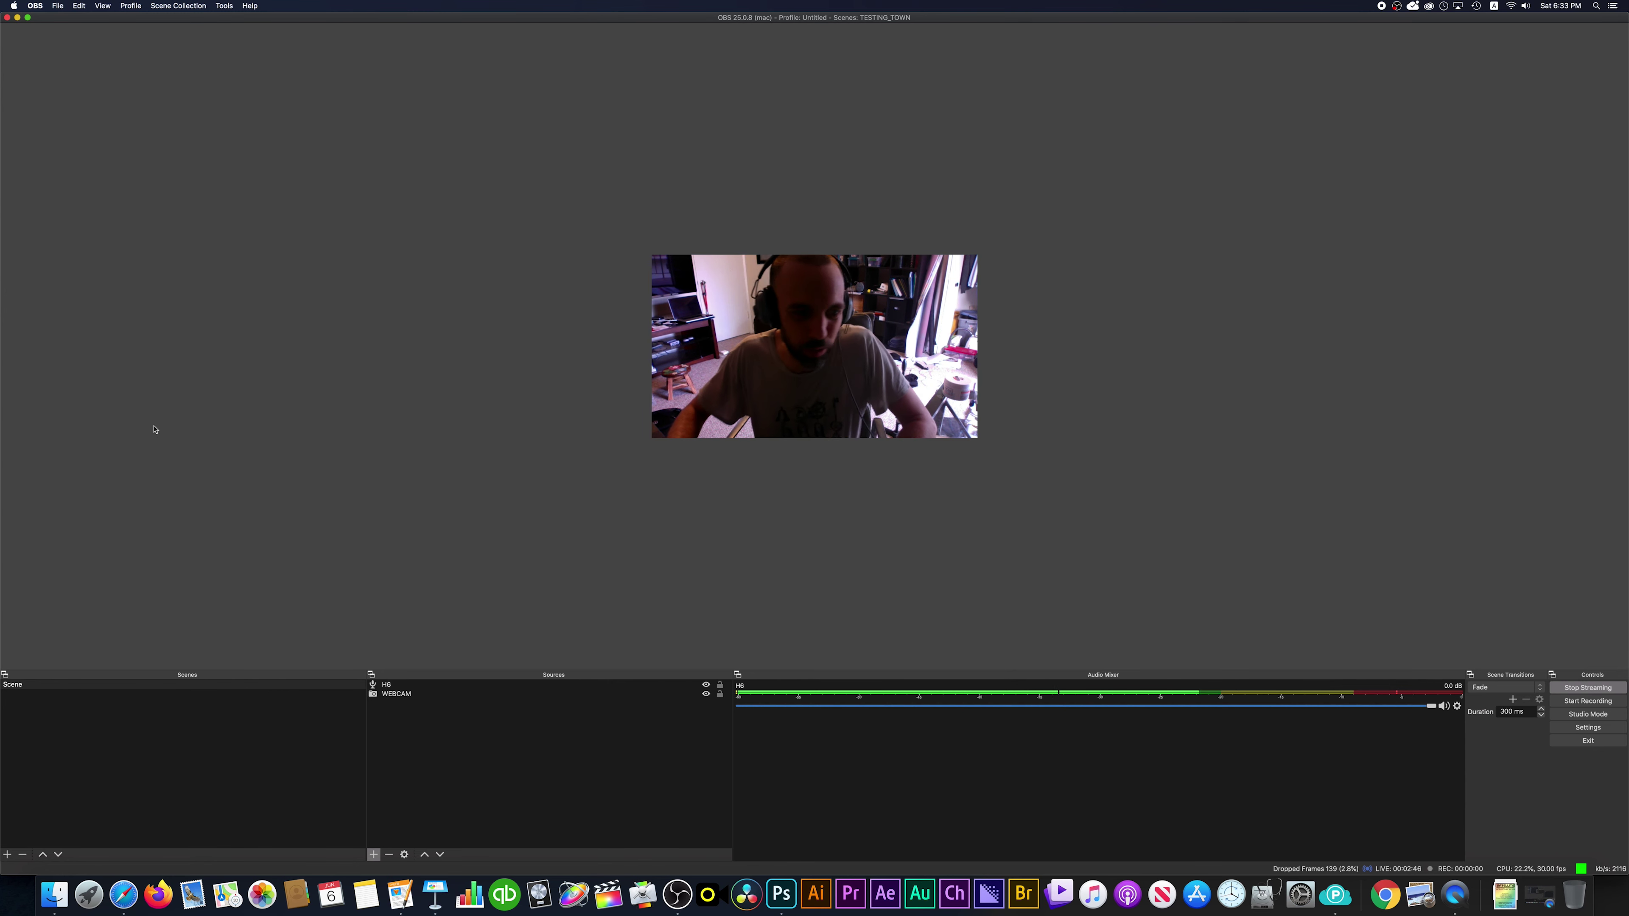
# Step: Create a new scene named VIDEO
pyautogui.click(206, 764)
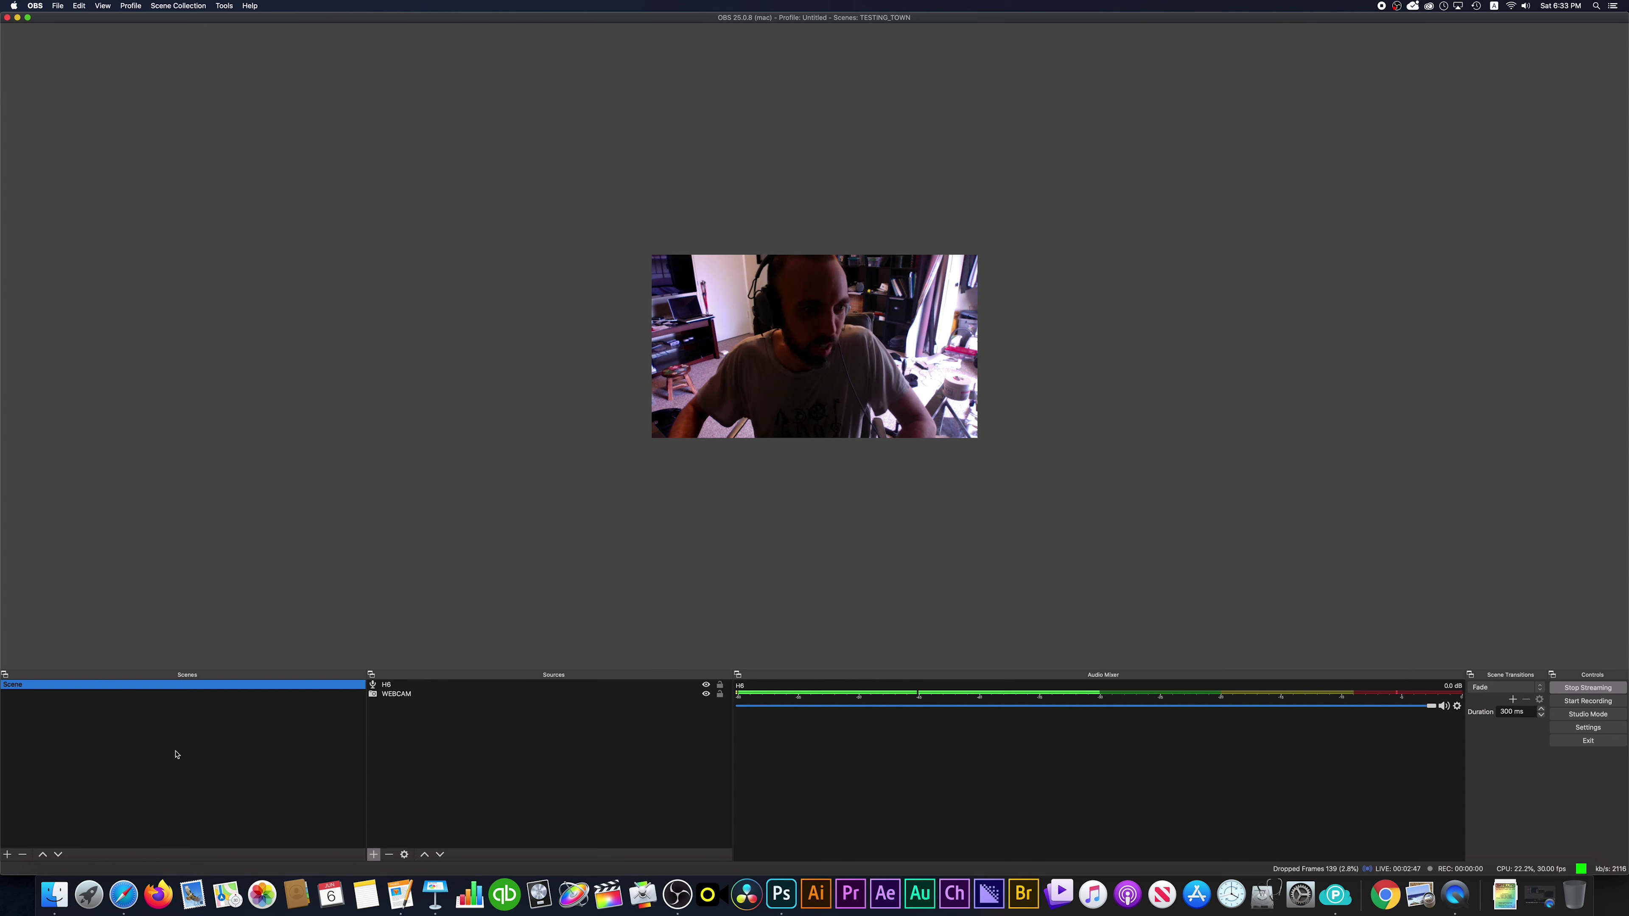
pyautogui.click(9, 854)
pyautogui.write('VIDEO')
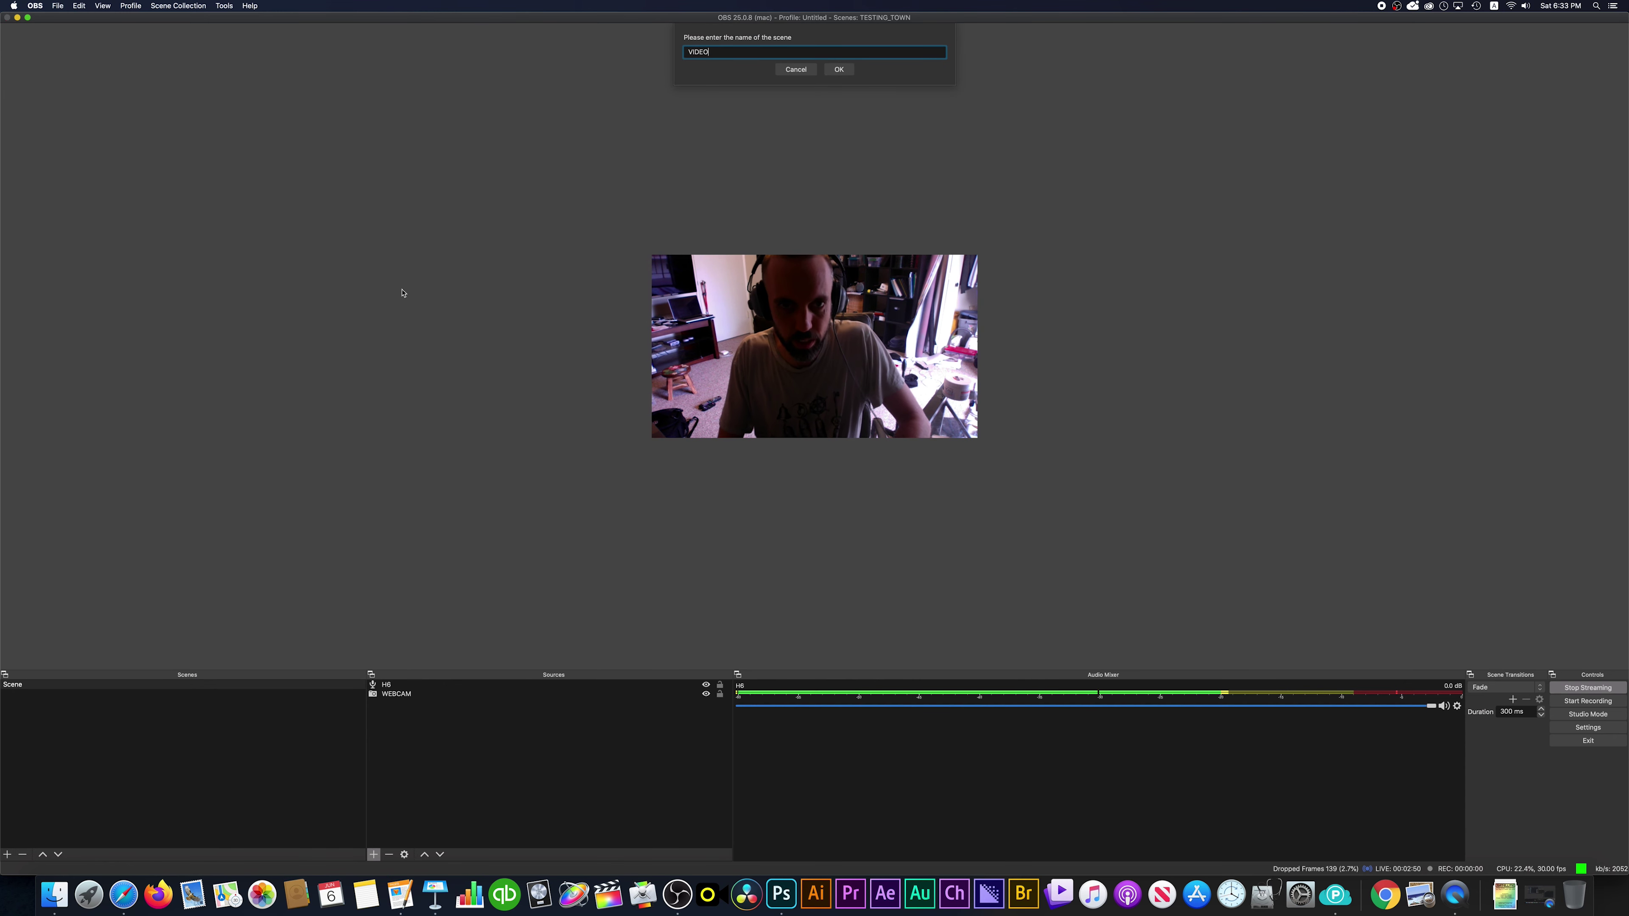
pyautogui.press('Return')
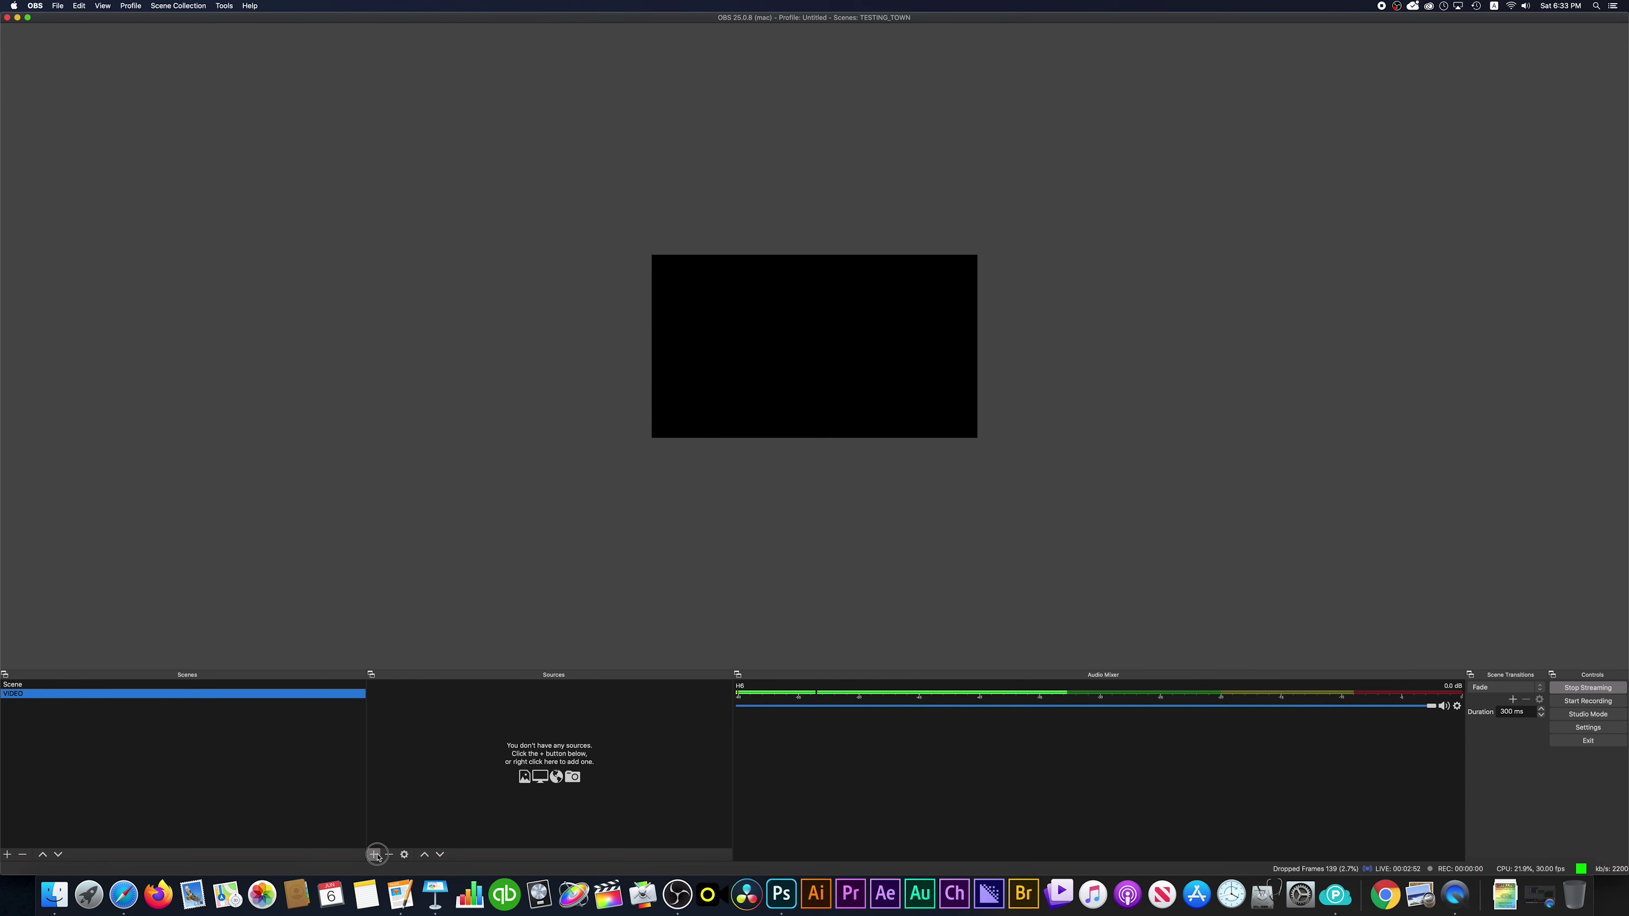
# Step: Add a Media Source named SWINKY to the VIDEO scene, using 2005_JJK_MM012_A.mp4 from the Desktop with looping enabled
pyautogui.click(374, 854)
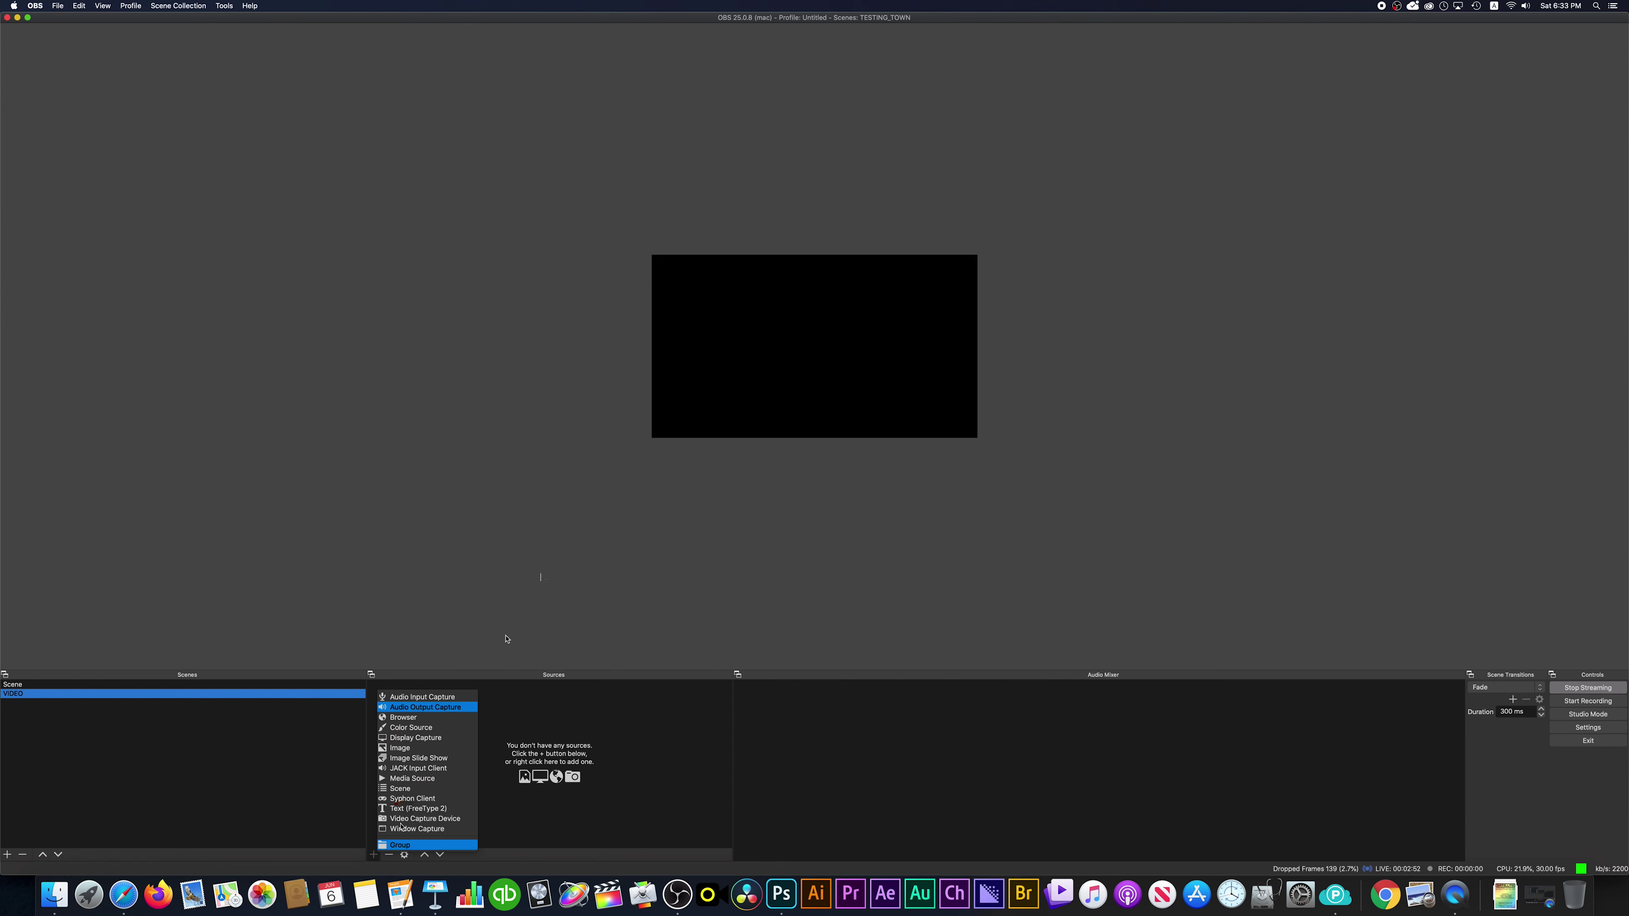
pyautogui.click(434, 779)
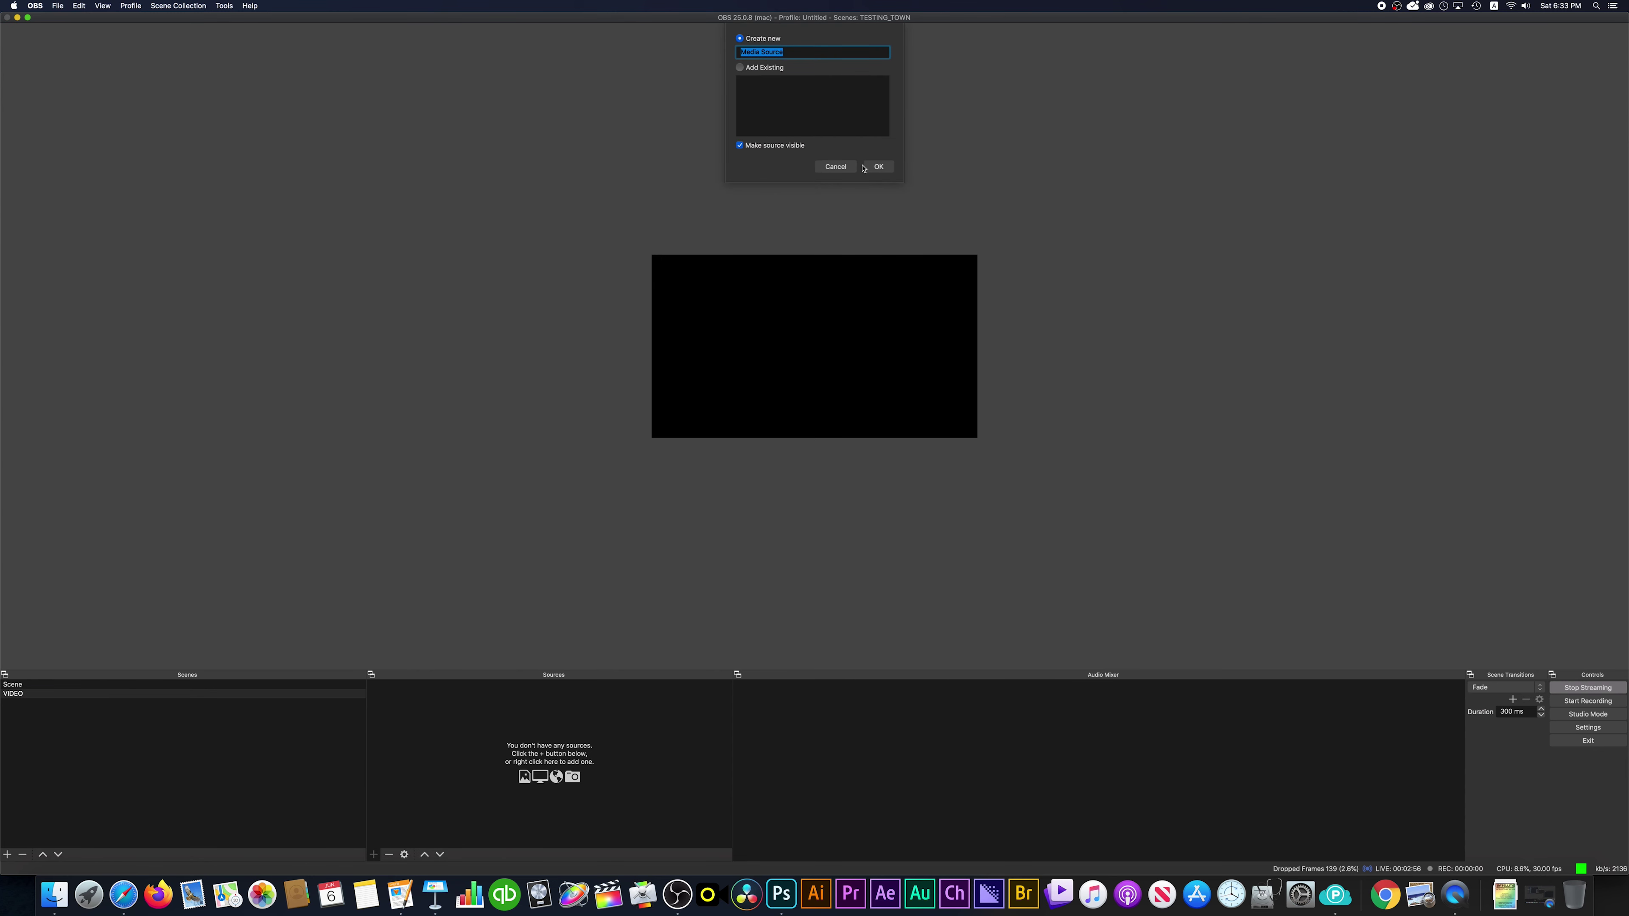
pyautogui.click(865, 166)
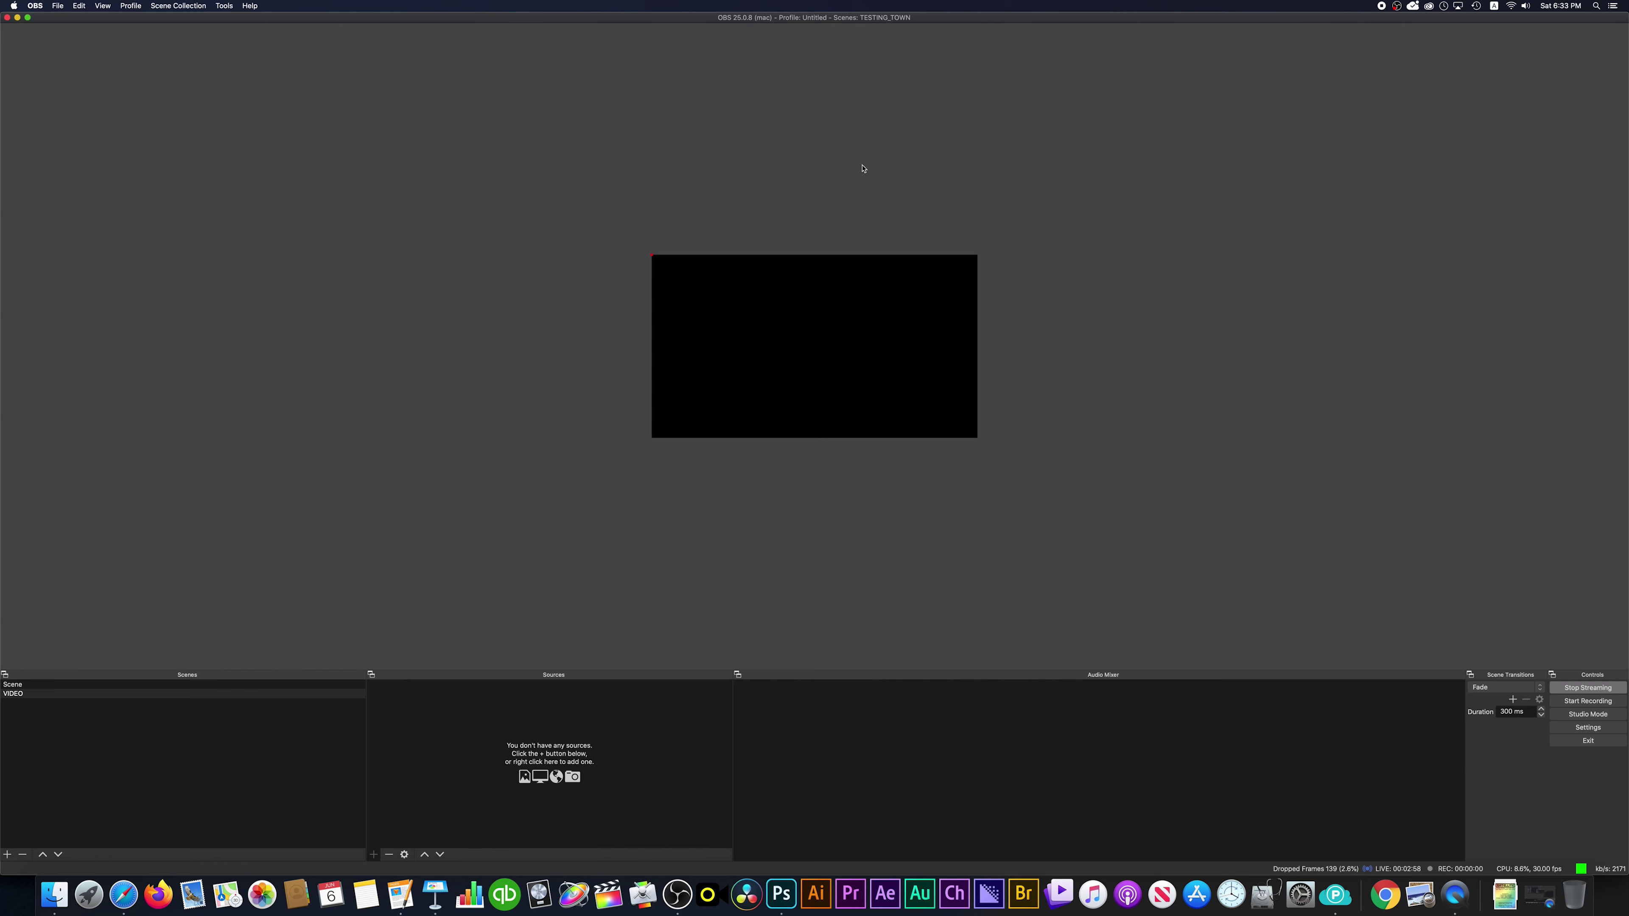
pyautogui.click(948, 492)
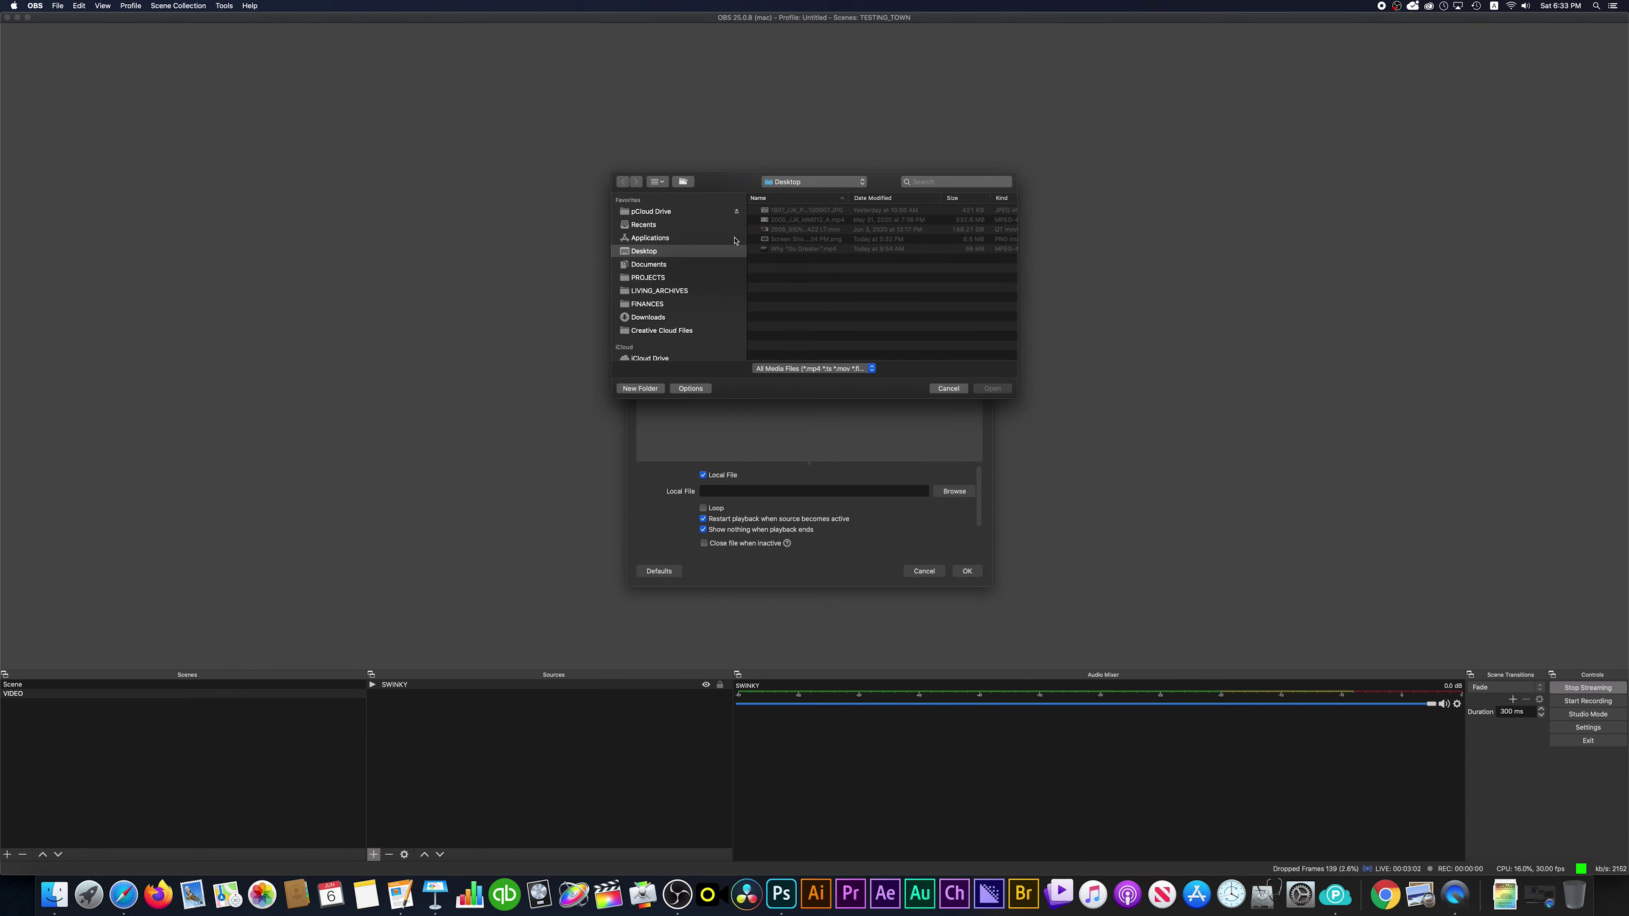
pyautogui.click(795, 221)
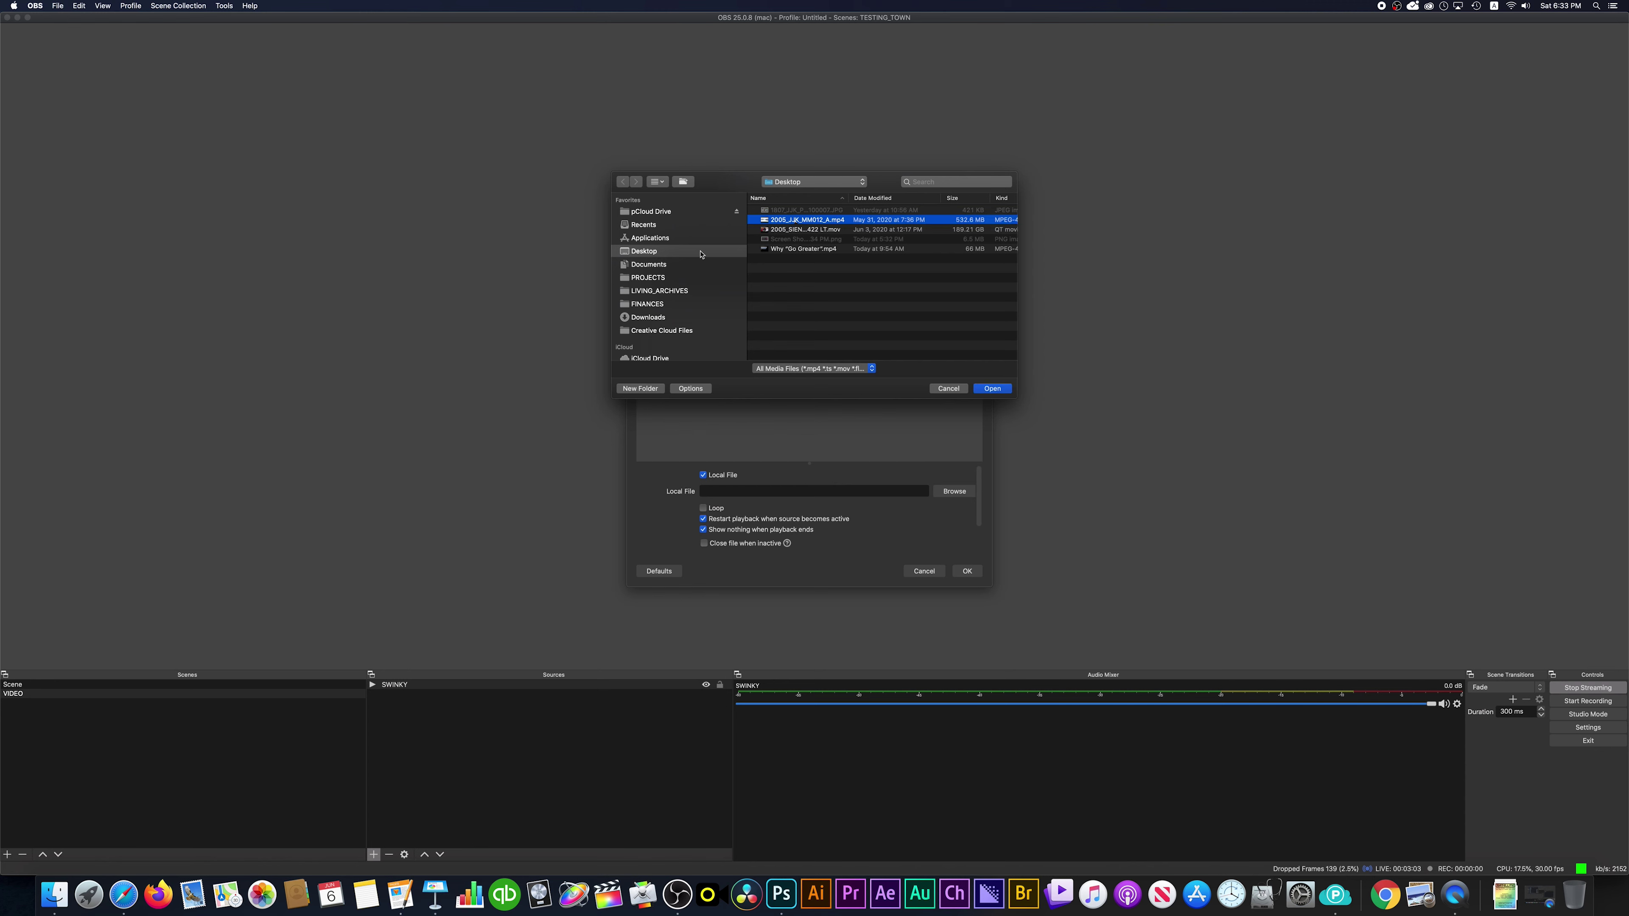
pyautogui.doubleClick(794, 221)
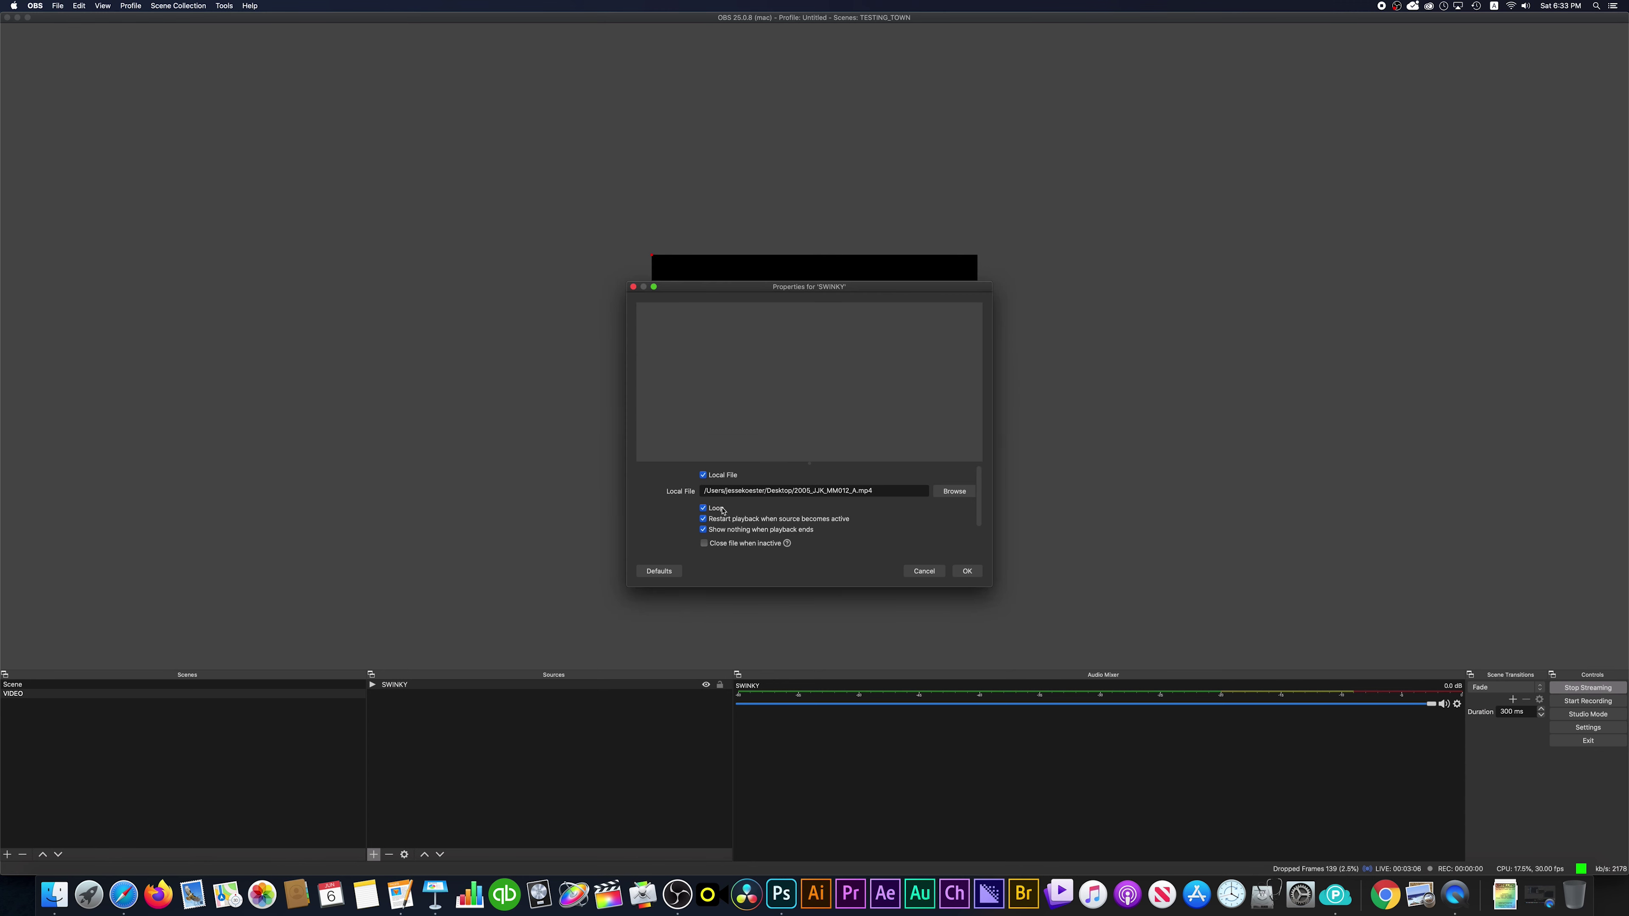
pyautogui.click(967, 572)
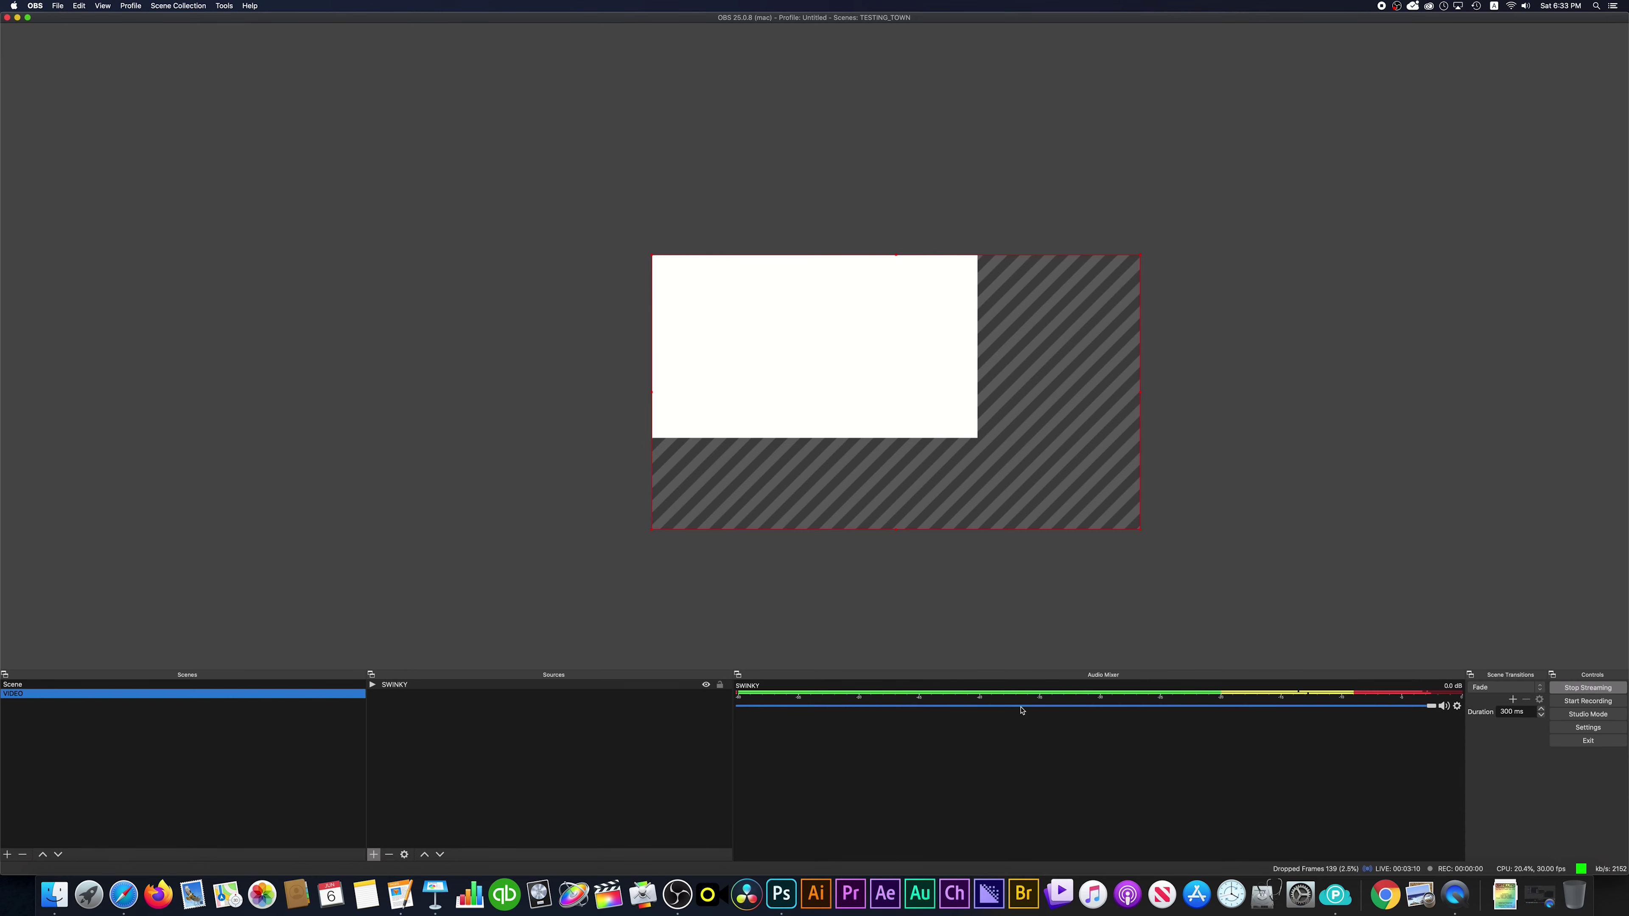
# Step: Scale the SWINKY video down to fit the canvas, and switch back to the scene named Scene
pyautogui.moveTo(1115, 530)
pyautogui.mouseDown()
pyautogui.moveTo(1060, 484)
pyautogui.moveTo(981, 462)
pyautogui.mouseUp()
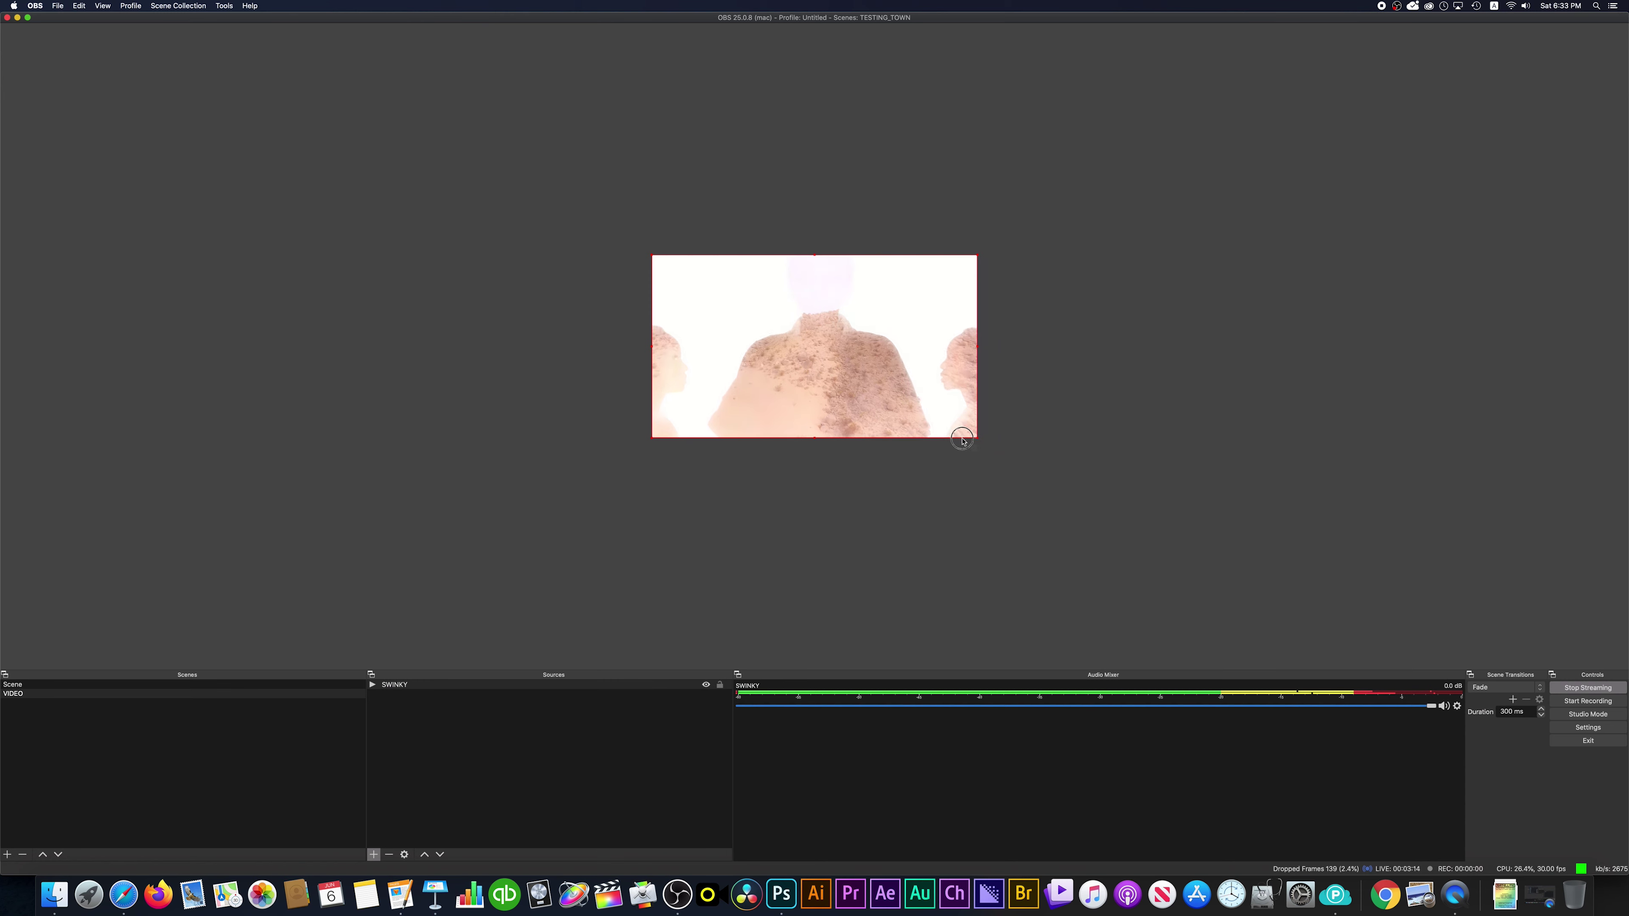
pyautogui.click(157, 685)
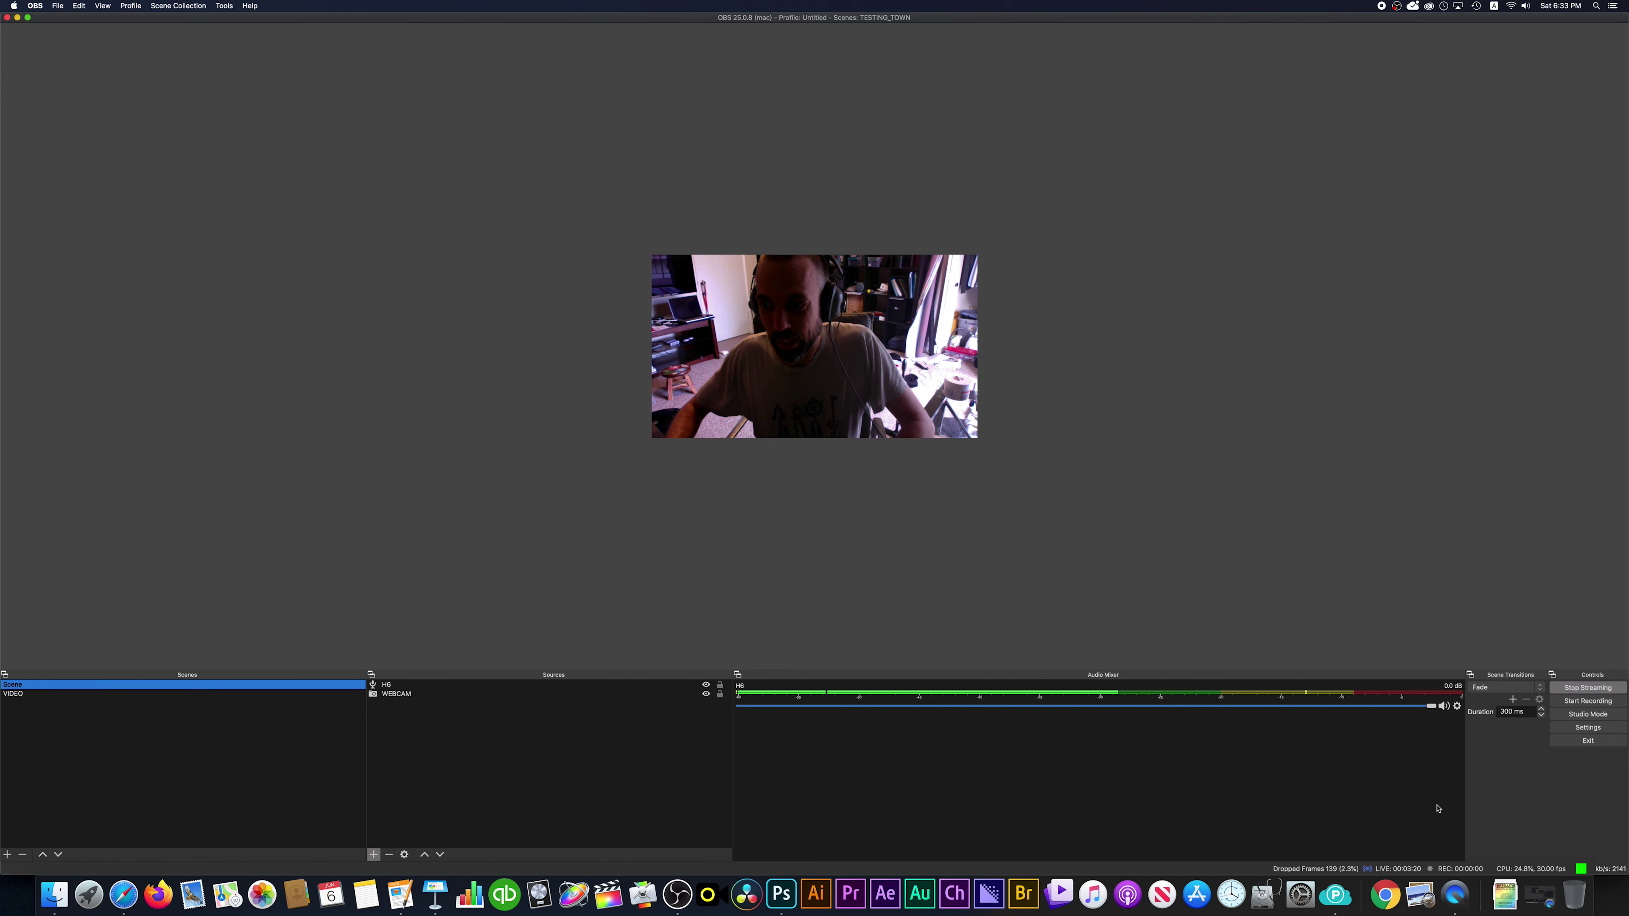
# Step: Turn on Studio Mode, then check the stream preview in YouTube Studio in Safari and return to OBS
pyautogui.click(1577, 715)
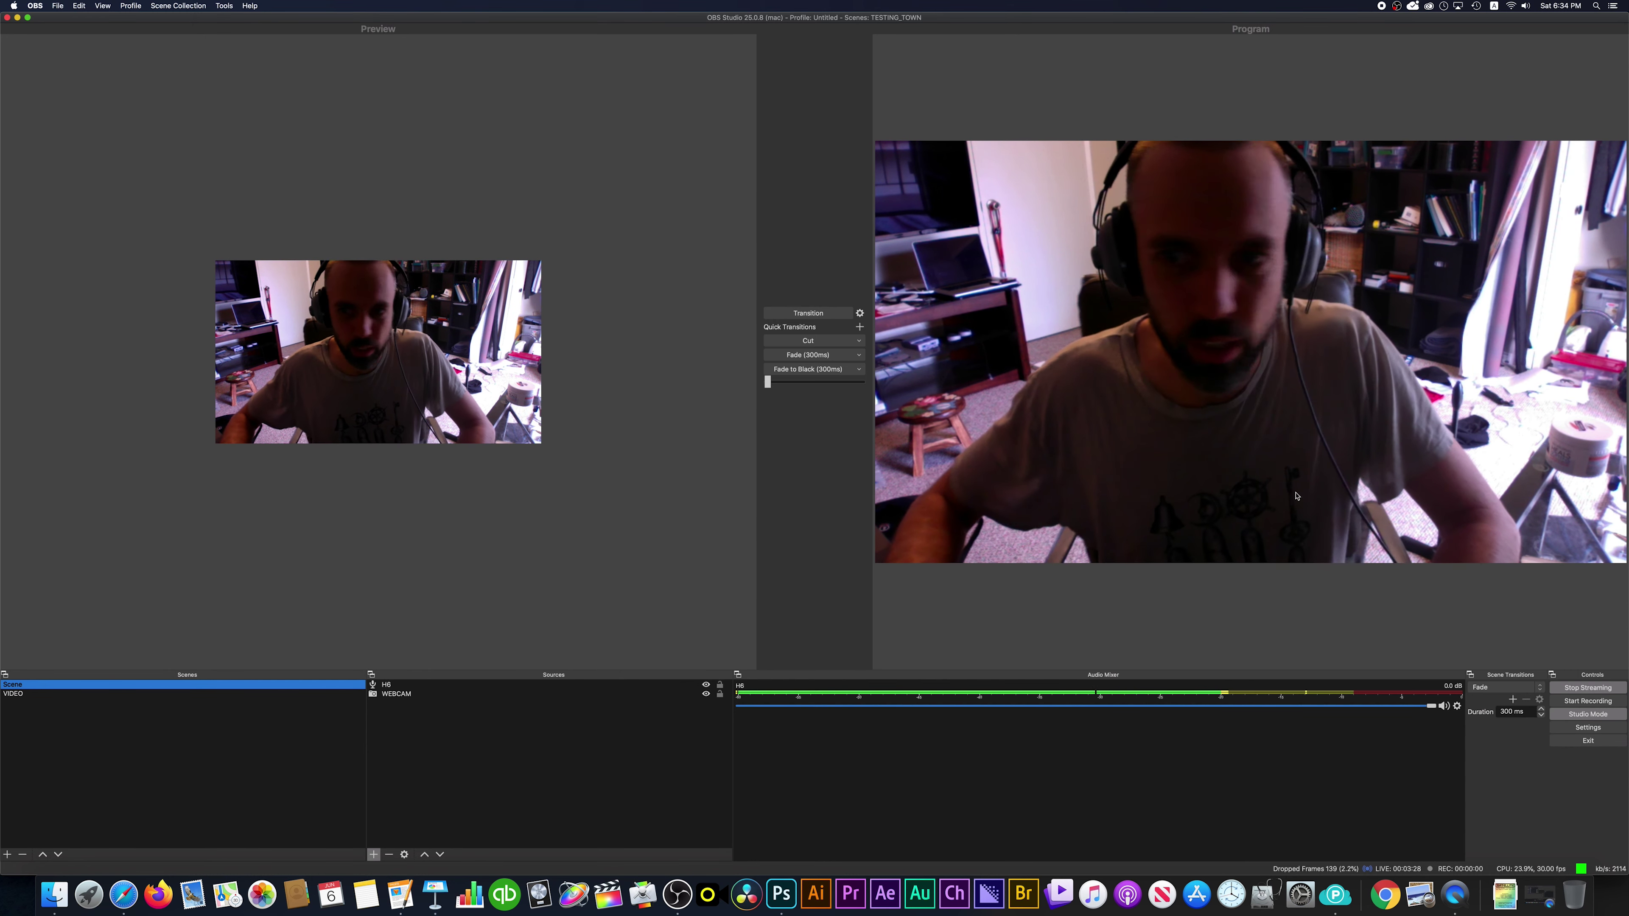
pyautogui.press('super+Tab')
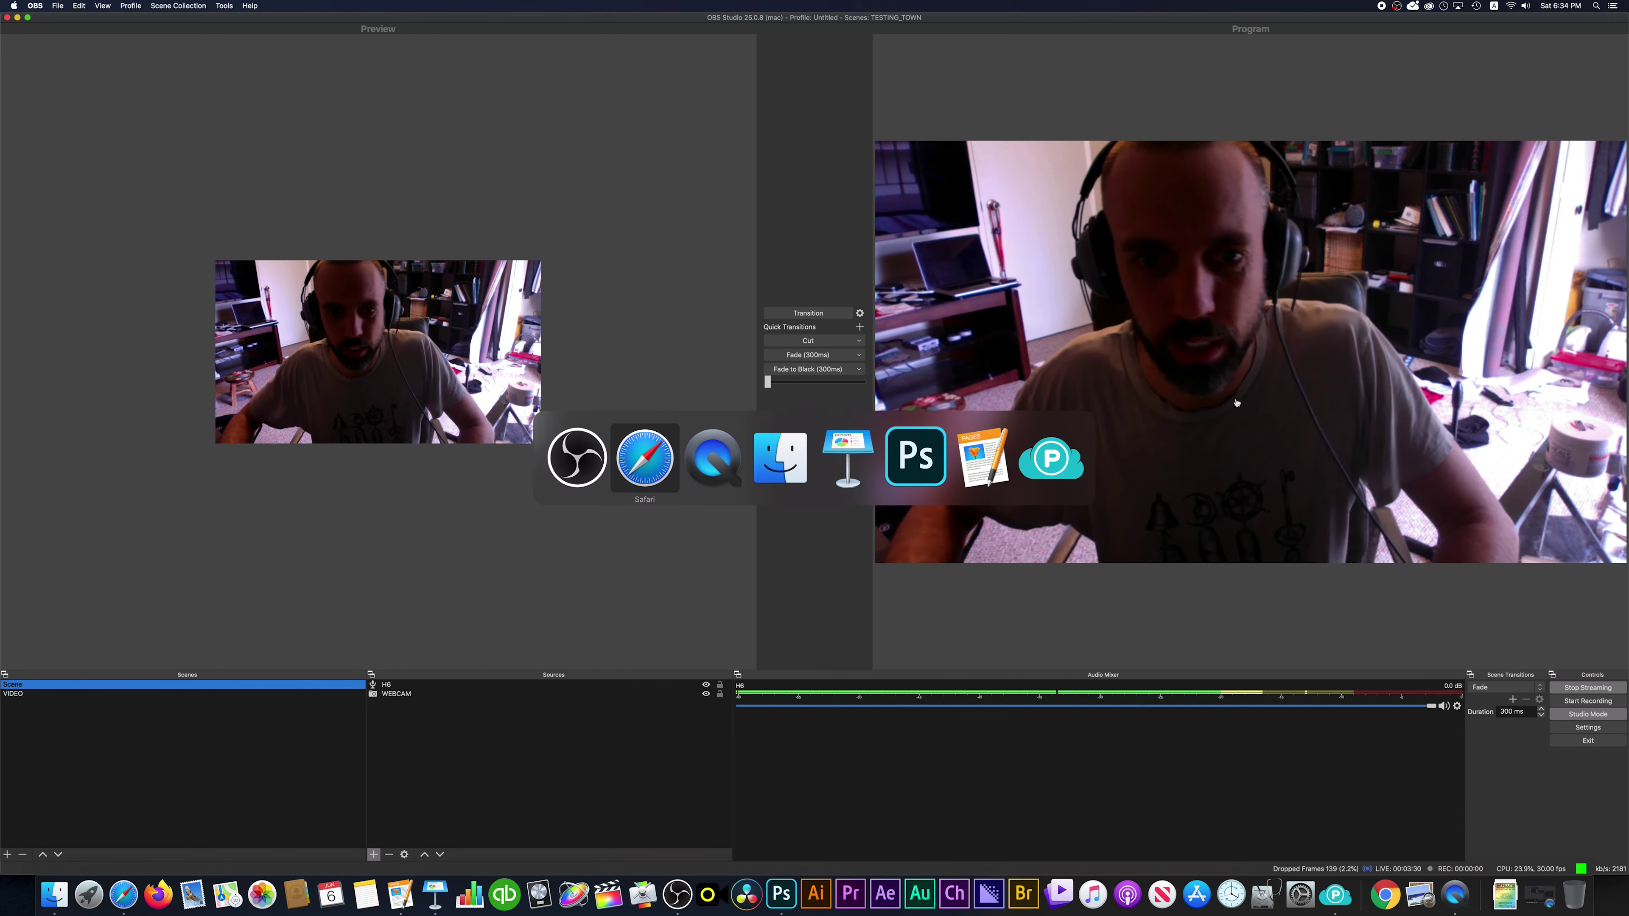
pyautogui.moveTo(1103, 264)
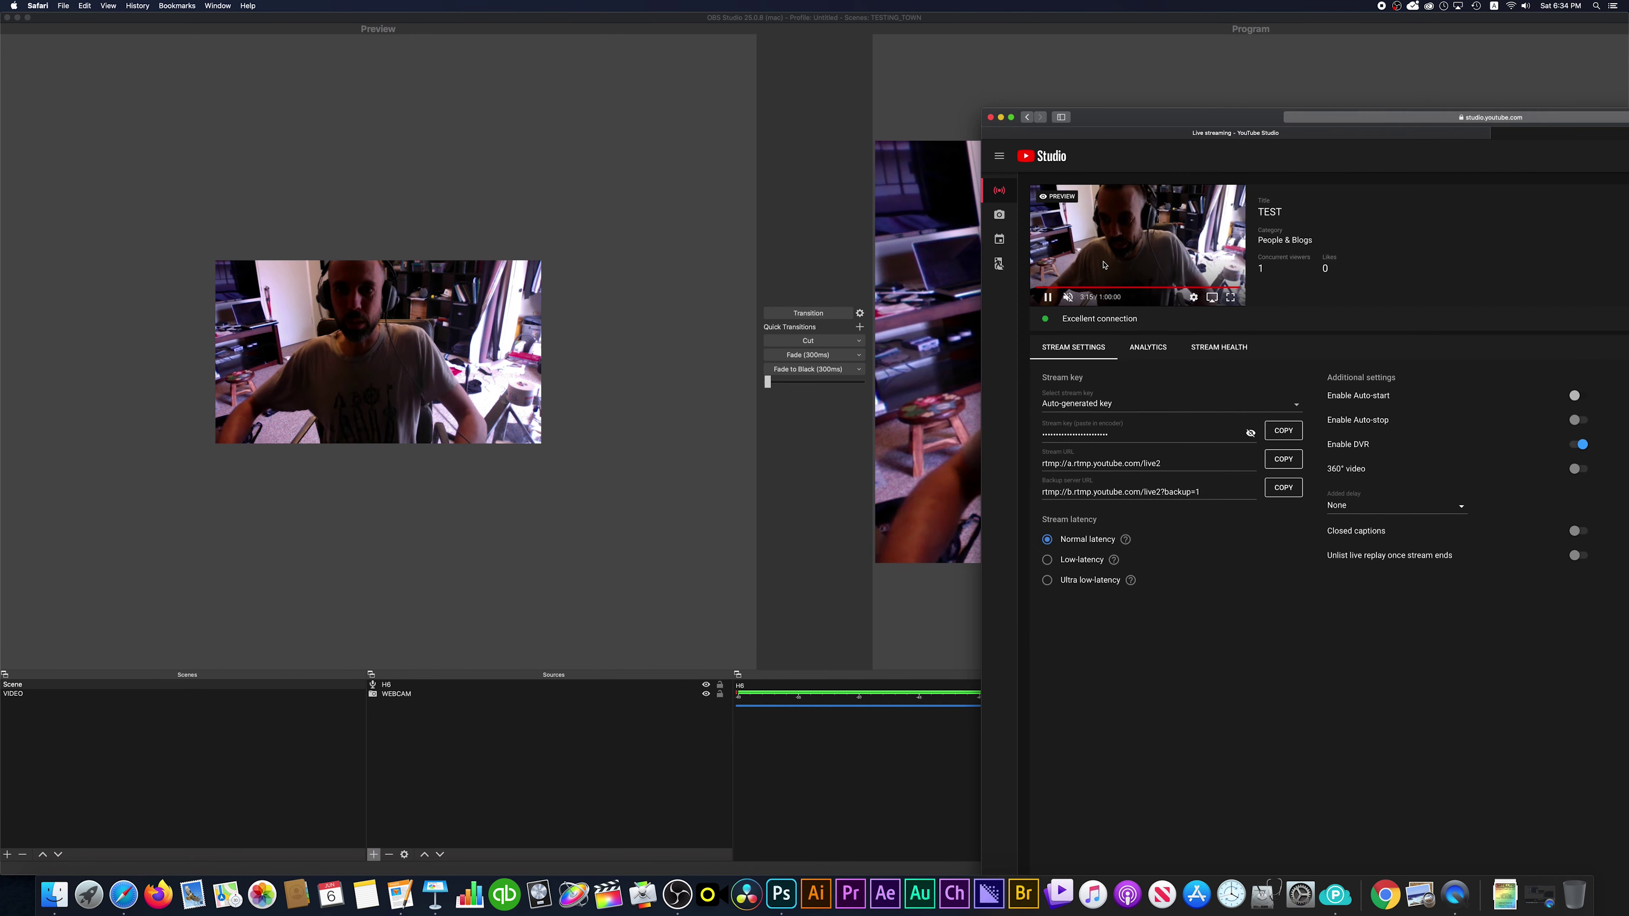
pyautogui.press('super+Tab')
# Step: Load the VIDEO scene into the preview and review the SWINKY source's properties
pyautogui.click(75, 694)
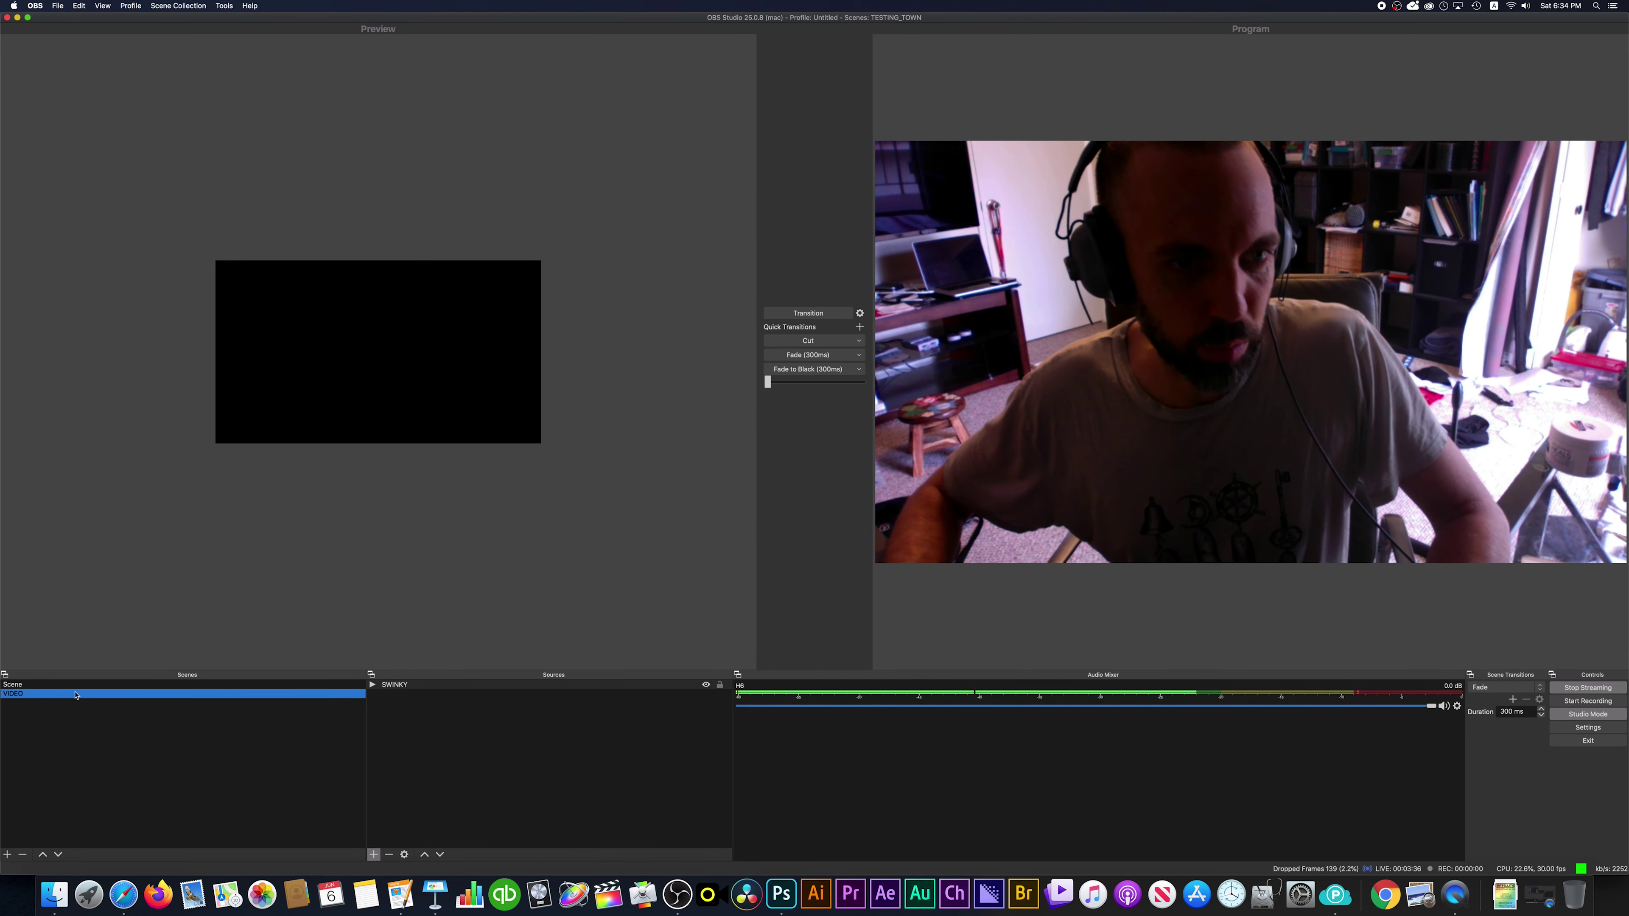
pyautogui.click(401, 686)
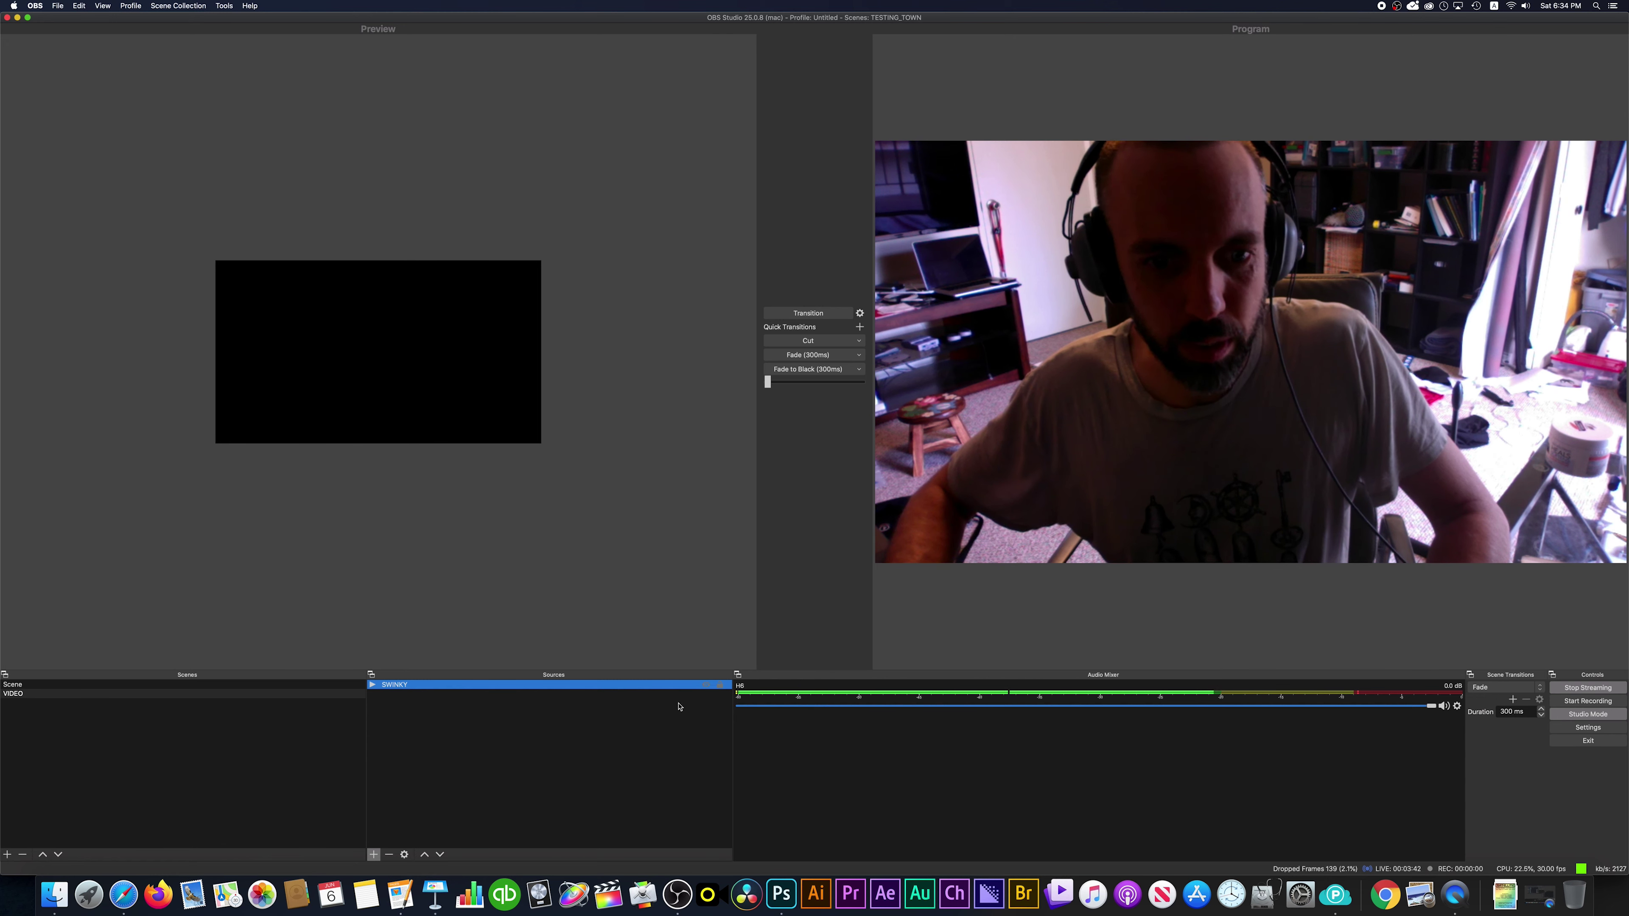
pyautogui.rightClick(412, 686)
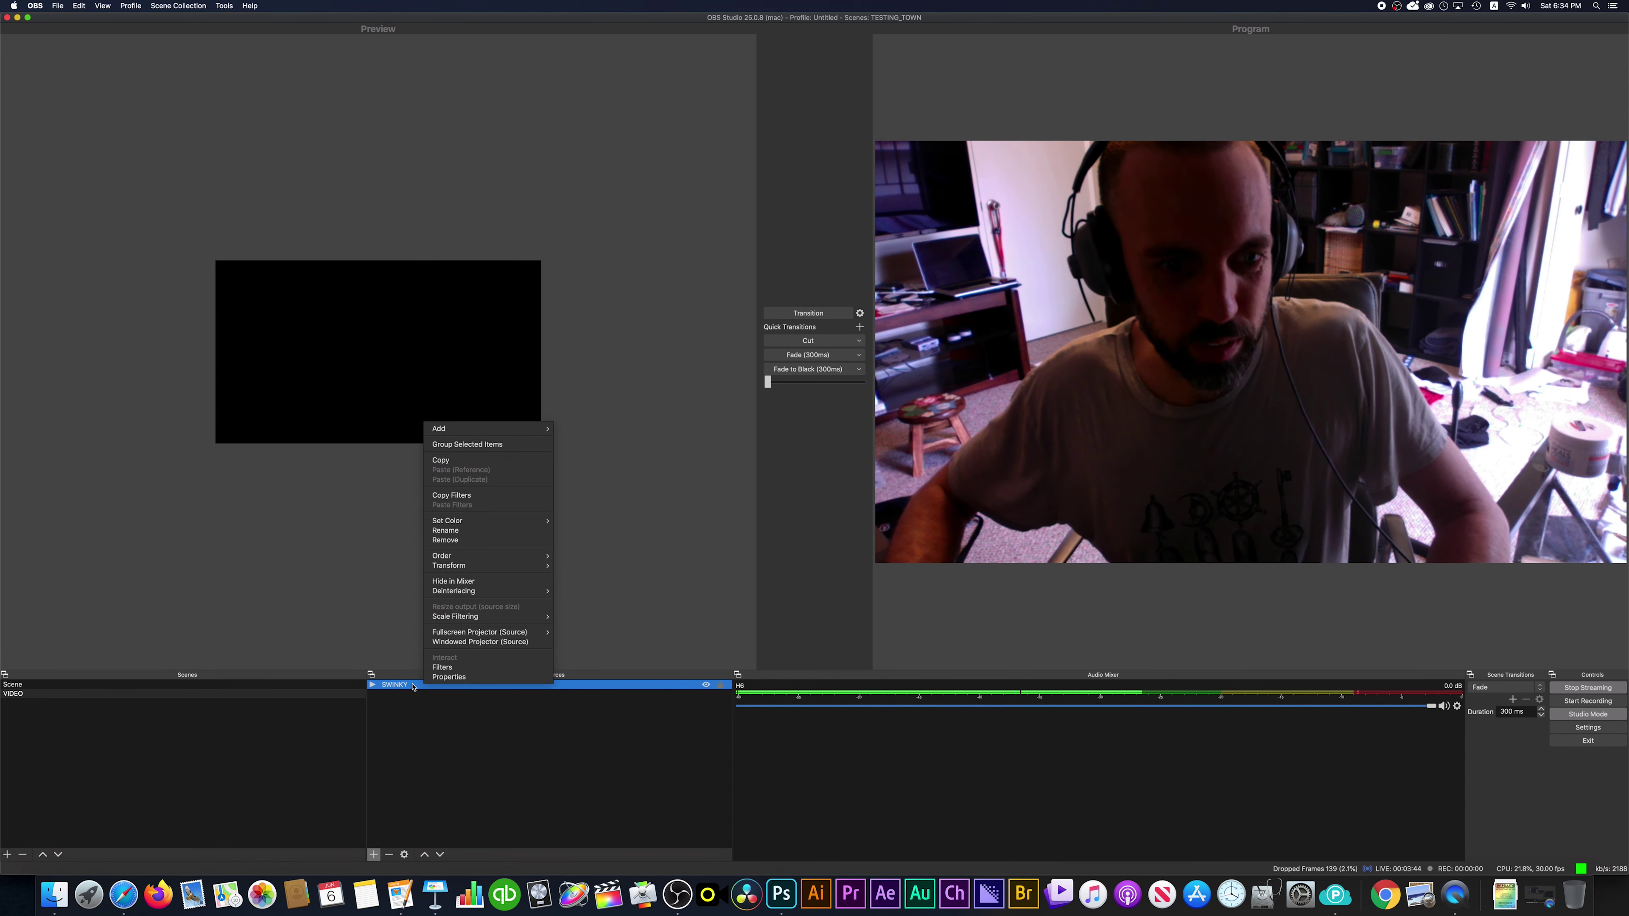
pyautogui.click(413, 686)
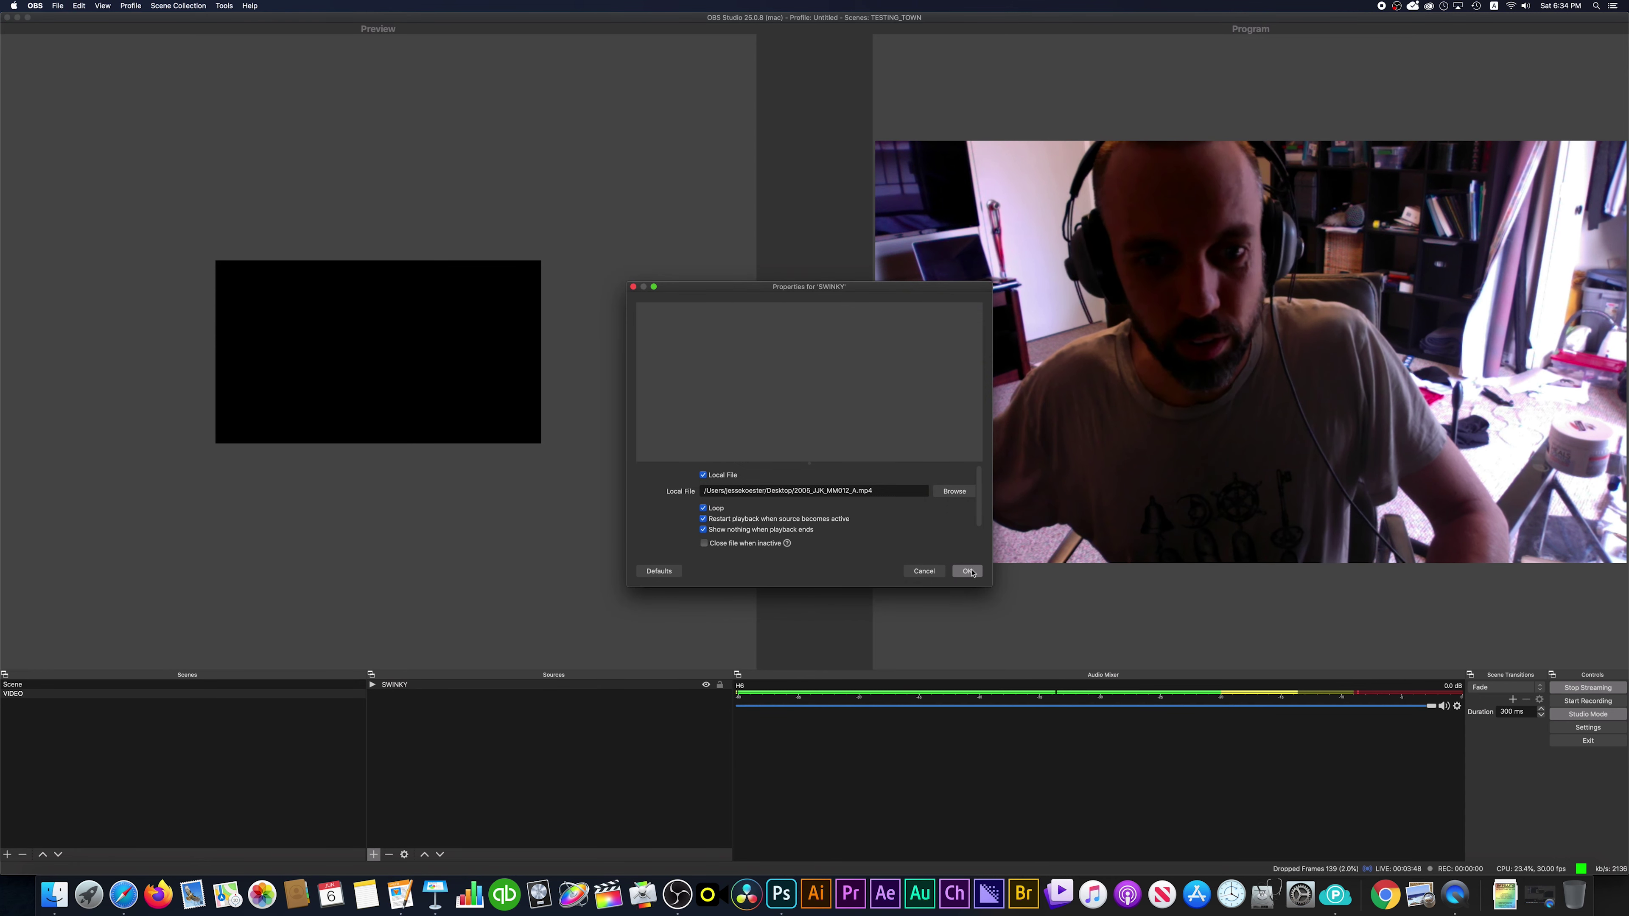
pyautogui.click(967, 571)
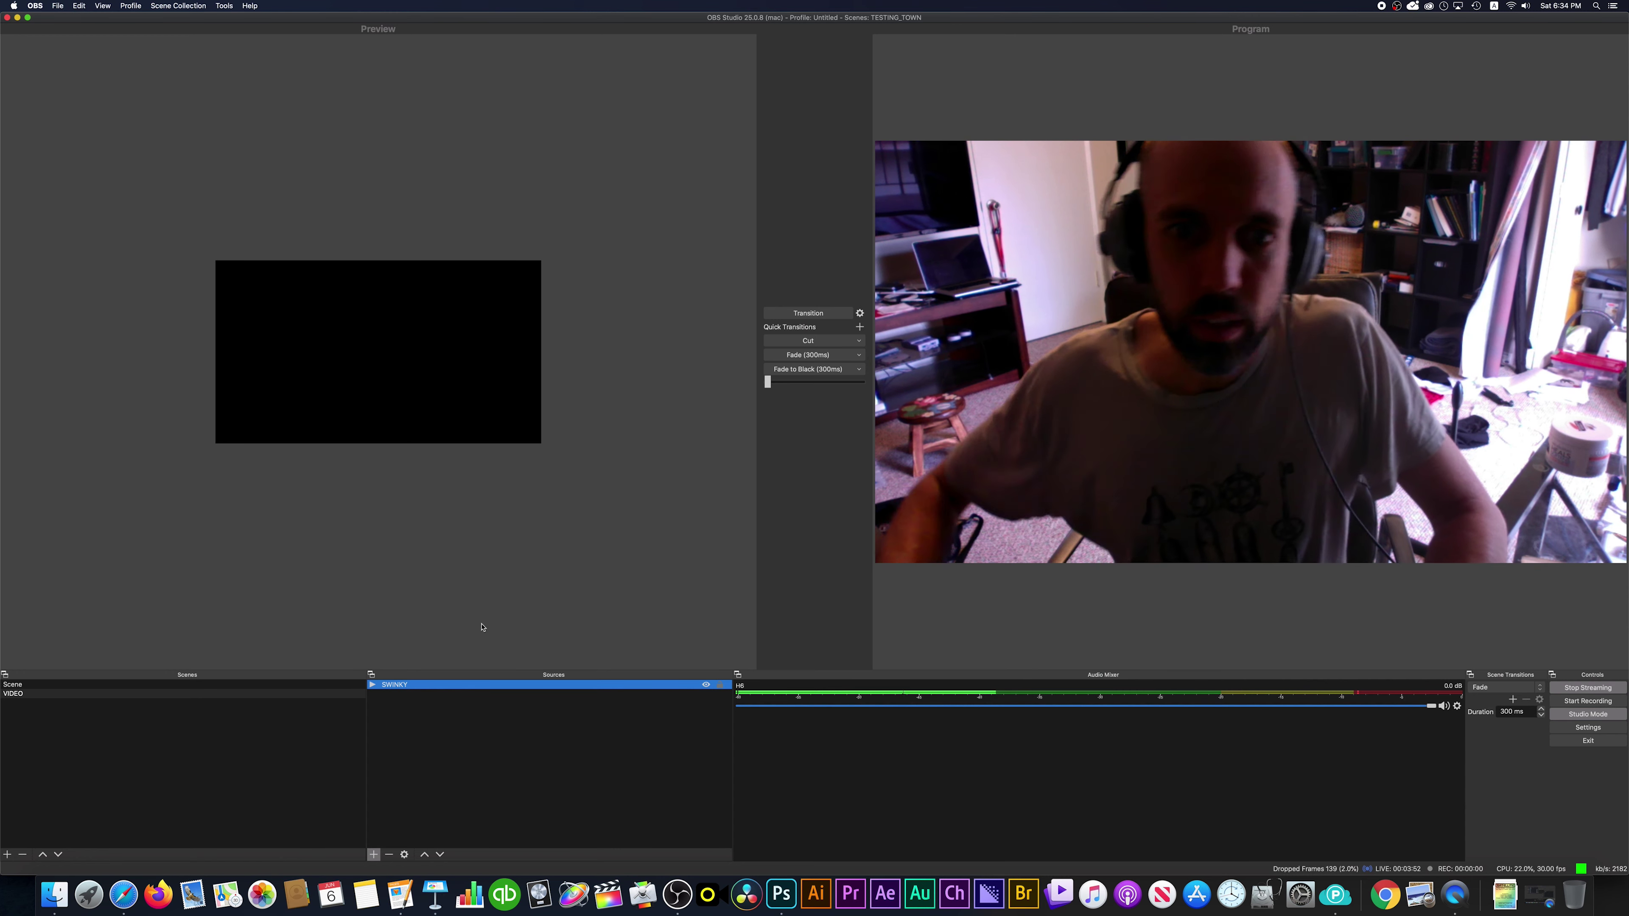
# Step: Cut the VIDEO scene to the live program, and check it in YouTube Studio in Safari before returning to OBS
pyautogui.click(818, 347)
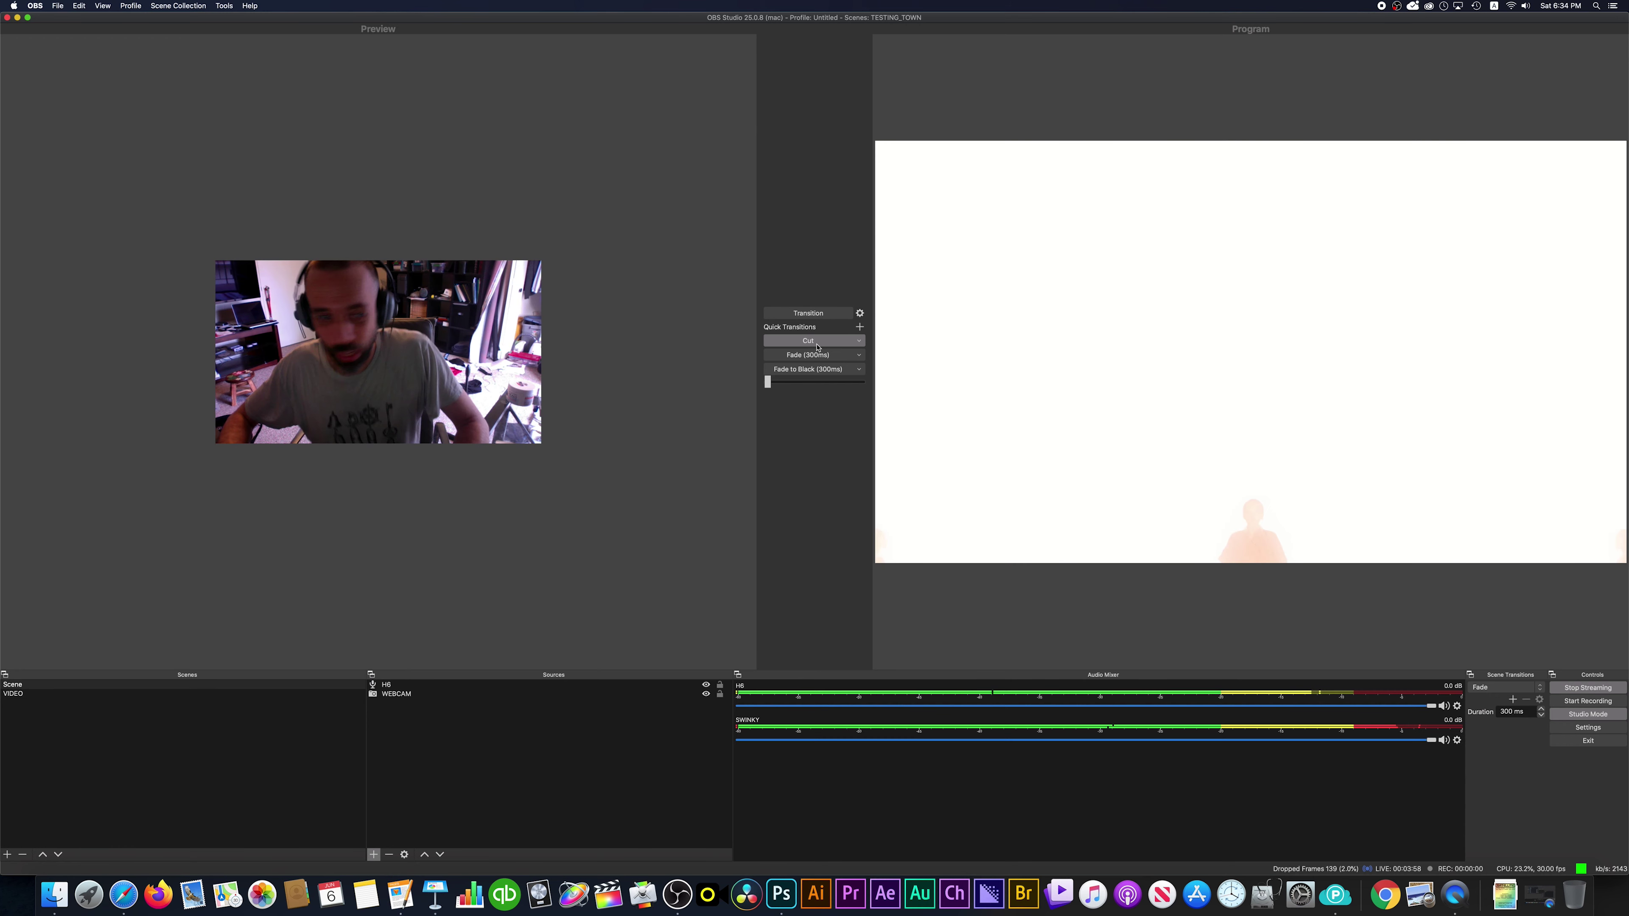
pyautogui.press('super+Tab')
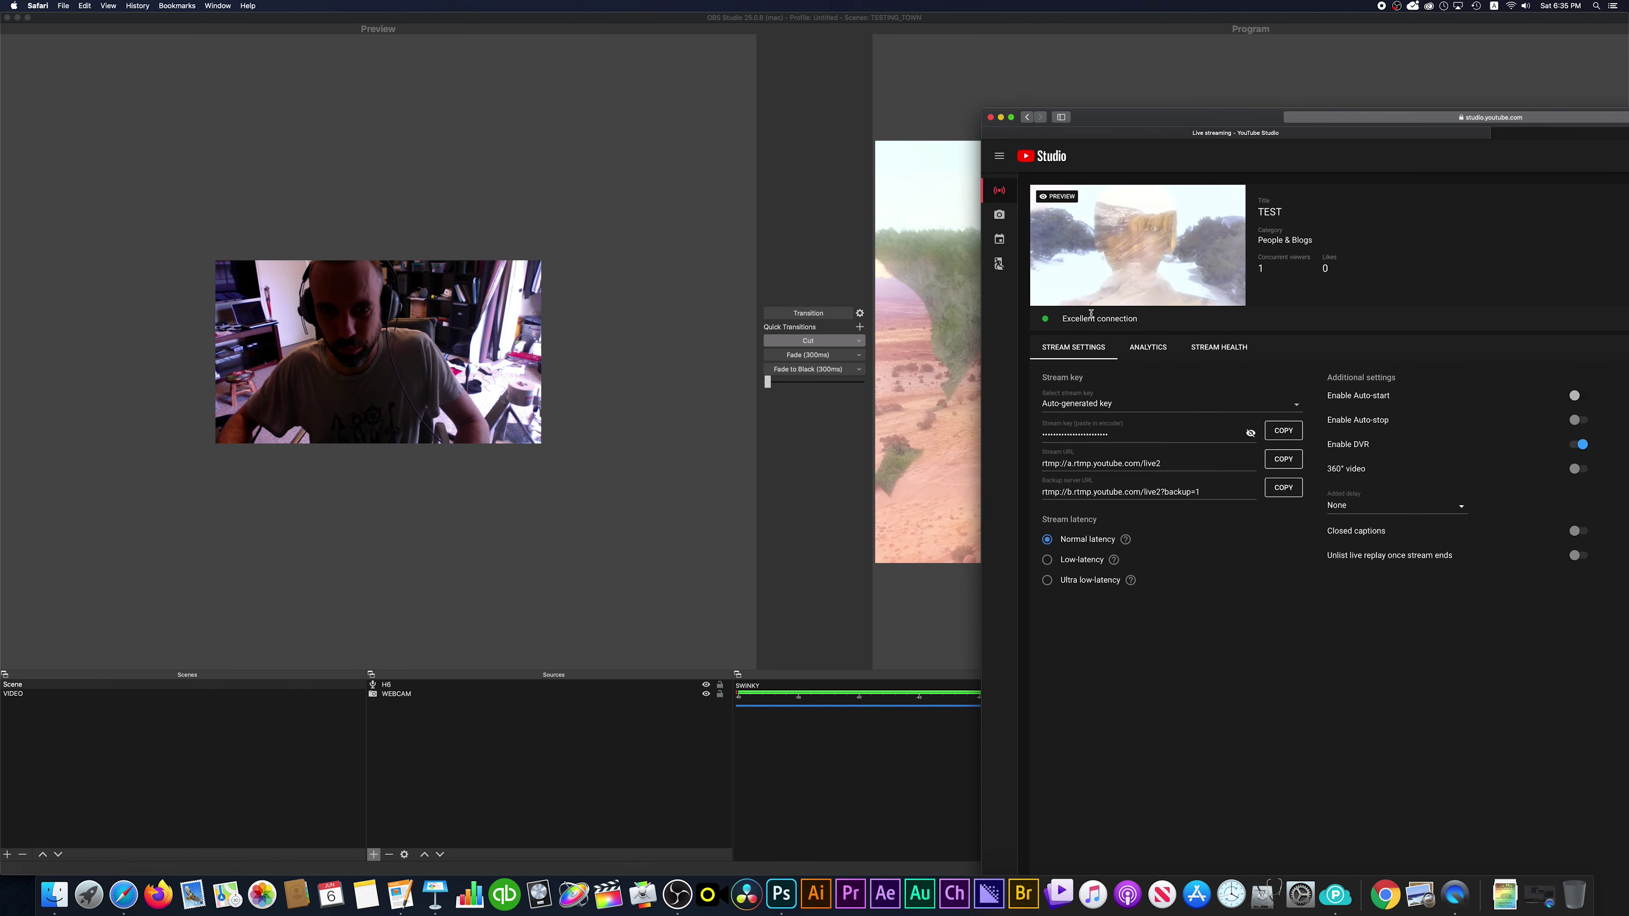
pyautogui.press('super+Tab')
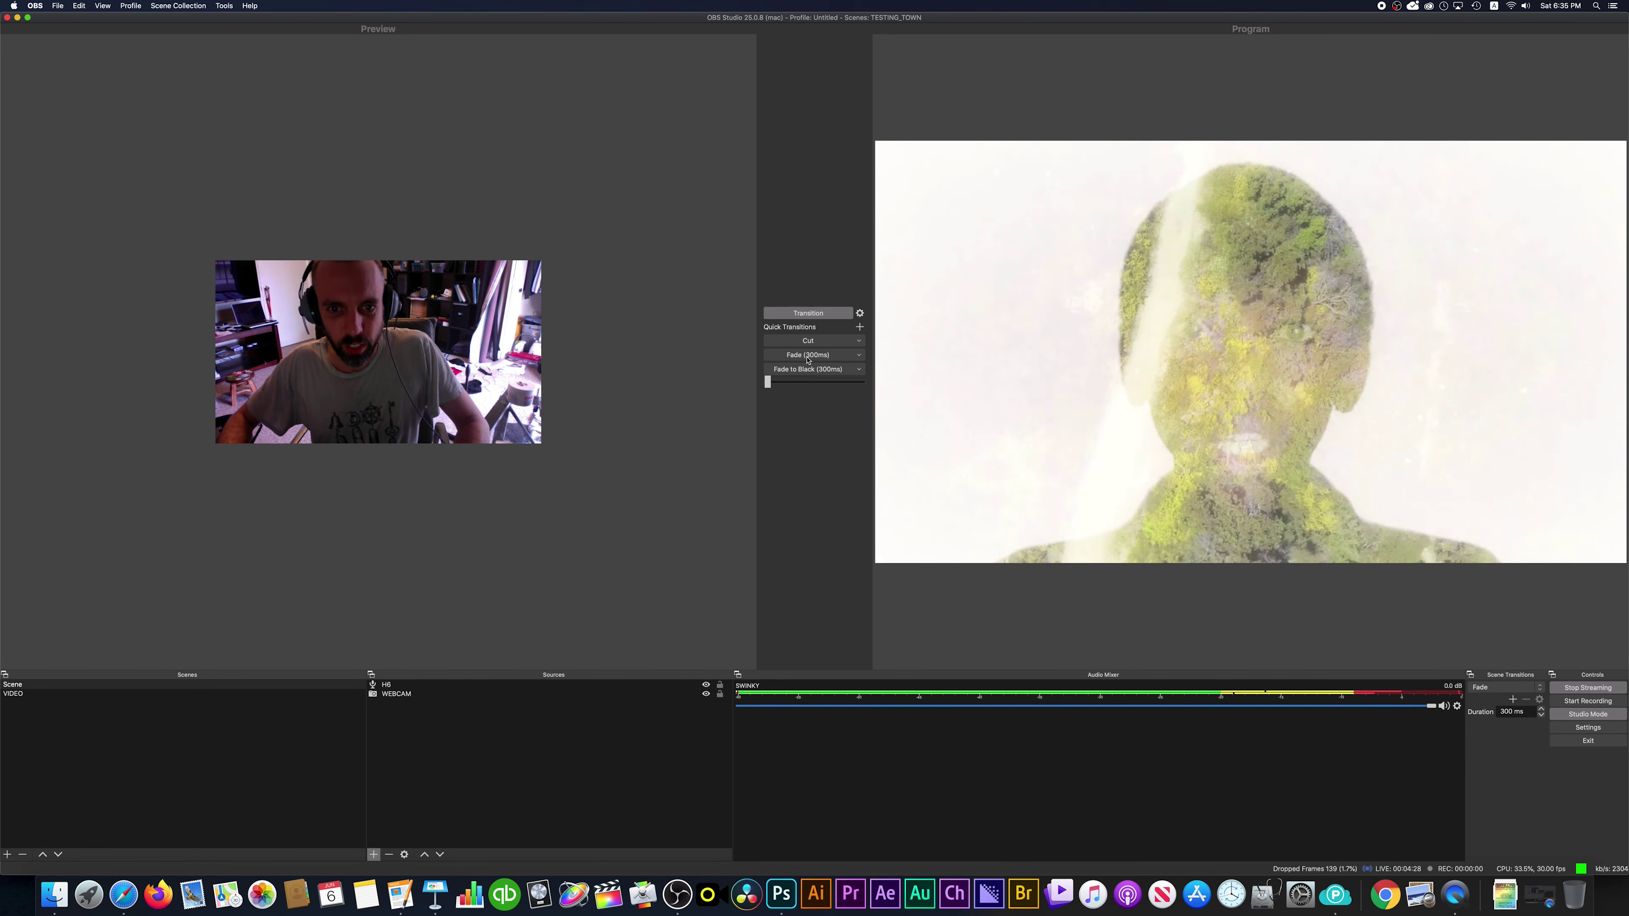
# Step: Use the 300 ms Fade quick transition to alternate the live program between the webcam and VIDEO scenes, ending on the webcam
pyautogui.click(808, 356)
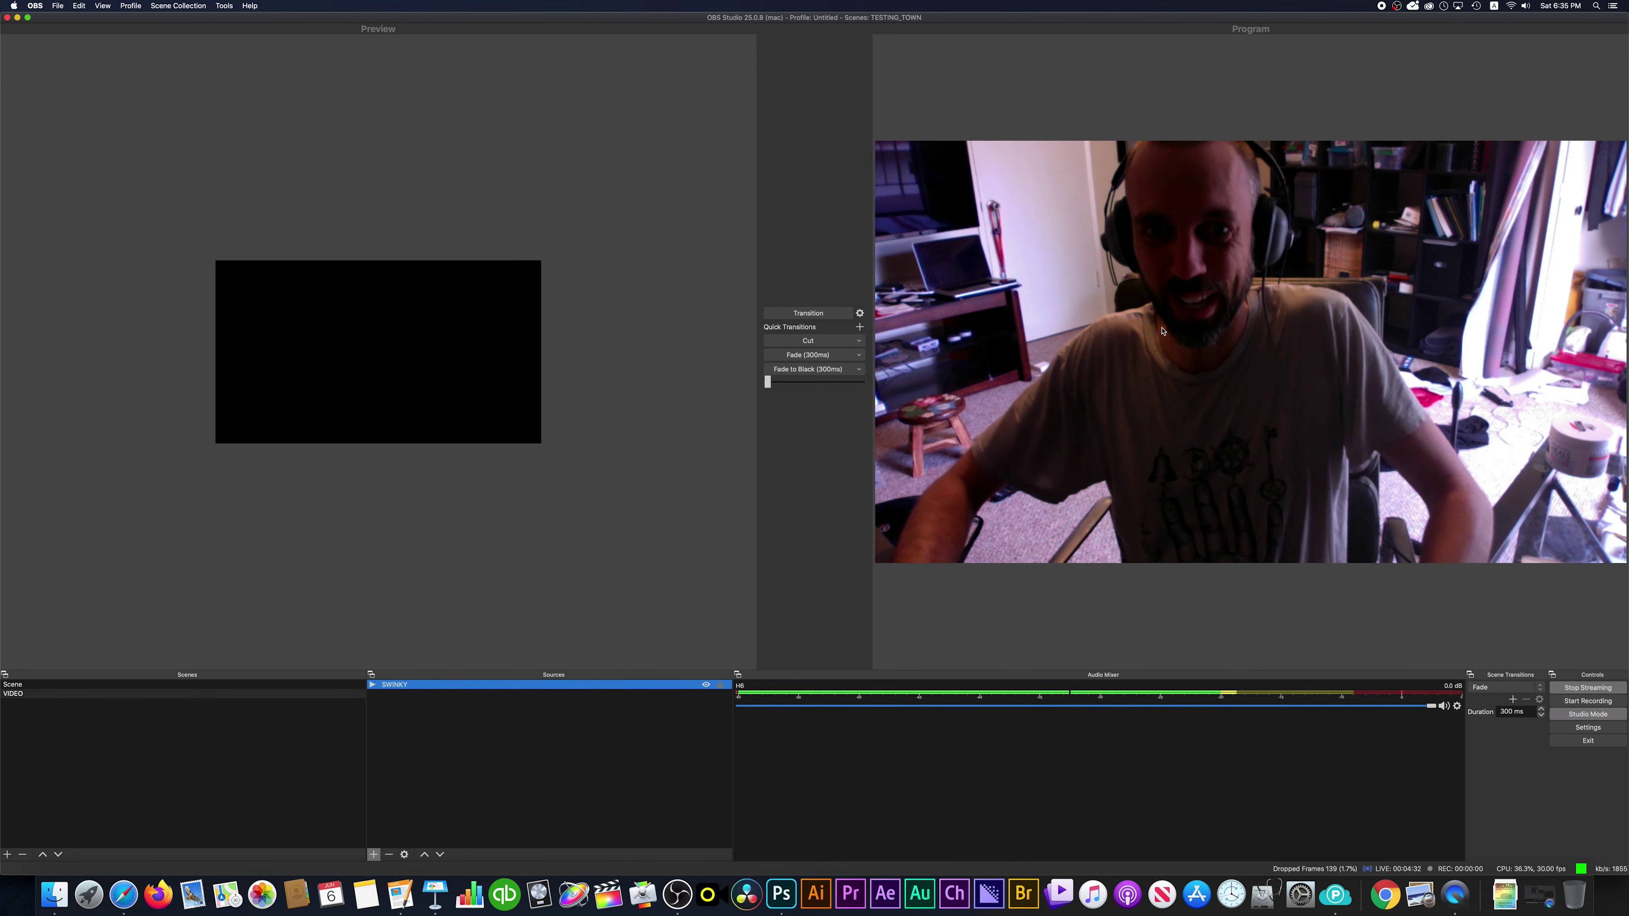
pyautogui.click(808, 356)
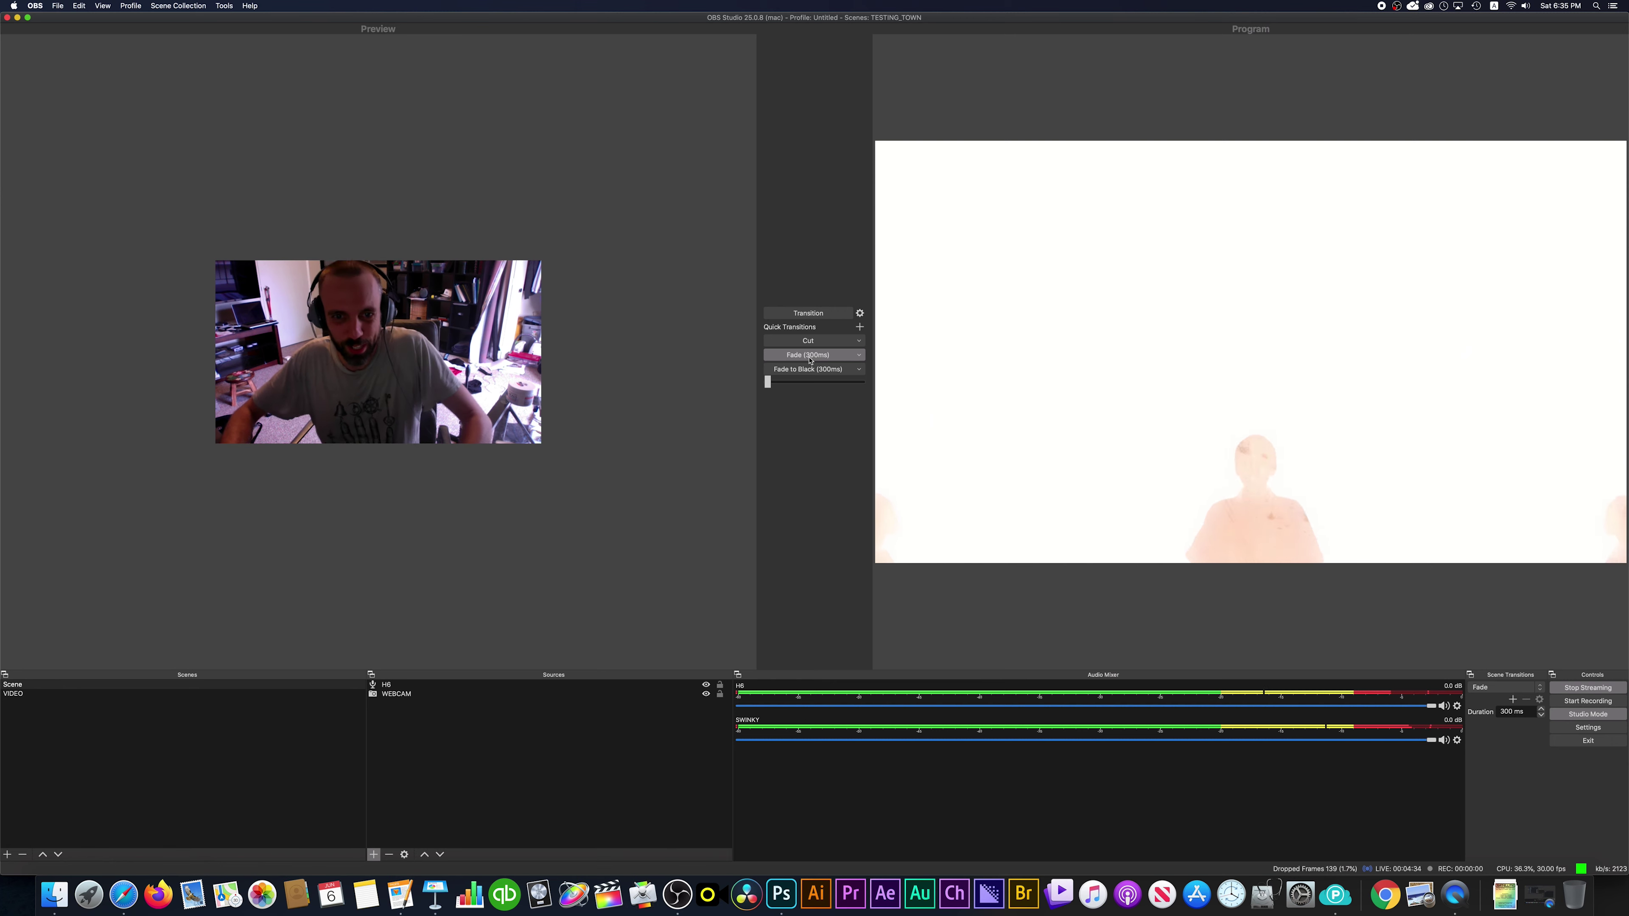
pyautogui.click(808, 356)
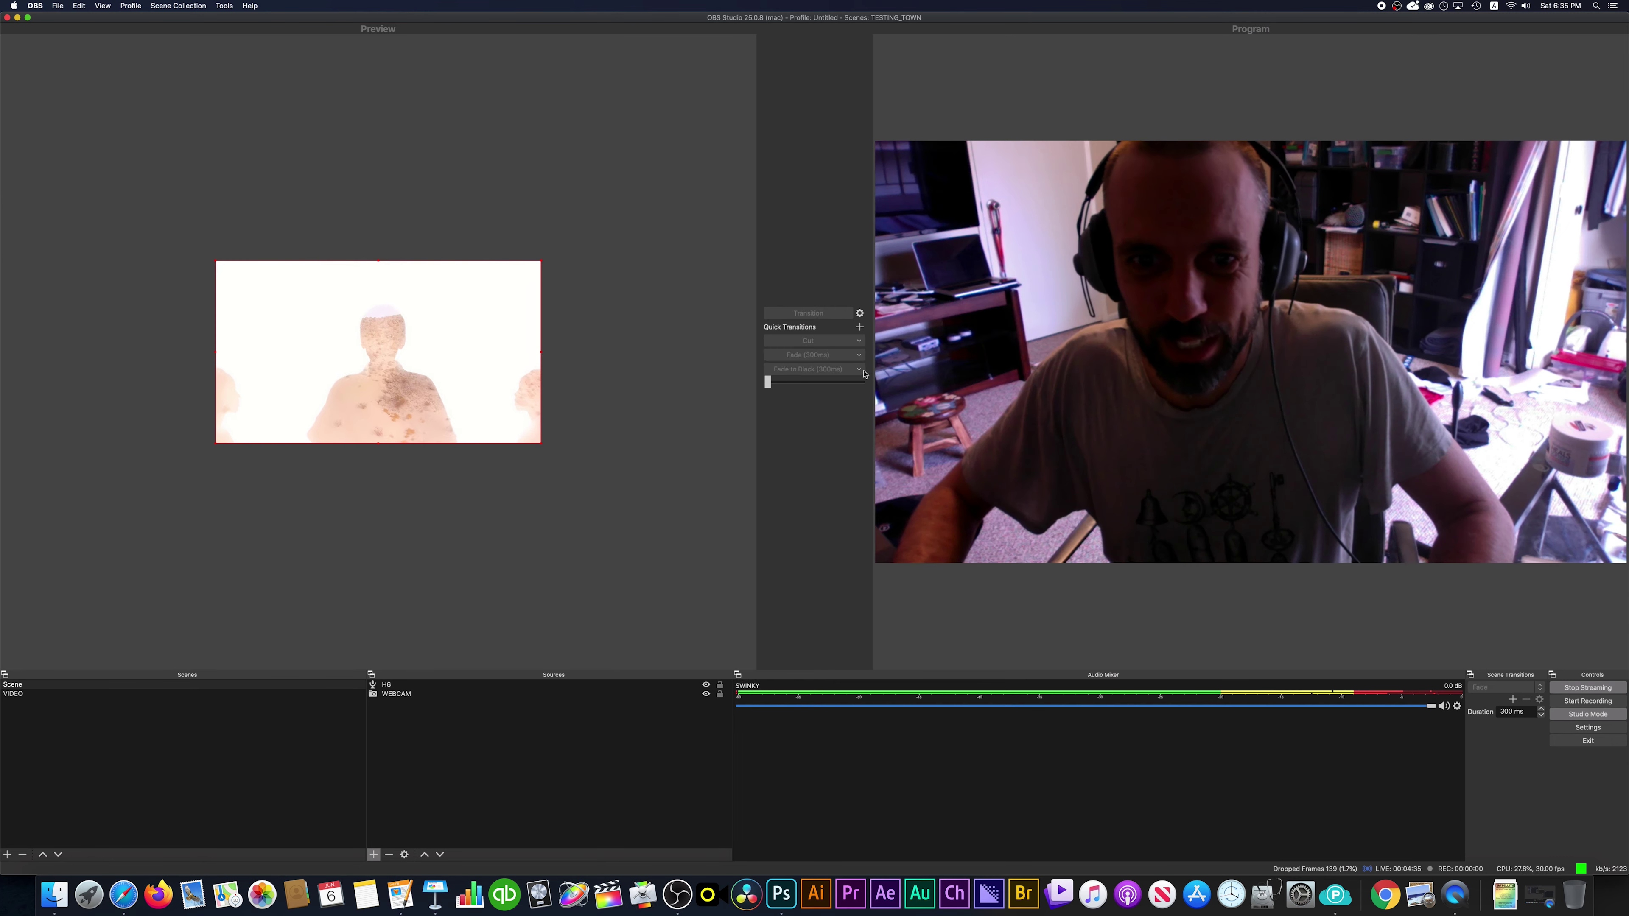
# Step: Examine the options of the Fade quick transition and the available scene transition types
pyautogui.click(860, 356)
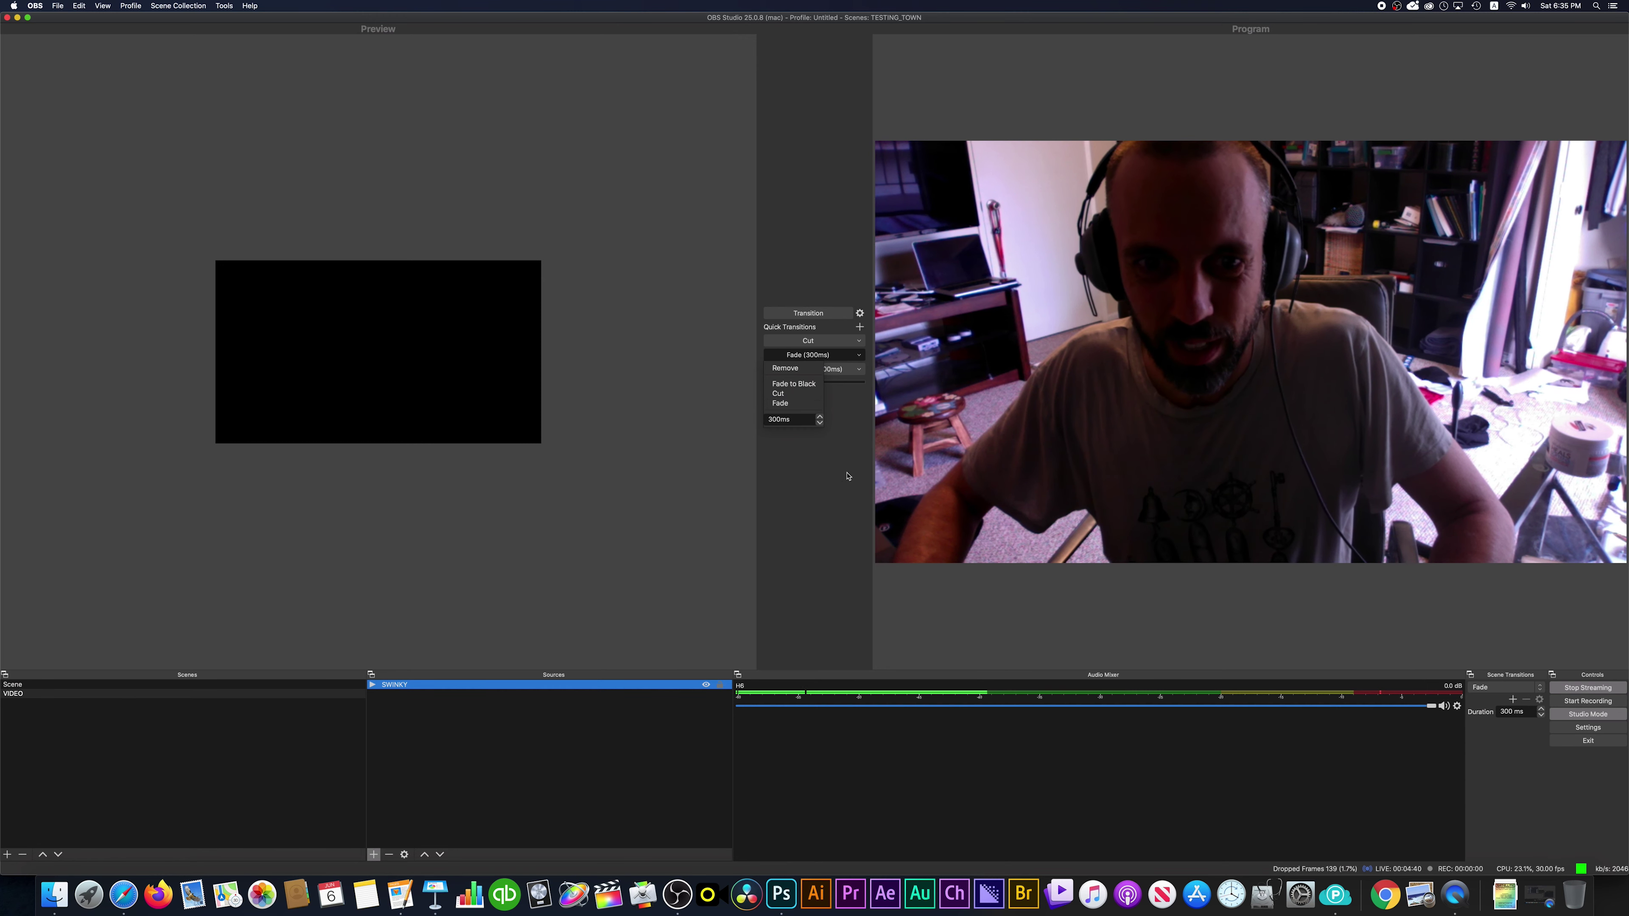
pyautogui.click(1334, 650)
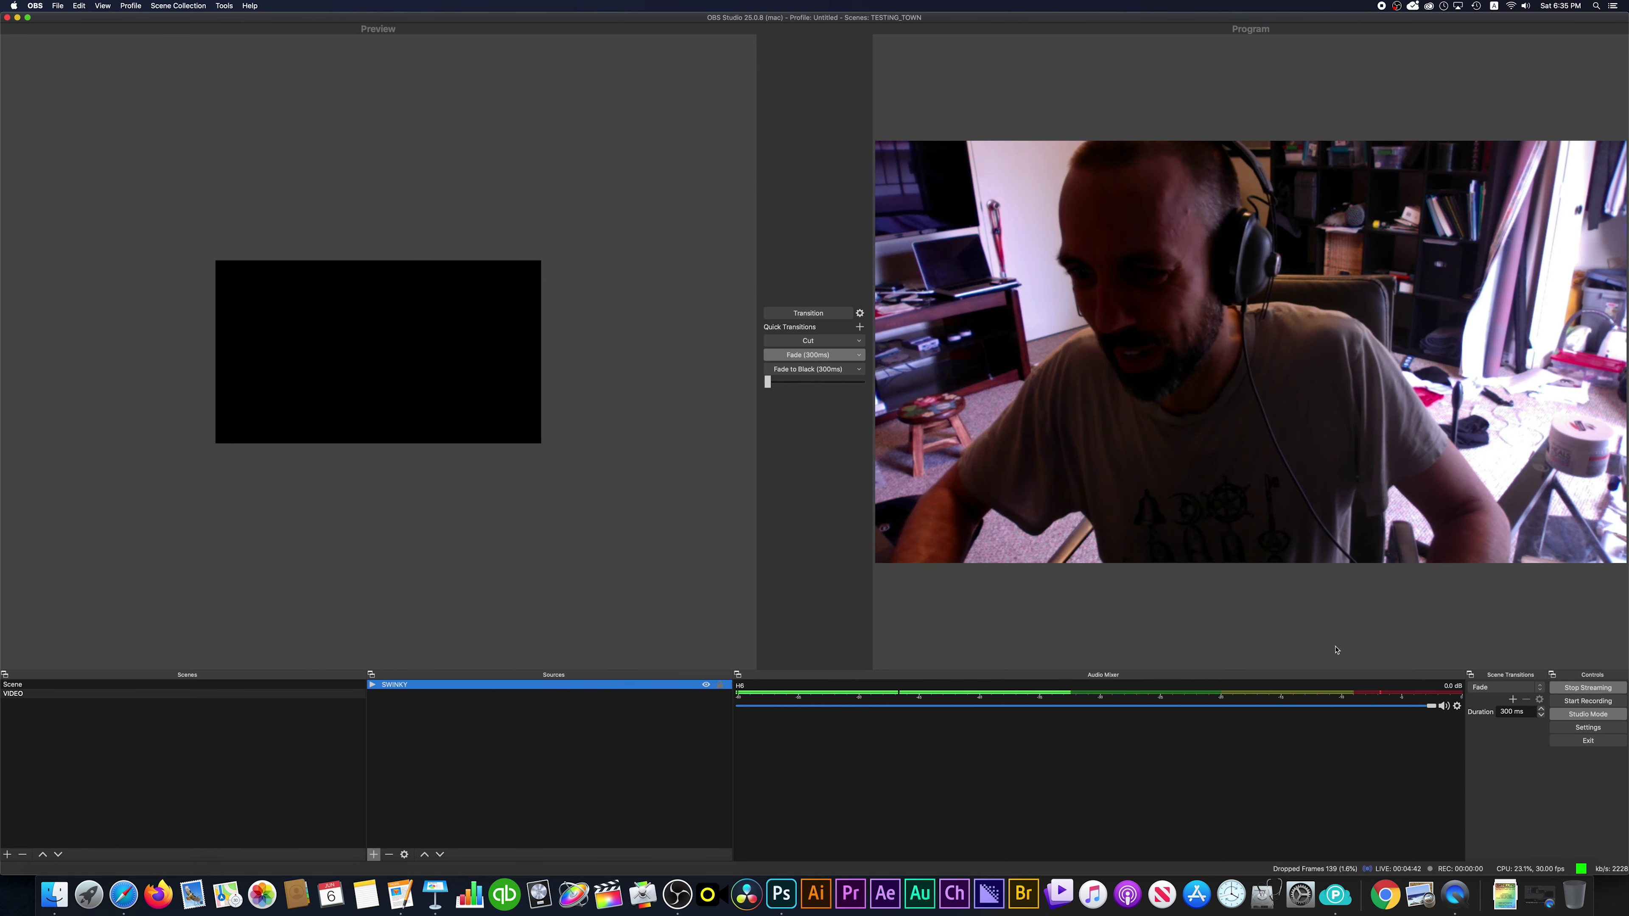
pyautogui.click(1540, 688)
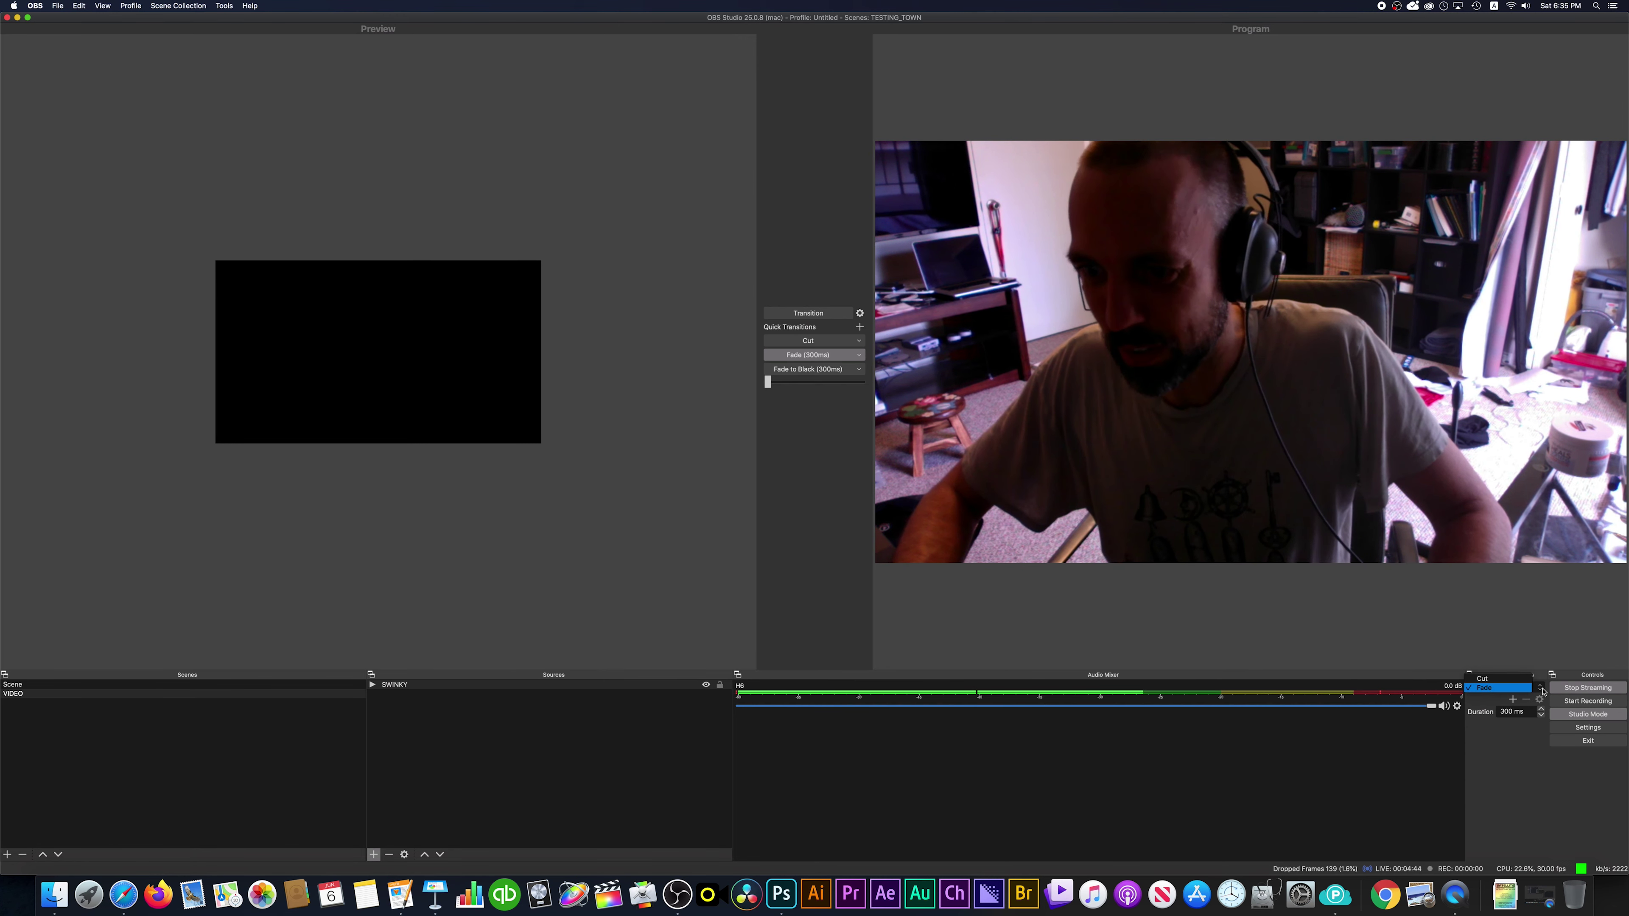
pyautogui.click(1539, 690)
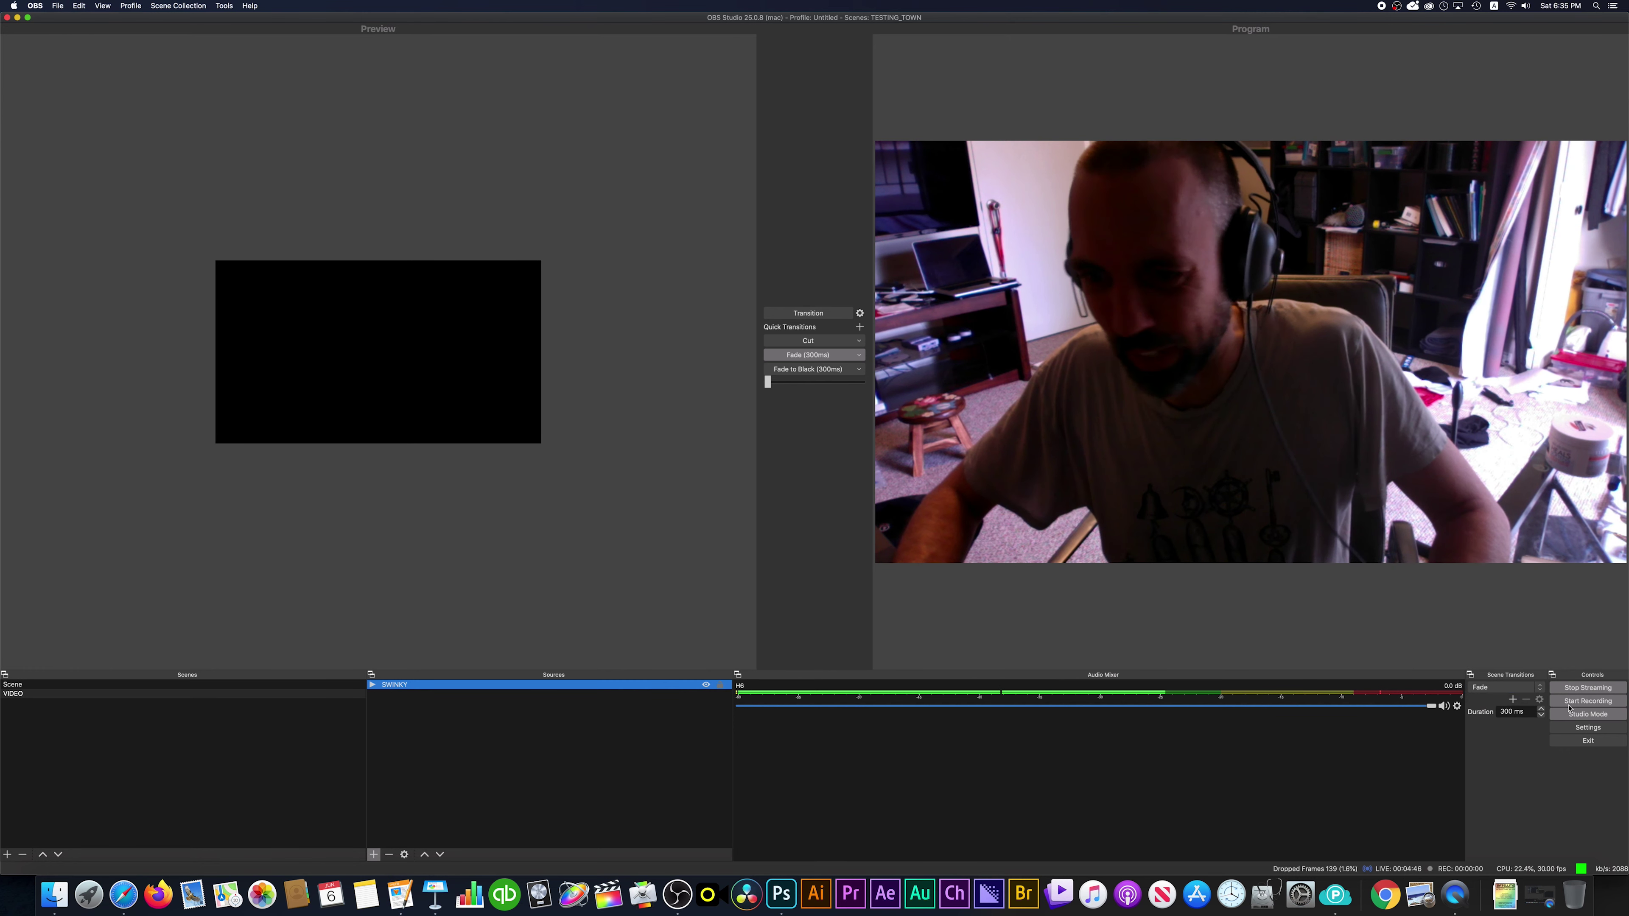